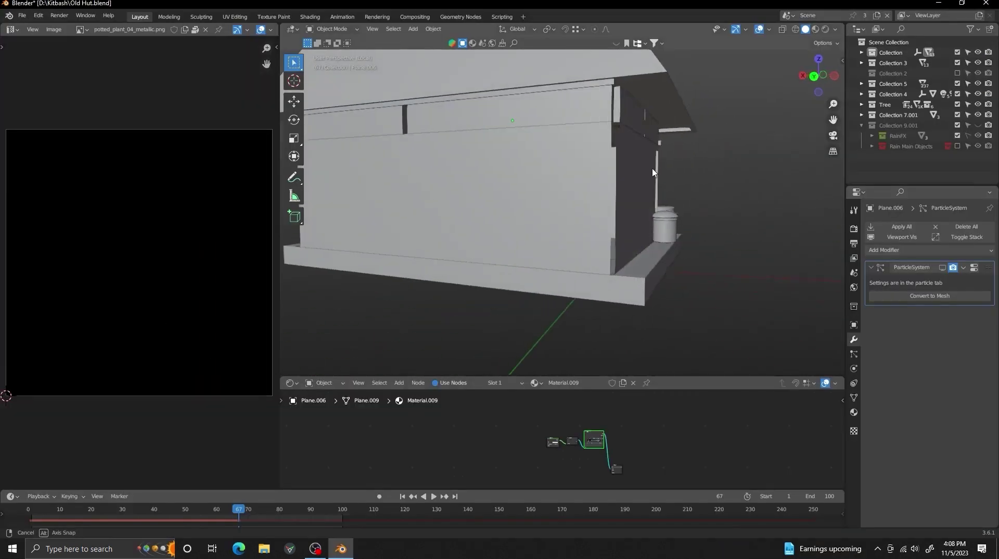
# - View the barrels beside the hut in wireframe and compare the larger barrel with its Remesh modifier hidden and shown
pyautogui.moveTo(499, 172); pyautogui.dragTo(582, 203, button='middle')
pyautogui.hotkey('shift', 'z')
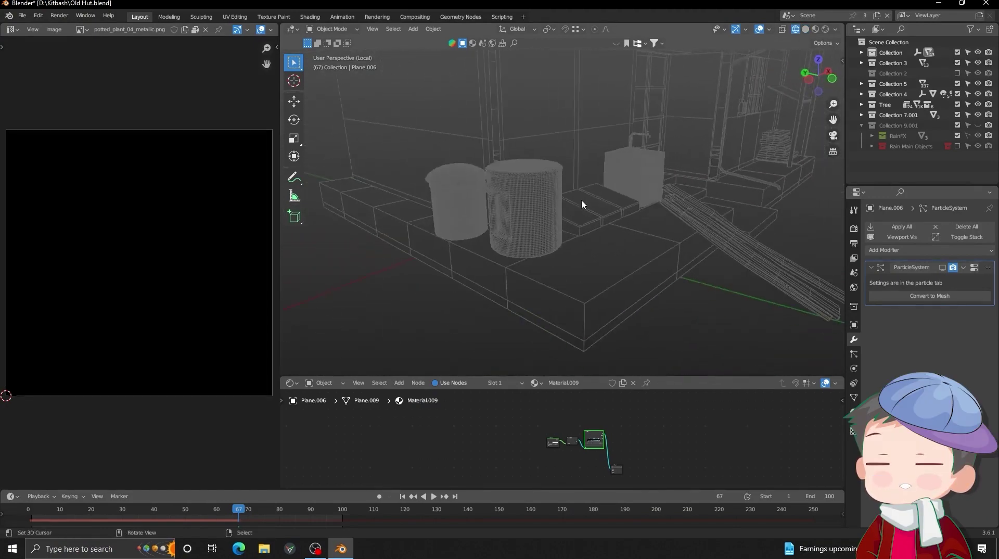
pyautogui.scroll(5, 582, 203)
pyautogui.rightClick(522, 205)
pyautogui.keyDown('shift'); pyautogui.moveTo(522, 205); pyautogui.dragTo(597, 205, button='middle'); pyautogui.keyUp('shift')
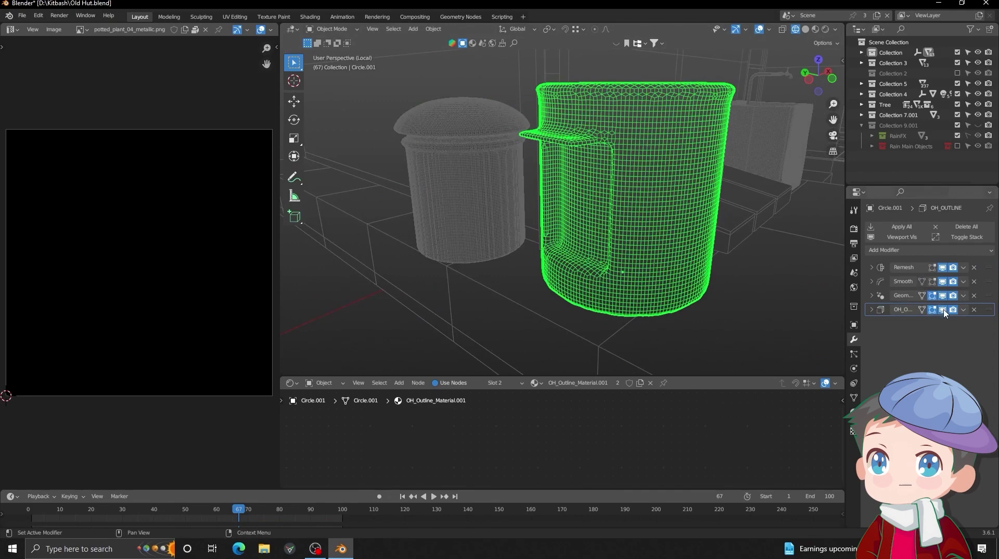
pyautogui.click(943, 268)
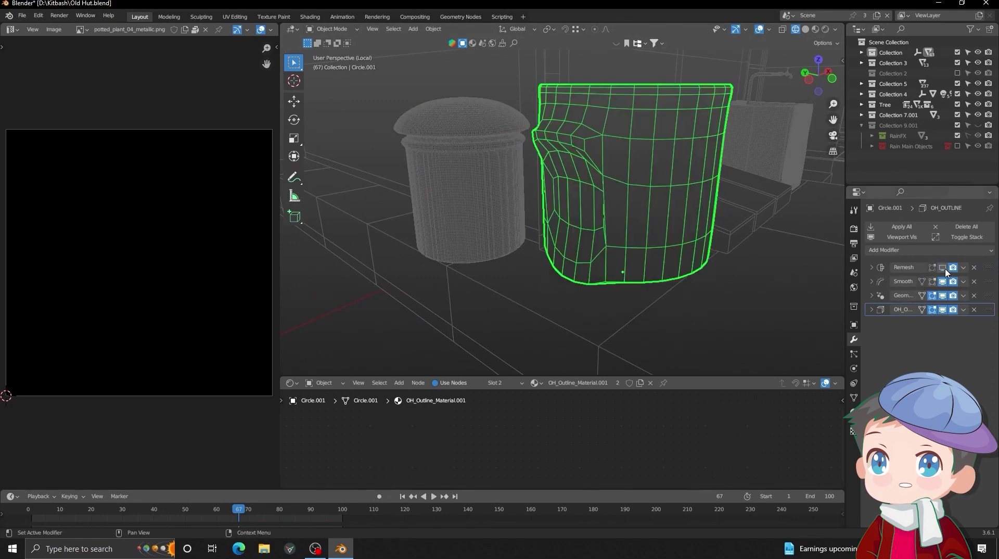
pyautogui.click(943, 267)
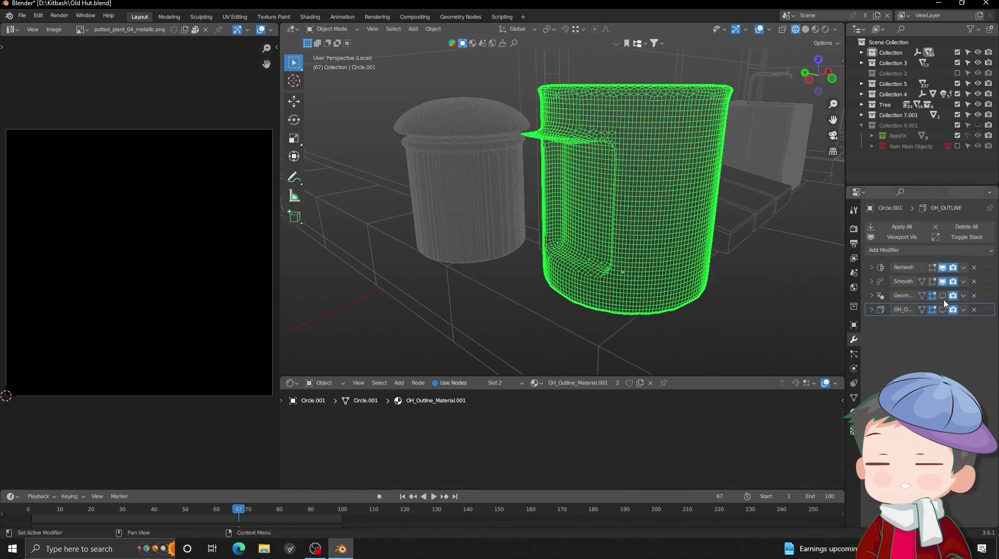
# - Hide and redisplay all viewport modifiers of the smaller lidded jar to compare its base mesh
pyautogui.click(516, 186)
pyautogui.click(881, 241)
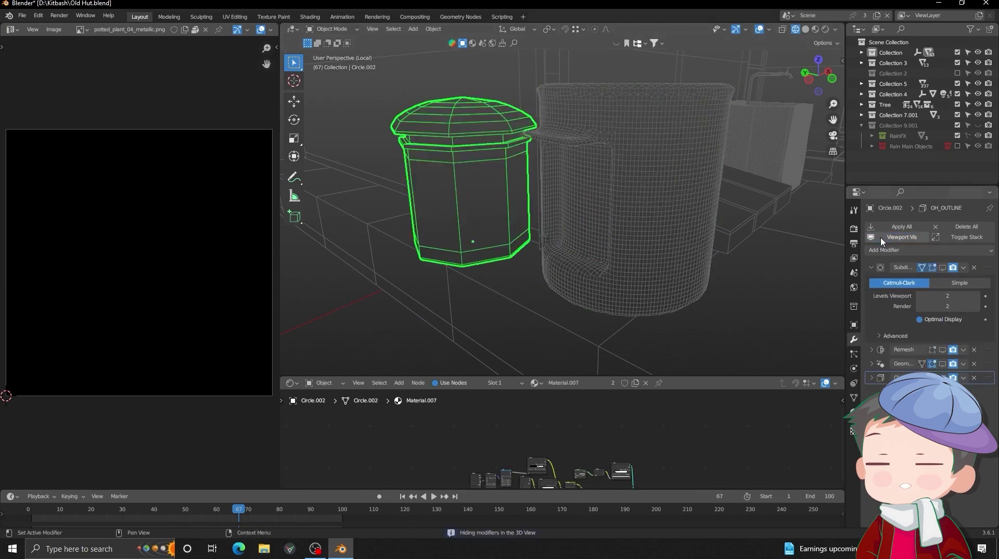
pyautogui.click(881, 241)
# - Select the box-shaped basin near the steps, toggle its viewport modifiers off and on, and deselect it
pyautogui.scroll(-5, 682, 215)
pyautogui.keyDown('alt'); pyautogui.moveTo(683, 214); pyautogui.dragTo(657, 213); pyautogui.keyUp('alt')
pyautogui.click(653, 193)
pyautogui.scroll(3, 693, 199)
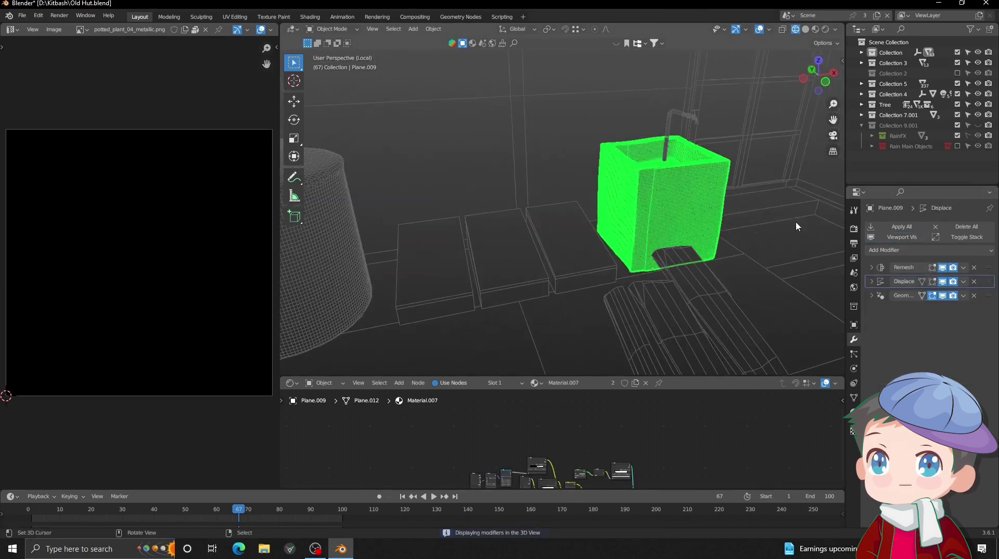
pyautogui.click(897, 241)
pyautogui.click(896, 241)
pyautogui.scroll(-4, 546, 227)
pyautogui.hotkey('alt', 'a')
pyautogui.moveTo(546, 228); pyautogui.dragTo(560, 205, button='middle')
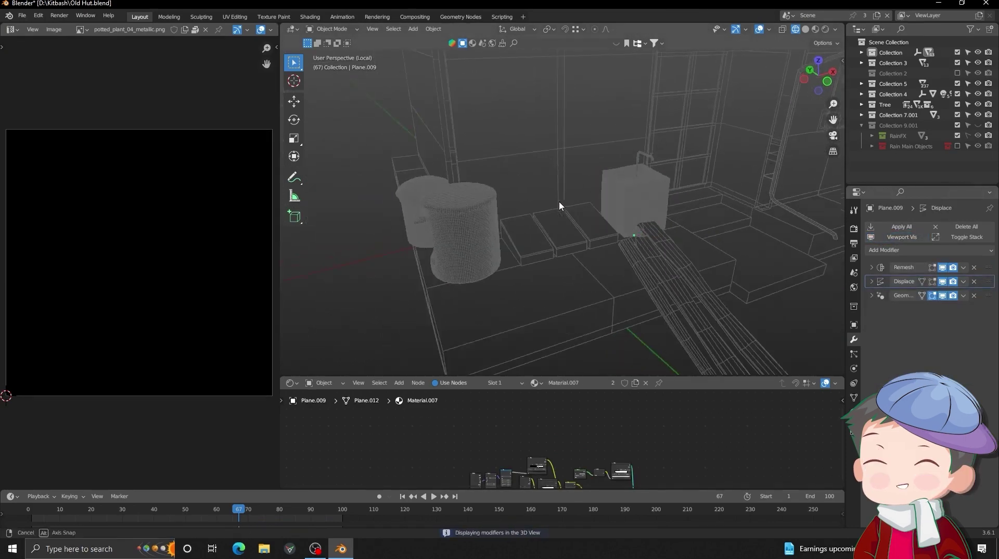
# - Return to solid shading and examine the simple base geometry of the hut
pyautogui.scroll(-5, 562, 206)
pyautogui.press('z')
pyautogui.click(604, 207)
pyautogui.moveTo(604, 205)
pyautogui.keyDown('alt'); pyautogui.mouseDown()
pyautogui.moveTo(604, 186)
pyautogui.moveTo(620, 207)
pyautogui.moveTo(597, 172)
pyautogui.moveTo(627, 145)
pyautogui.moveTo(643, 158)
pyautogui.moveTo(613, 157)
pyautogui.mouseUp(); pyautogui.keyUp('alt')
pyautogui.scroll(4, 620, 207)
pyautogui.rightClick(602, 187)
pyautogui.hotkey('alt', 'a')
pyautogui.hotkey('alt', 'h')
pyautogui.moveTo(613, 158); pyautogui.dragTo(684, 230, button='middle')
pyautogui.scroll(-6, 613, 172)
# - Test-move the ground planes around the hut, cancelling each move, to examine how the terrain is built
pyautogui.rightClick(683, 230)
pyautogui.press('g')
pyautogui.rightClick(665, 315)
pyautogui.moveTo(665, 314); pyautogui.dragTo(692, 209, button='middle')
pyautogui.press('g')
pyautogui.rightClick(595, 214)
pyautogui.click(577, 204)
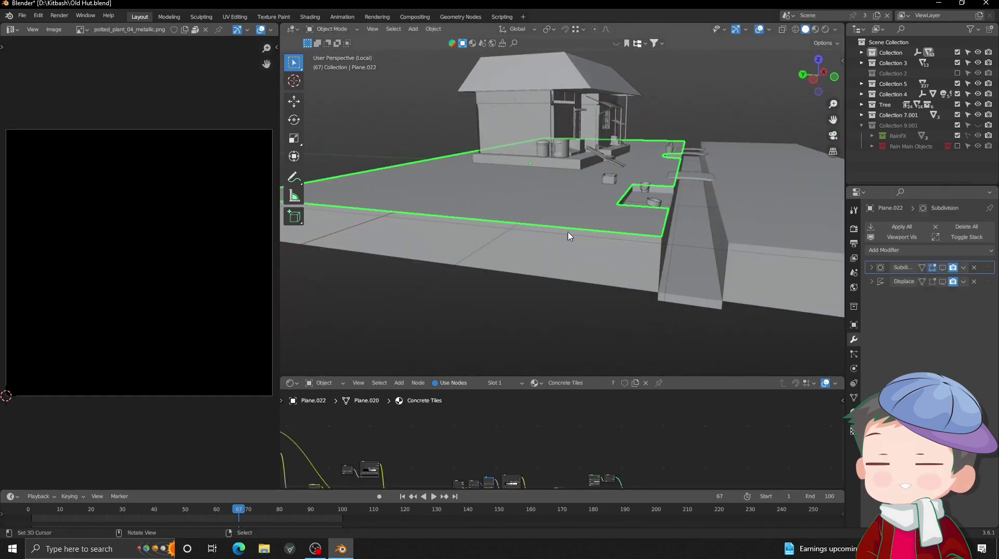
pyautogui.keyDown('shift'); pyautogui.click(593, 237); pyautogui.keyUp('shift')
pyautogui.press('g')
pyautogui.rightClick(650, 256)
pyautogui.hotkey('alt', 'a')
pyautogui.moveTo(651, 256); pyautogui.dragTo(620, 196, button='middle')
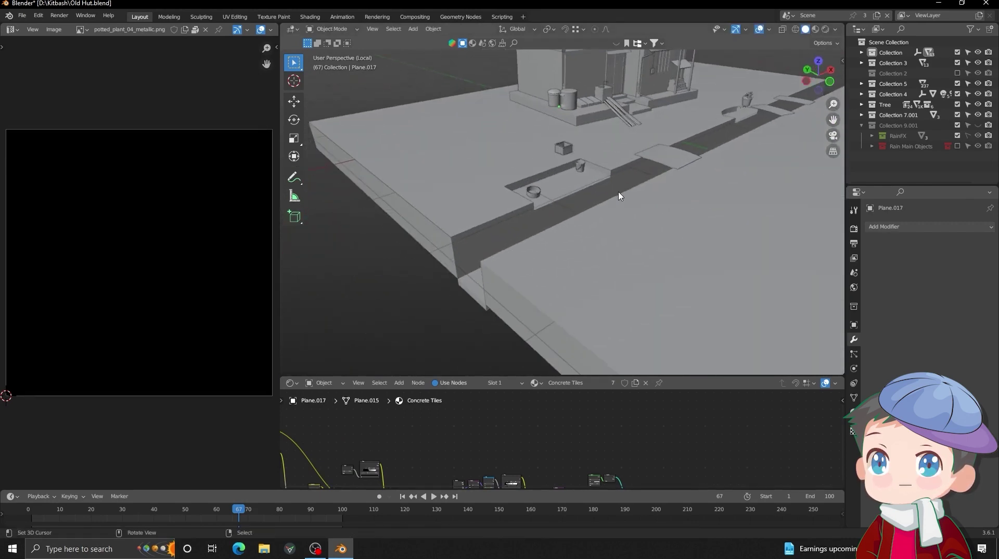
# - Examine the recesses and footbridges along the channel, and leave local view to show the full scene
pyautogui.scroll(4, 620, 197)
pyautogui.rightClick(559, 185)
pyautogui.moveTo(594, 158); pyautogui.dragTo(432, 183, button='middle')
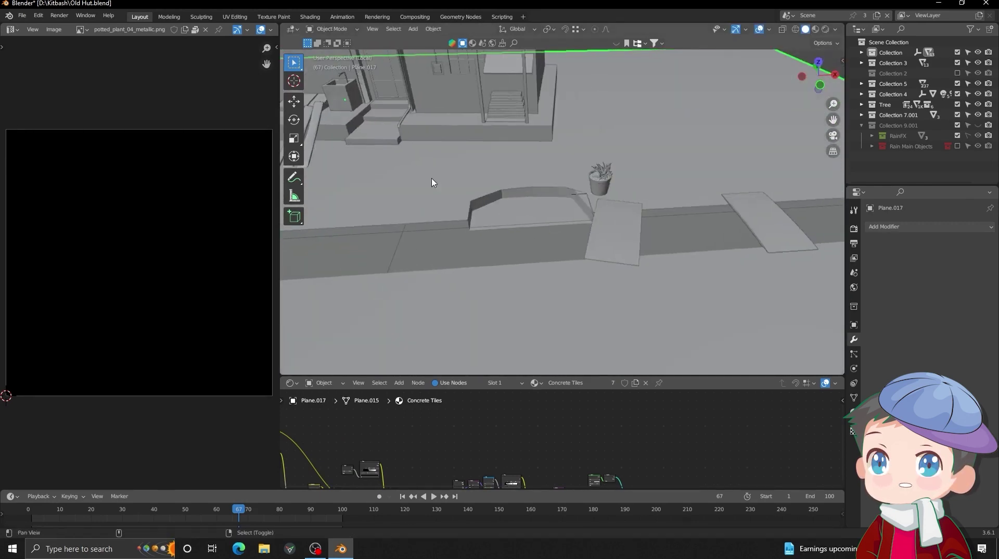
pyautogui.scroll(5, 576, 182)
pyautogui.scroll(-5, 544, 181)
pyautogui.keyDown('shift'); pyautogui.moveTo(543, 181); pyautogui.dragTo(611, 166, button='middle'); pyautogui.keyUp('shift')
pyautogui.press('KP_Divide')
pyautogui.scroll(2, 506, 193)
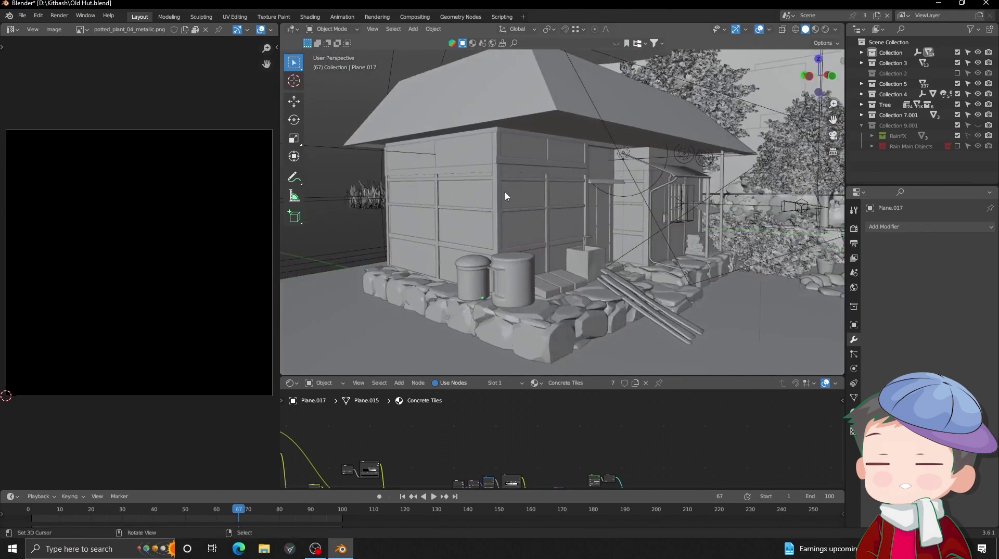
# - Isolate the hut's wooden frame beams to examine them, and return to the full scene
pyautogui.click(505, 197)
pyautogui.scroll(1, 528, 178)
pyautogui.press('g')
pyautogui.keyDown('shift'); pyautogui.moveTo(506, 197); pyautogui.dragTo(494, 166, button='middle'); pyautogui.keyUp('shift')
pyautogui.rightClick(526, 169)
pyautogui.press('q')
pyautogui.click(526, 169)
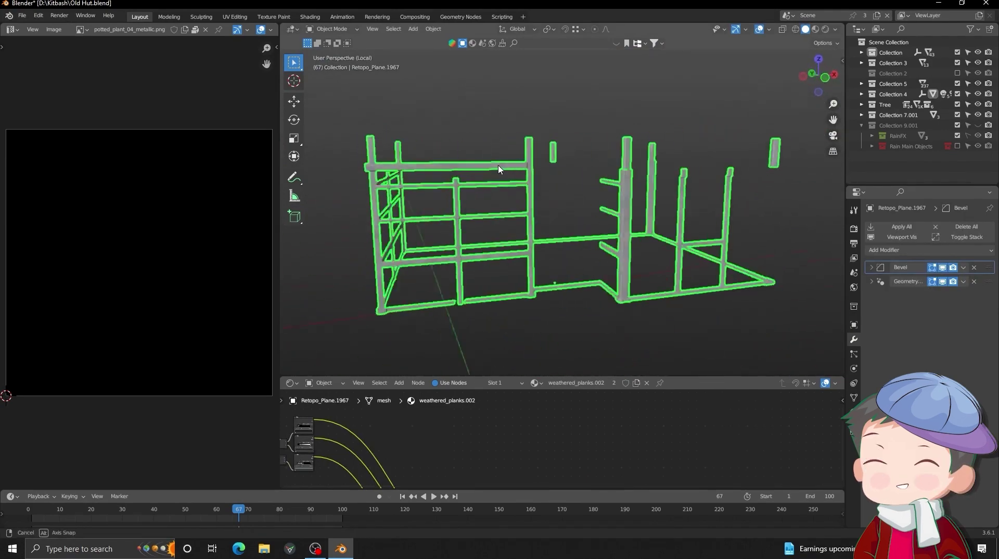
pyautogui.press('KP_Divide')
# - Examine the walls and beams of the hut in wireframe, and switch back to solid shading
pyautogui.click(494, 172)
pyautogui.scroll(5, 594, 186)
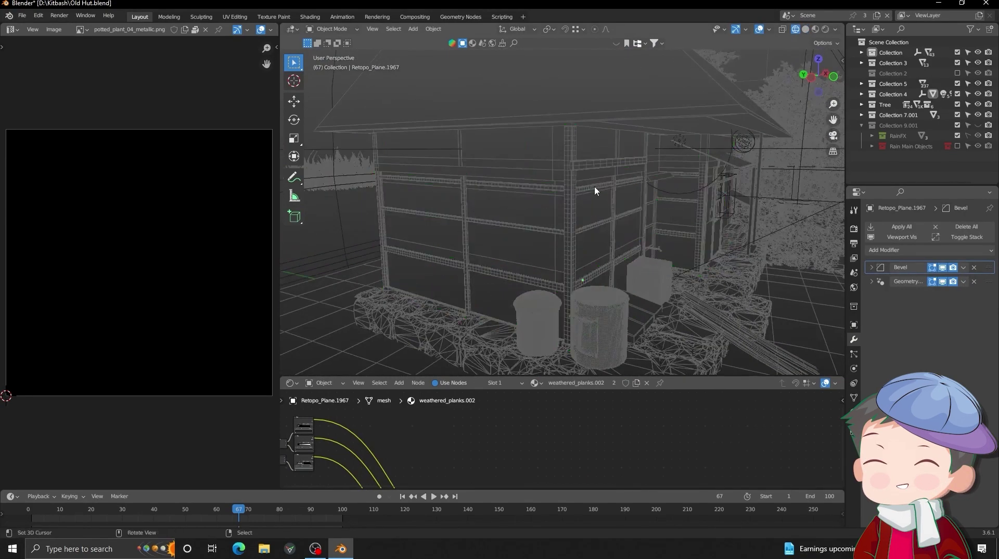
pyautogui.moveTo(596, 185)
pyautogui.mouseDown(button='middle')
pyautogui.moveTo(695, 181)
pyautogui.moveTo(555, 176)
pyautogui.mouseUp(button='middle')
pyautogui.scroll(-1, 556, 176)
pyautogui.press('z')
pyautogui.click(600, 167)
pyautogui.keyDown('shift'); pyautogui.scroll(-5, 601, 170); pyautogui.keyUp('shift')
# - Enable Collection 2 and isolate its Cube.001 rock in local view
pyautogui.click(518, 261)
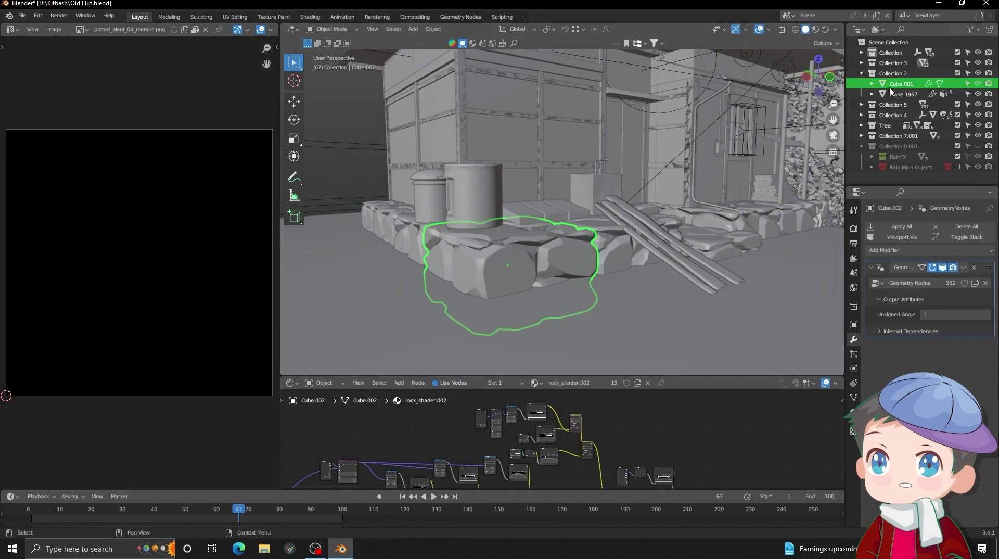
pyautogui.click(887, 86)
pyautogui.click(888, 93)
pyautogui.click(892, 85)
pyautogui.press('q')
pyautogui.click(603, 122)
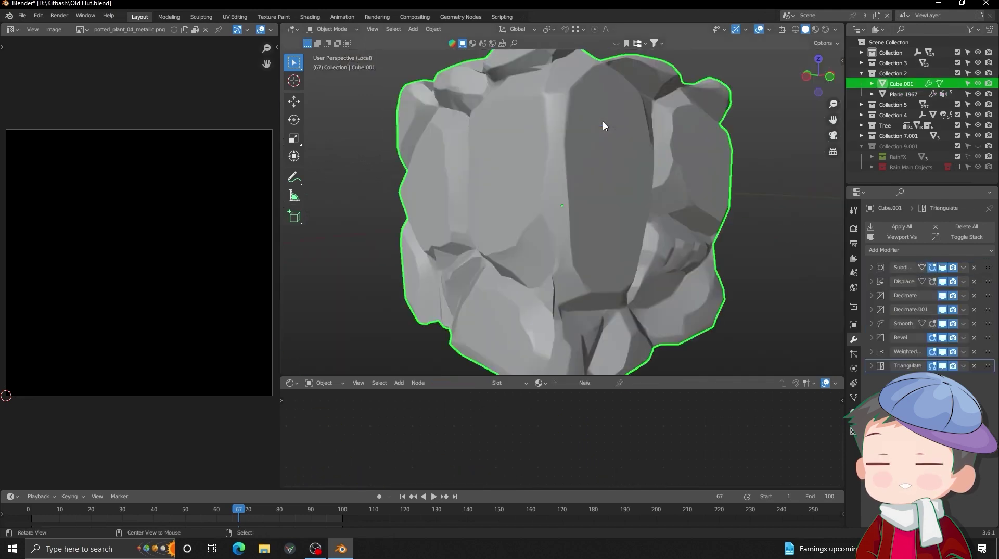
pyautogui.moveTo(603, 125); pyautogui.dragTo(497, 154, button='middle')
# - Widen the modifier properties area and toggle all of Cube.001's modifiers off and on in the viewport
pyautogui.moveTo(845, 264); pyautogui.dragTo(793, 266)
pyautogui.click(863, 240)
pyautogui.click(864, 240)
pyautogui.moveTo(646, 243); pyautogui.dragTo(720, 186, button='middle')
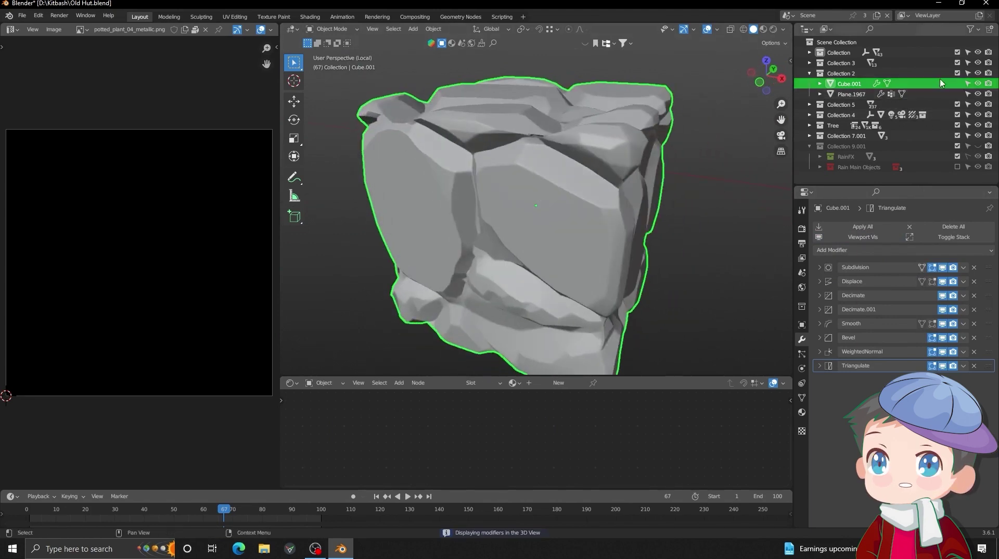
# - Exclude Collection 2 and inspect a foundation rock's mesh in edit mode
pyautogui.click(957, 73)
pyautogui.click(526, 231)
pyautogui.press('q')
pyautogui.moveTo(527, 232); pyautogui.dragTo(734, 212, button='middle')
pyautogui.click(533, 253)
pyautogui.press('Tab')
pyautogui.hotkey('alt', 'a')
pyautogui.press('Tab')
pyautogui.press('q')
pyautogui.click(549, 185)
# - Focus on a rock beside the bucket and examine the stones lining the recess
pyautogui.moveTo(577, 205)
pyautogui.mouseDown(button='middle')
pyautogui.moveTo(589, 212)
pyautogui.moveTo(620, 191)
pyautogui.moveTo(576, 187)
pyautogui.moveTo(584, 174)
pyautogui.moveTo(541, 184)
pyautogui.moveTo(555, 165)
pyautogui.moveTo(575, 174)
pyautogui.moveTo(437, 202)
pyautogui.moveTo(518, 224)
pyautogui.moveTo(522, 245)
pyautogui.moveTo(537, 167)
pyautogui.moveTo(434, 210)
pyautogui.mouseUp(button='middle')
pyautogui.scroll(4, 588, 211)
pyautogui.scroll(-4, 620, 191)
pyautogui.scroll(-3, 614, 187)
pyautogui.scroll(1, 576, 187)
pyautogui.click(562, 159)
pyautogui.click(422, 186)
pyautogui.press('KP_Decimal')
pyautogui.scroll(-6, 529, 212)
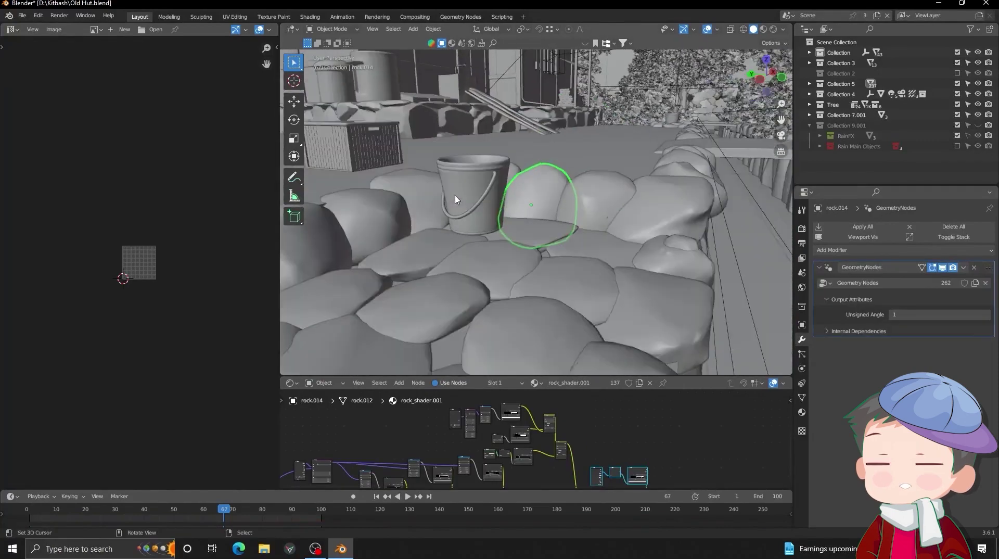
# - Add a new rock with the Rock Generator and isolate it in local view
pyautogui.moveTo(530, 211); pyautogui.dragTo(464, 127, button='middle')
pyautogui.hotkey('shift', 'a')
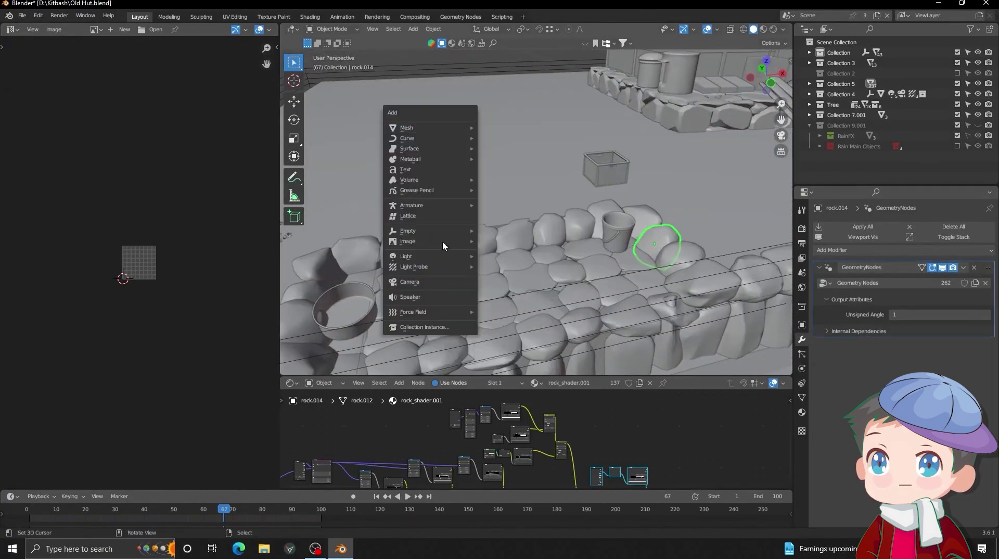
pyautogui.moveTo(421, 132)
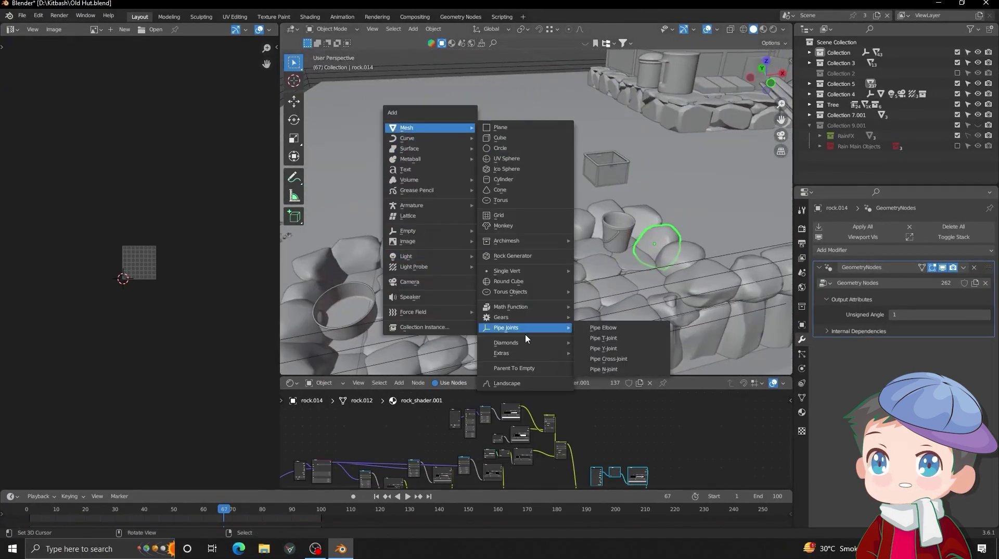
pyautogui.click(519, 256)
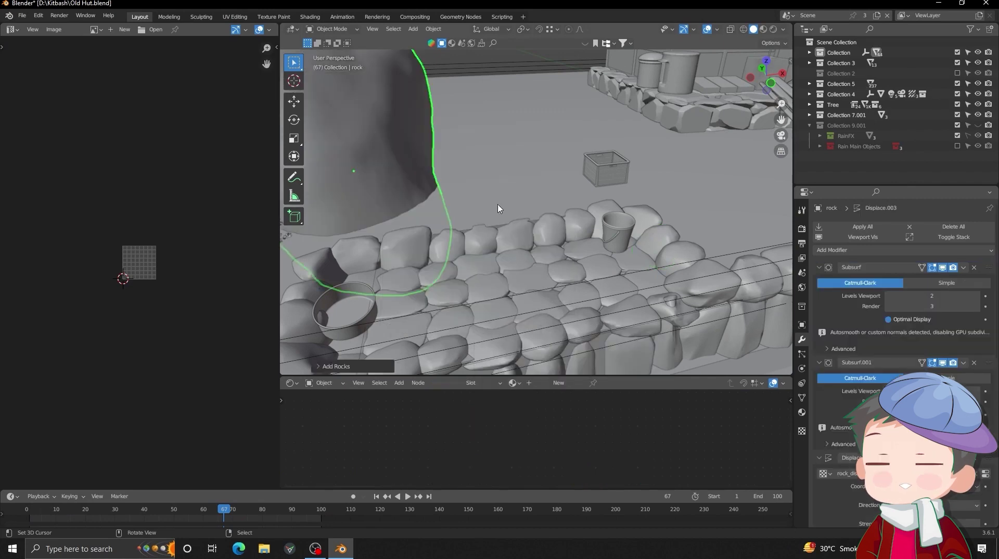
pyautogui.scroll(-2, 497, 203)
pyautogui.press('KP_Divide')
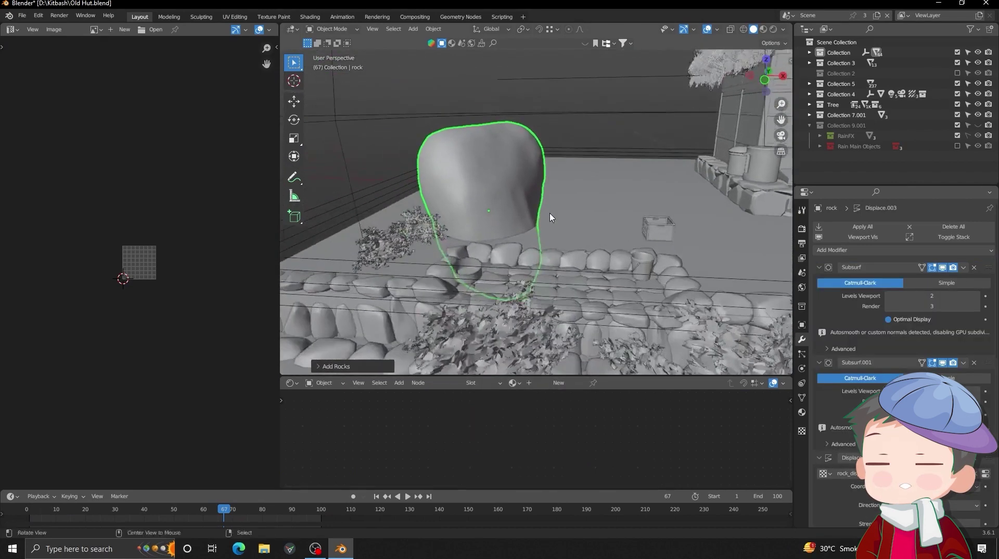
pyautogui.moveTo(547, 183); pyautogui.dragTo(722, 228, button='middle')
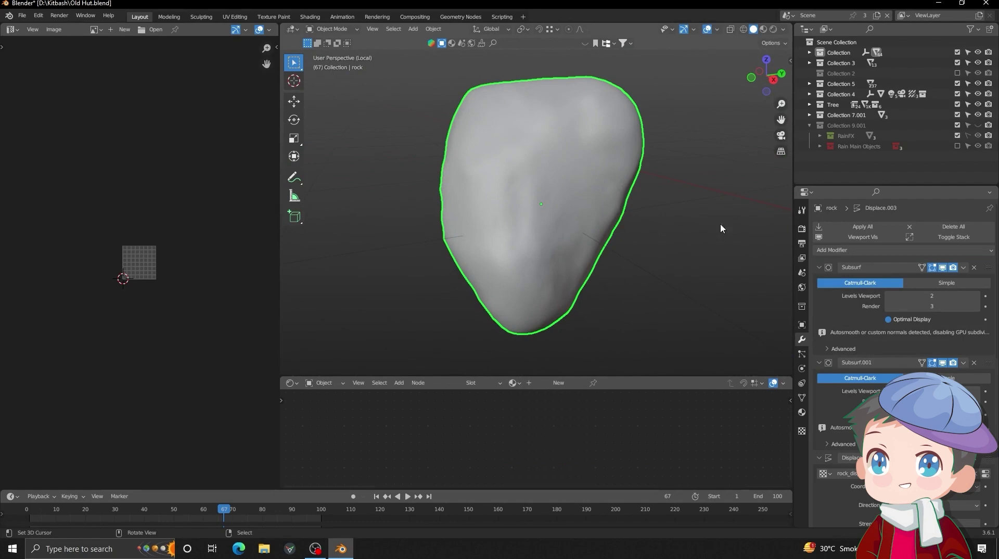
# - Apply all modifiers on the new rock and check its dense mesh in edit mode
pyautogui.click(842, 228)
pyautogui.press('Tab')
pyautogui.hotkey('alt', 'a')
pyautogui.moveTo(655, 207); pyautogui.dragTo(535, 163, button='middle')
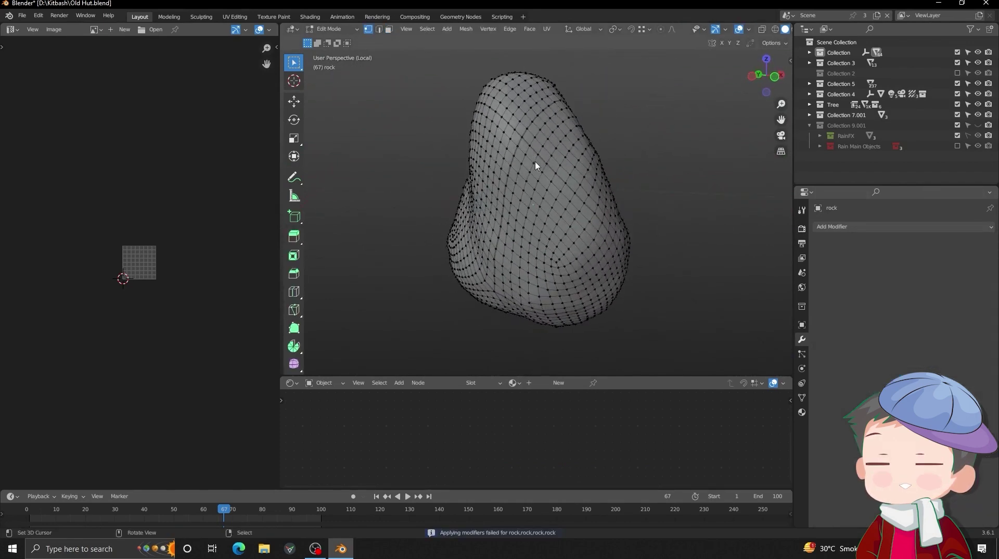
pyautogui.press('Tab')
# - Add a Smooth modifier with 5 repeats and a Decimate modifier with a 0.0272 collapse ratio to the rock
pyautogui.click(884, 228)
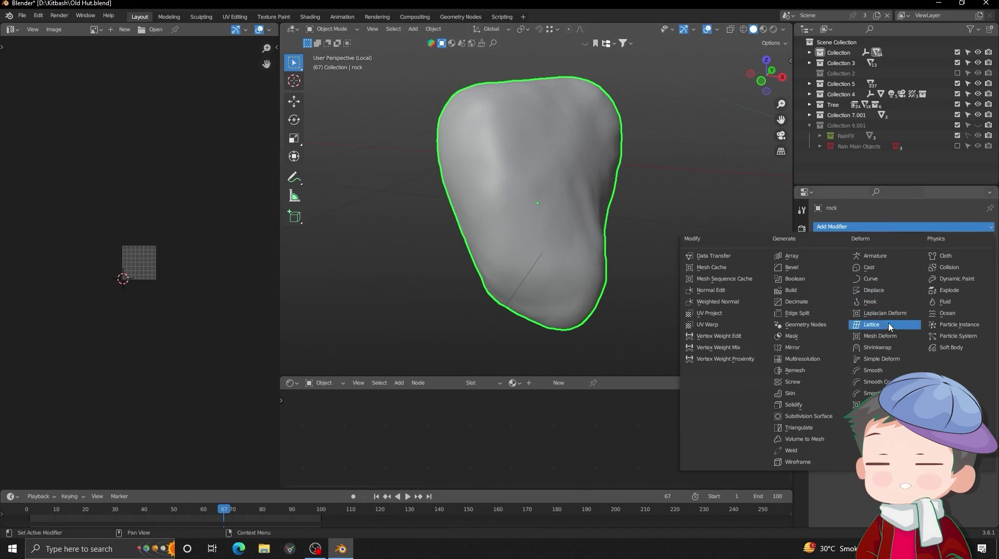
pyautogui.click(882, 371)
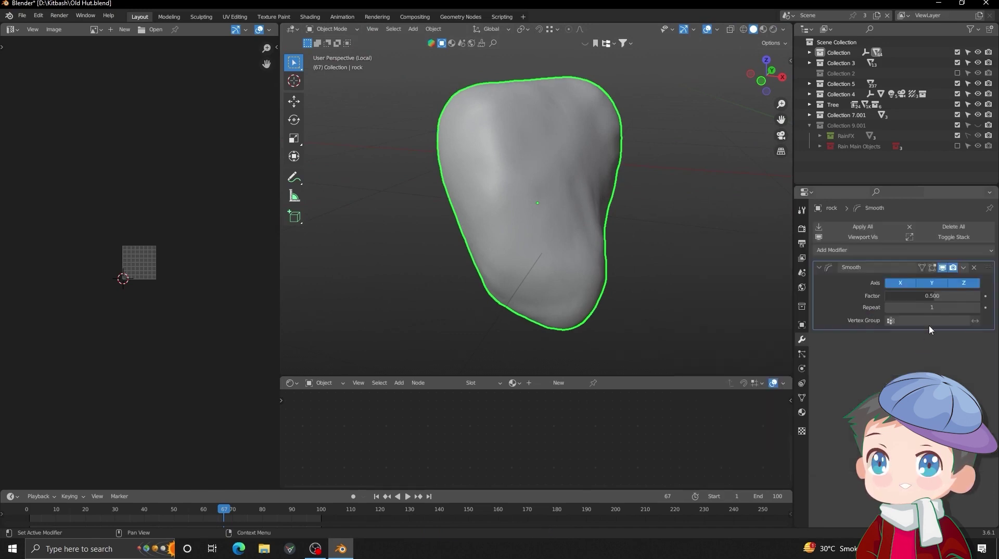
pyautogui.click(919, 250)
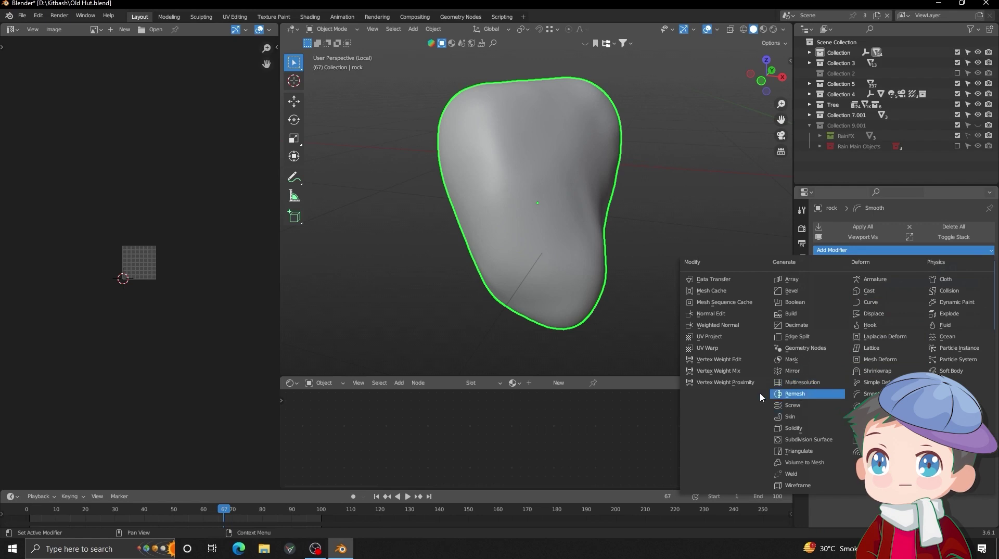
pyautogui.click(822, 327)
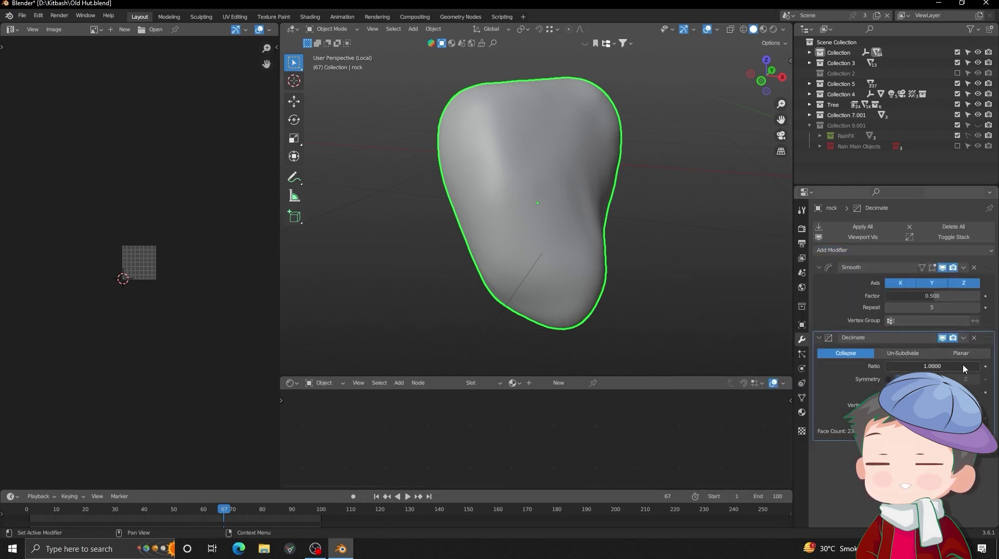
pyautogui.moveTo(892, 366); pyautogui.dragTo(889, 366)
pyautogui.moveTo(515, 244); pyautogui.dragTo(538, 259, button='middle')
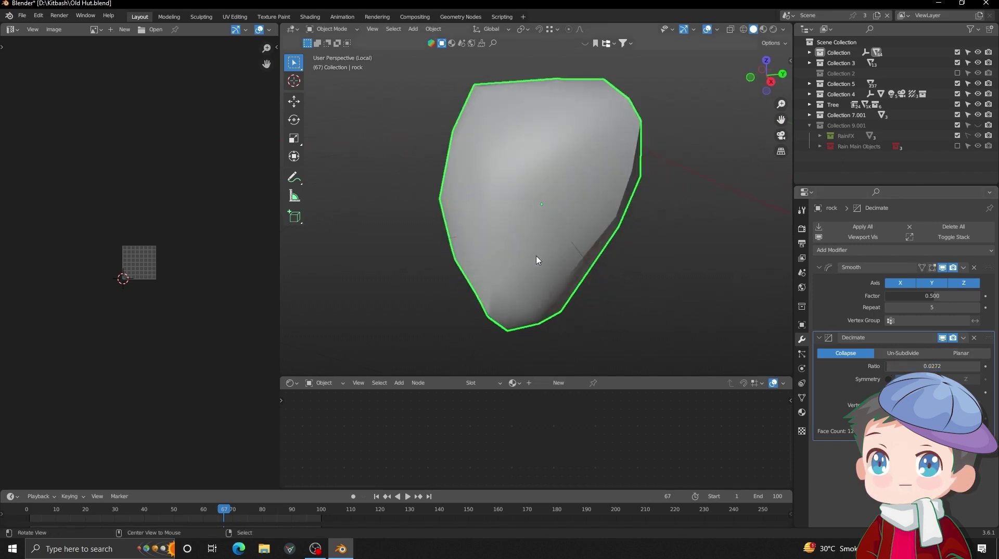
# - Add a Weighted Normal modifier to the rock and shade it smooth
pyautogui.click(820, 250)
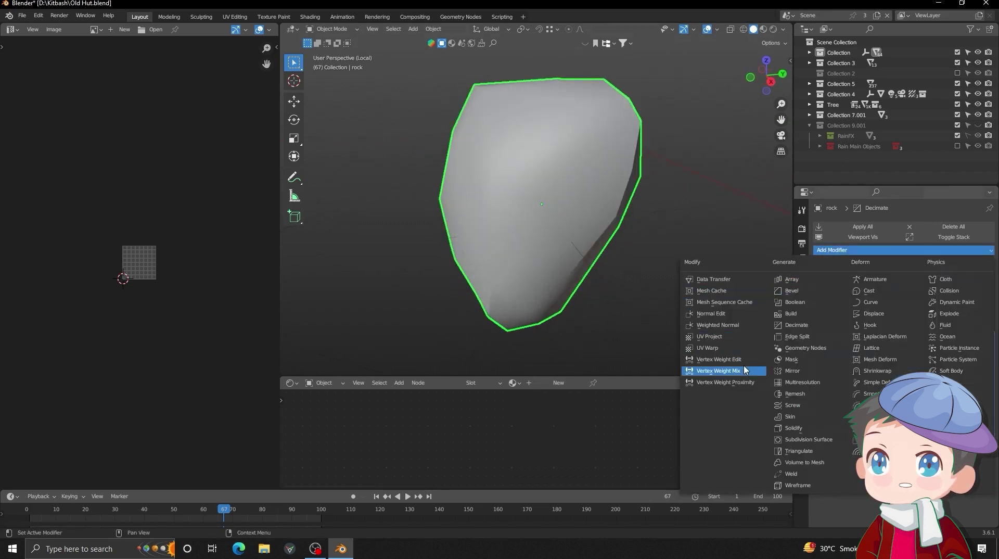
pyautogui.click(737, 325)
pyautogui.moveTo(682, 244); pyautogui.dragTo(700, 235, button='middle')
pyautogui.scroll(-1, 885, 291)
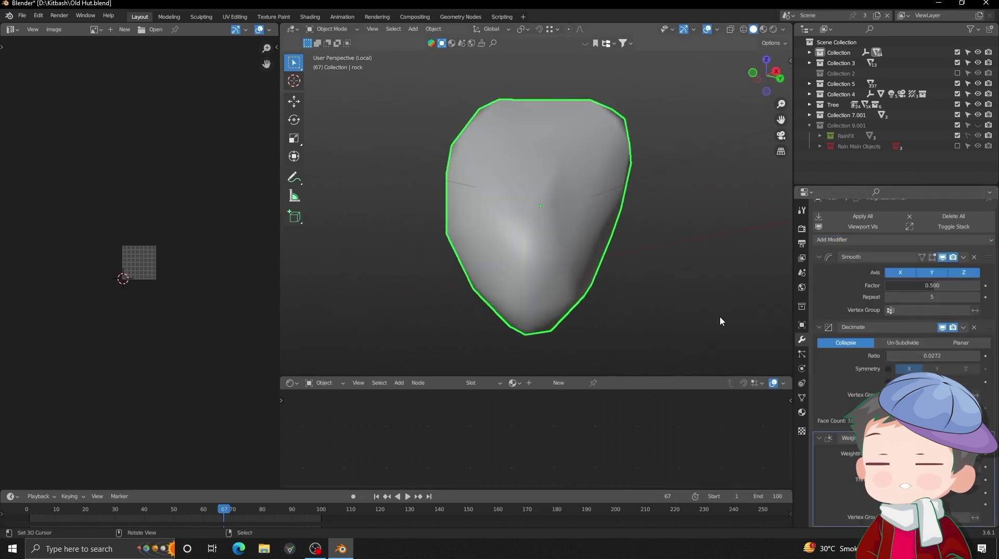
pyautogui.moveTo(720, 322); pyautogui.dragTo(620, 270, button='middle')
pyautogui.rightClick(620, 237)
pyautogui.click(616, 232)
# - Set the rock's Decimate ratio to 0.0652 and check the reduced topology in wireframe
pyautogui.moveTo(585, 223); pyautogui.dragTo(593, 263, button='middle')
pyautogui.moveTo(933, 355)
pyautogui.mouseDown()
pyautogui.moveTo(896, 355)
pyautogui.moveTo(939, 356)
pyautogui.moveTo(921, 356)
pyautogui.mouseUp()
pyautogui.hotkey('shift', 'z')
pyautogui.moveTo(501, 217); pyautogui.dragTo(530, 225, button='middle')
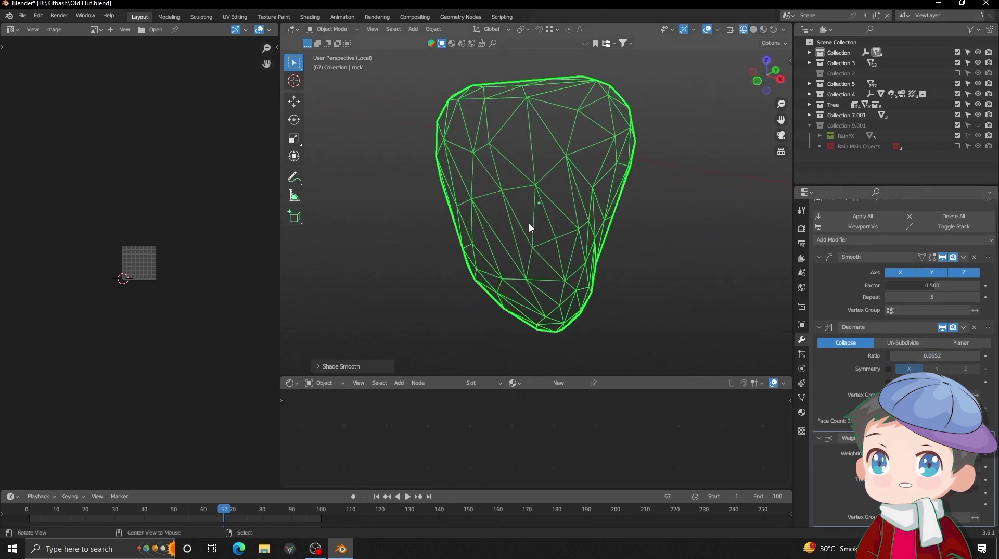
# - Try a duplicate Decimate modifier in Planar mode with a 20° angle limit on the rock, and remove it
pyautogui.hotkey('shift', 'd')
pyautogui.scroll(-5, 916, 354)
pyautogui.click(968, 344)
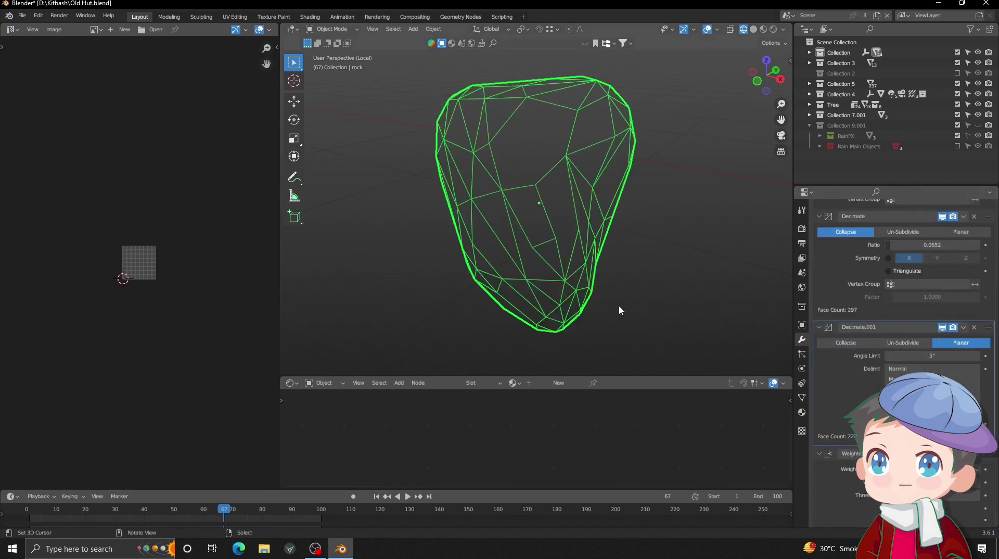
pyautogui.hotkey('shift', 'z')
pyautogui.moveTo(624, 279); pyautogui.dragTo(661, 280, button='middle')
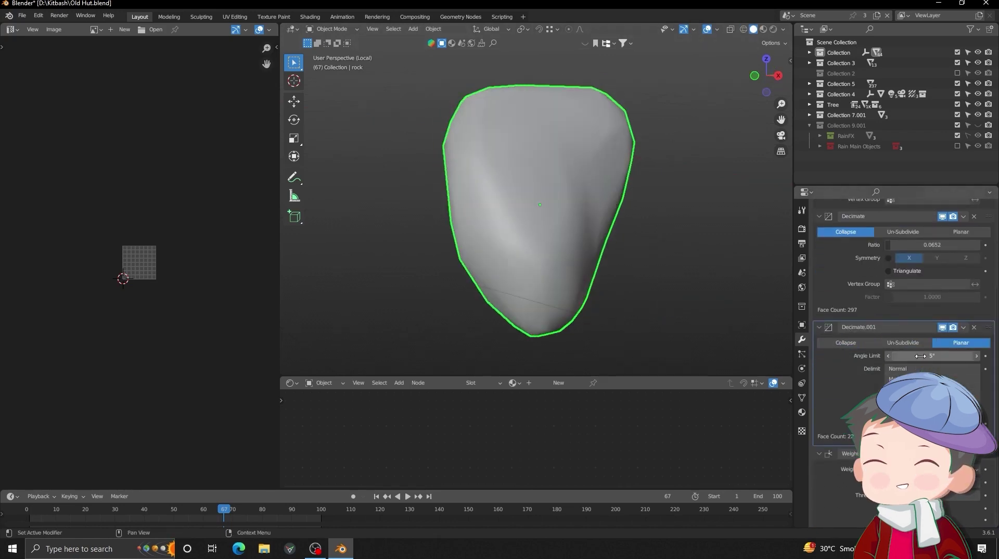
pyautogui.moveTo(932, 355); pyautogui.dragTo(953, 356)
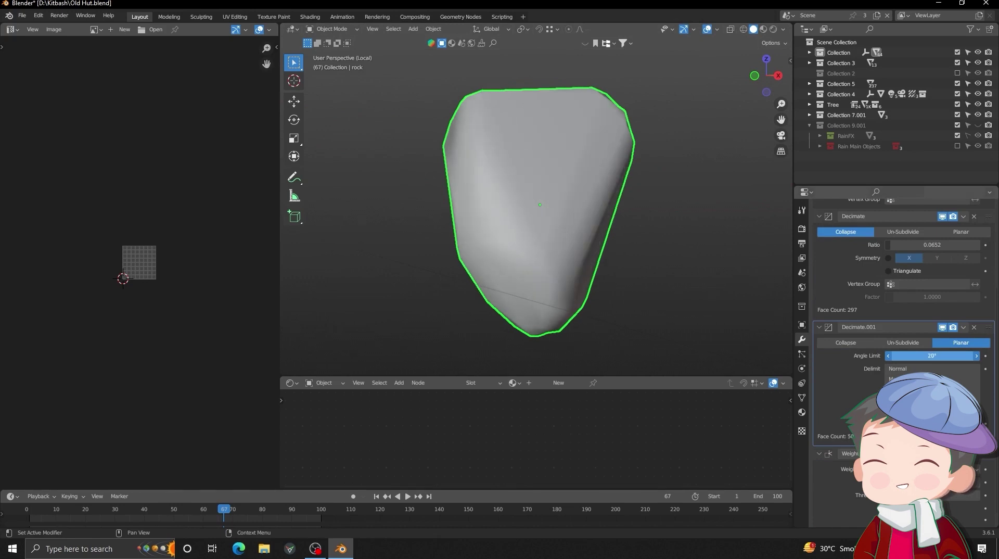
pyautogui.moveTo(630, 211)
pyautogui.mouseDown(button='middle')
pyautogui.moveTo(553, 205)
pyautogui.moveTo(480, 219)
pyautogui.moveTo(687, 235)
pyautogui.moveTo(632, 229)
pyautogui.mouseUp(button='middle')
pyautogui.click(973, 327)
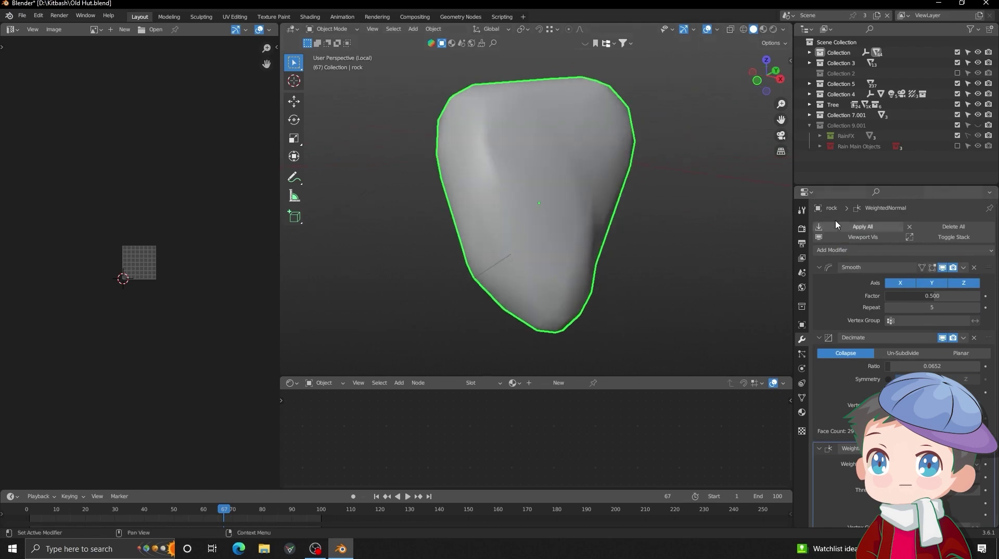
# - Delete the demonstration rock and leave its isolated view
pyautogui.press('Tab')
pyautogui.moveTo(589, 196); pyautogui.dragTo(616, 224, button='middle')
pyautogui.press('Tab')
pyautogui.press('q')
pyautogui.click(593, 181)
pyautogui.press('x')
pyautogui.click(616, 224)
# - Examine the tree's leaf meshes and their Wave modifiers from several angles in the full scene
pyautogui.moveTo(494, 229); pyautogui.dragTo(623, 244, button='middle')
pyautogui.scroll(2, 555, 210)
pyautogui.rightClick(537, 212)
pyautogui.scroll(-3, 510, 208)
pyautogui.scroll(-3, 606, 192)
pyautogui.keyDown('shift'); pyautogui.moveTo(606, 191); pyautogui.dragTo(582, 252, button='middle'); pyautogui.keyUp('shift')
pyautogui.rightClick(639, 181)
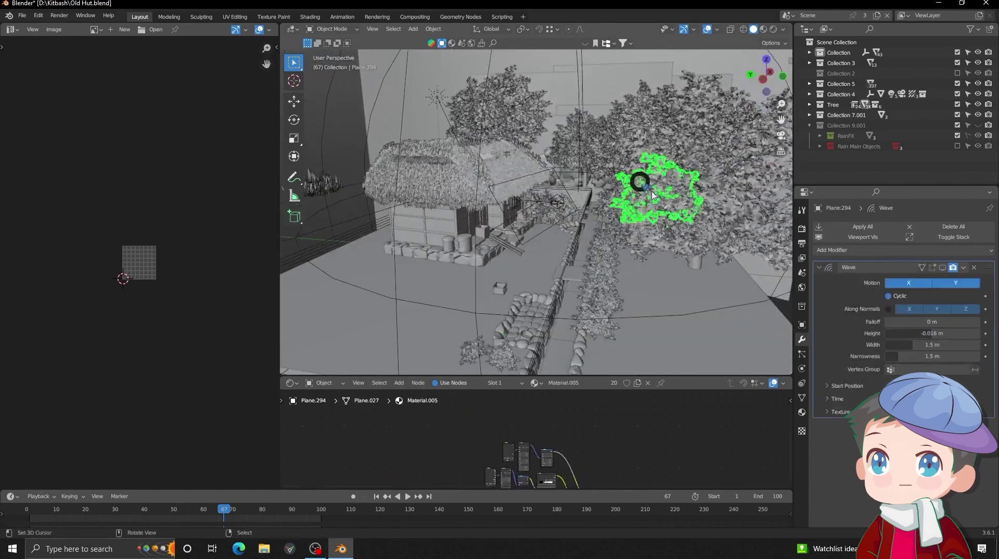
pyautogui.press('KP_Decimal')
pyautogui.moveTo(639, 182); pyautogui.dragTo(587, 147, button='middle')
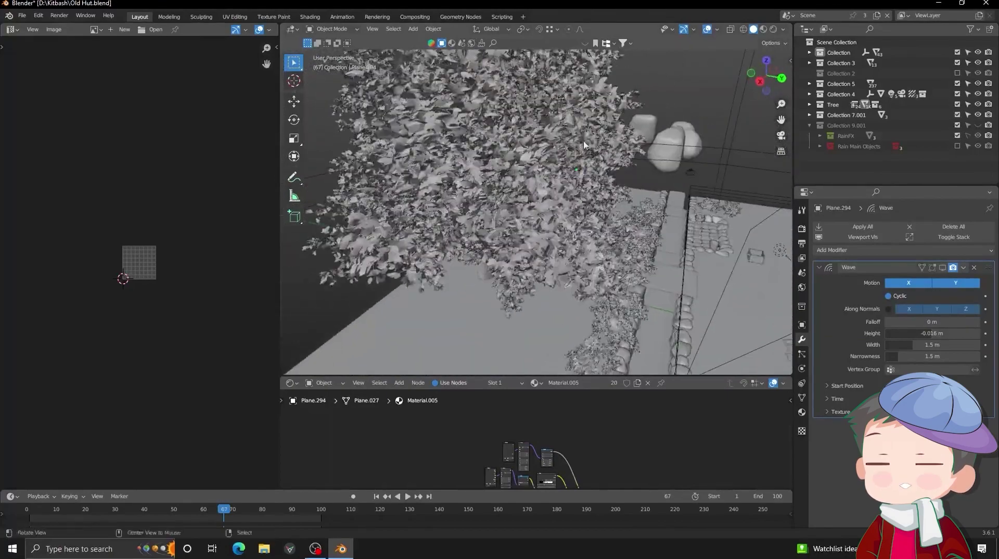
pyautogui.rightClick(489, 171)
pyautogui.moveTo(489, 171); pyautogui.dragTo(514, 188, button='middle')
pyautogui.click(510, 183)
pyautogui.click(515, 189)
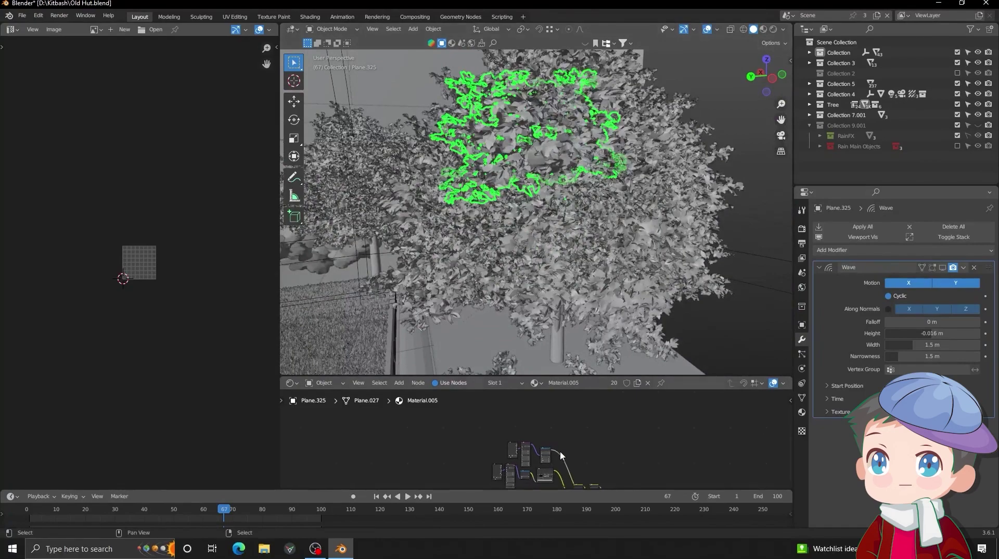
# - View the scene through the camera, and inspect the pots and stone base beside the hut up close
pyautogui.moveTo(484, 279); pyautogui.dragTo(566, 207, button='middle')
pyautogui.click(552, 232)
pyautogui.press('KP_0')
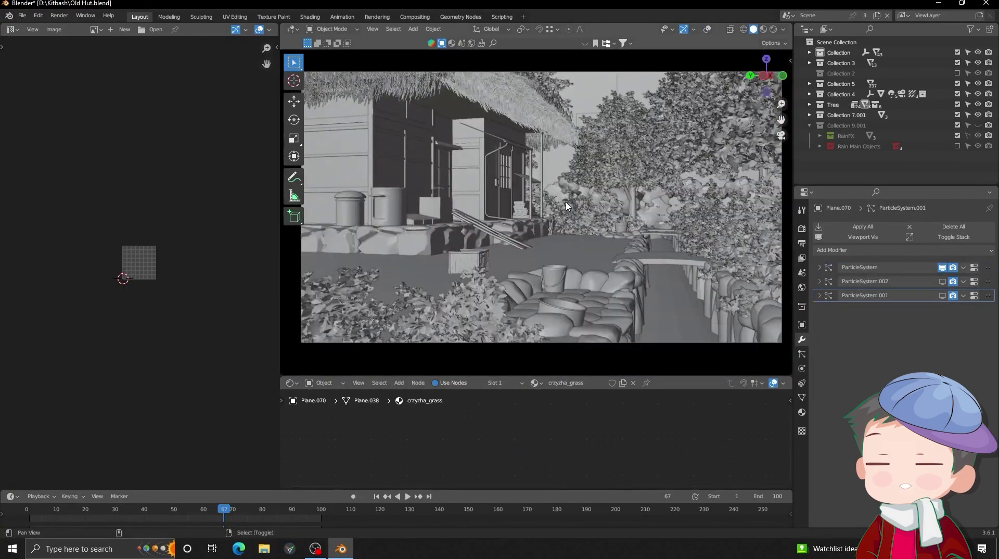
pyautogui.keyDown('alt'); pyautogui.moveTo(565, 206); pyautogui.dragTo(479, 138); pyautogui.keyUp('alt')
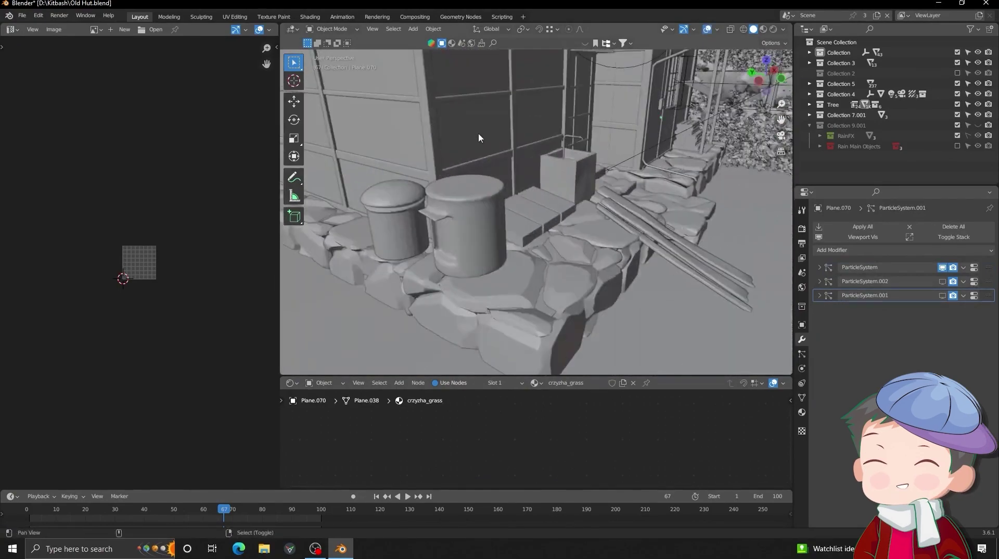
# - Isolate the hut's wall mesh together with the sun light in local view, and switch to rendered shading
pyautogui.rightClick(498, 146)
pyautogui.hotkey('alt', 'shift', 'z')
pyautogui.scroll(-6, 498, 145)
pyautogui.scroll(-5, 639, 164)
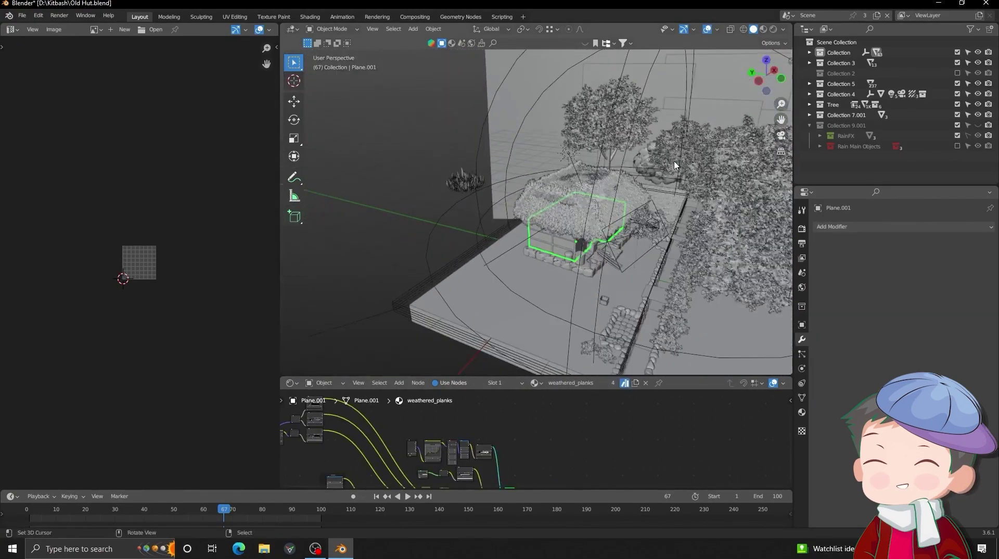
pyautogui.keyDown('shift'); pyautogui.click(567, 156); pyautogui.keyUp('shift')
pyautogui.press('KP_Divide')
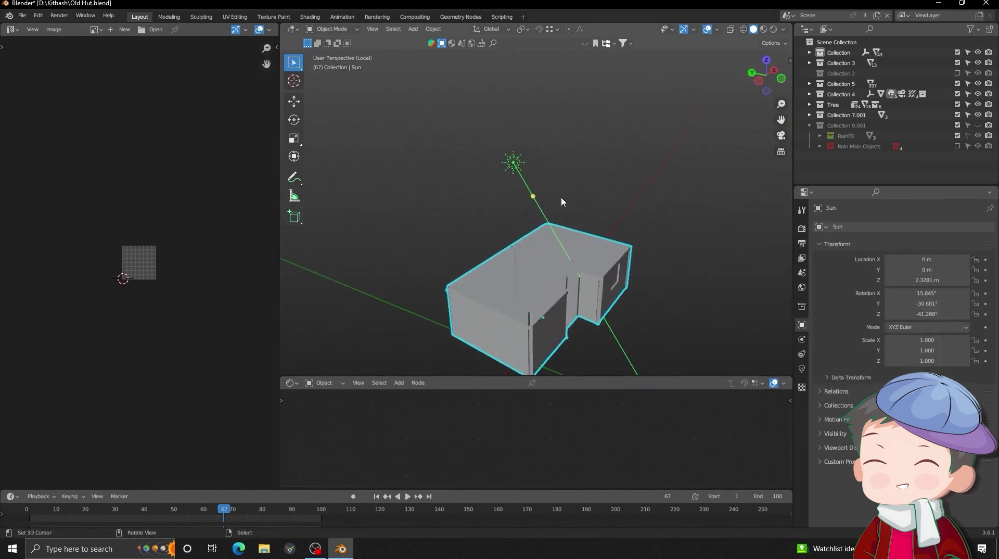
pyautogui.keyDown('shift'); pyautogui.moveTo(548, 227); pyautogui.dragTo(546, 164, button='middle'); pyautogui.keyUp('shift')
pyautogui.press('z')
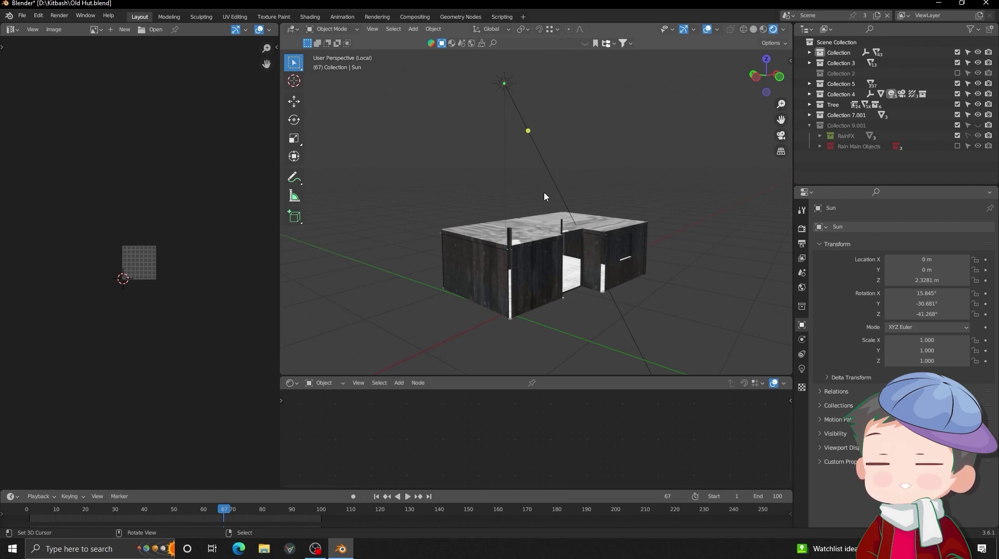
# - Select the hut's wall mesh and examine its plank surface close up
pyautogui.scroll(3, 544, 192)
pyautogui.scroll(2, 555, 261)
pyautogui.keyDown('shift'); pyautogui.moveTo(557, 286); pyautogui.dragTo(581, 159, button='middle'); pyautogui.keyUp('shift')
pyautogui.moveTo(581, 160); pyautogui.dragTo(531, 217, button='middle')
pyautogui.click(555, 152)
pyautogui.moveTo(542, 268); pyautogui.dragTo(598, 185, button='middle')
pyautogui.scroll(5, 598, 185)
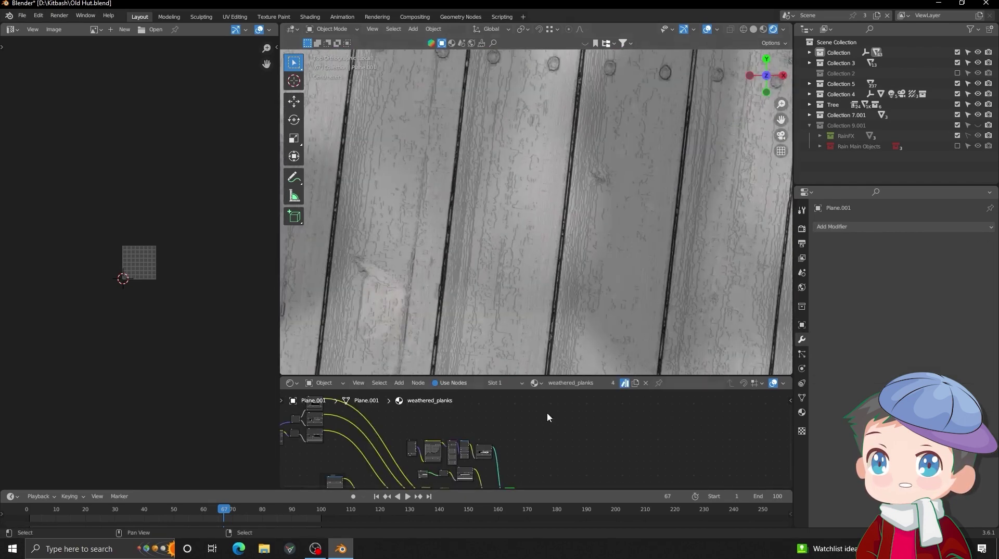
# - Frame the whole weathered_planks node tree and enlarge the shader editor below the 3D view
pyautogui.hotkey('ctrl', 'space')
pyautogui.press('Home')
pyautogui.scroll(-3, 588, 239)
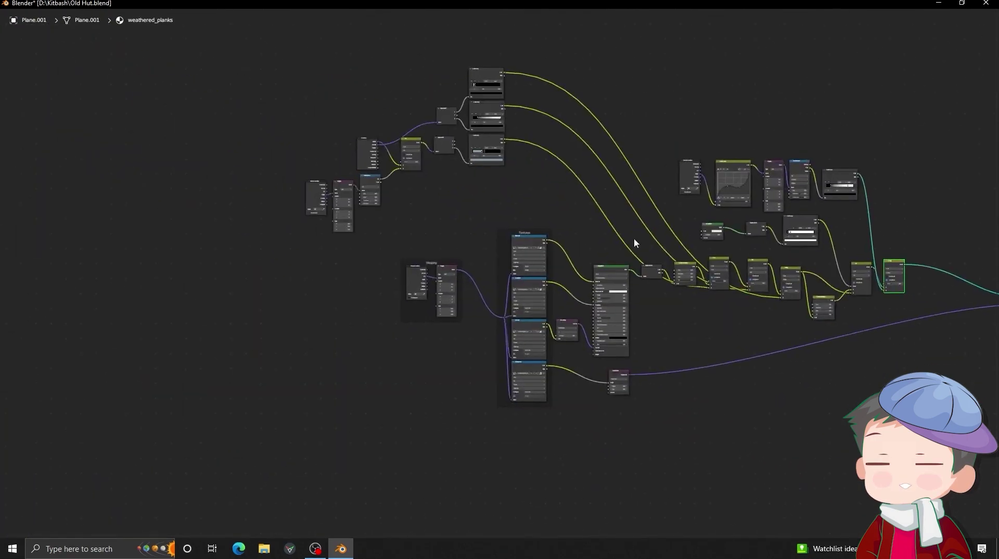
pyautogui.hotkey('ctrl', 'space')
pyautogui.moveTo(561, 377); pyautogui.dragTo(562, 263)
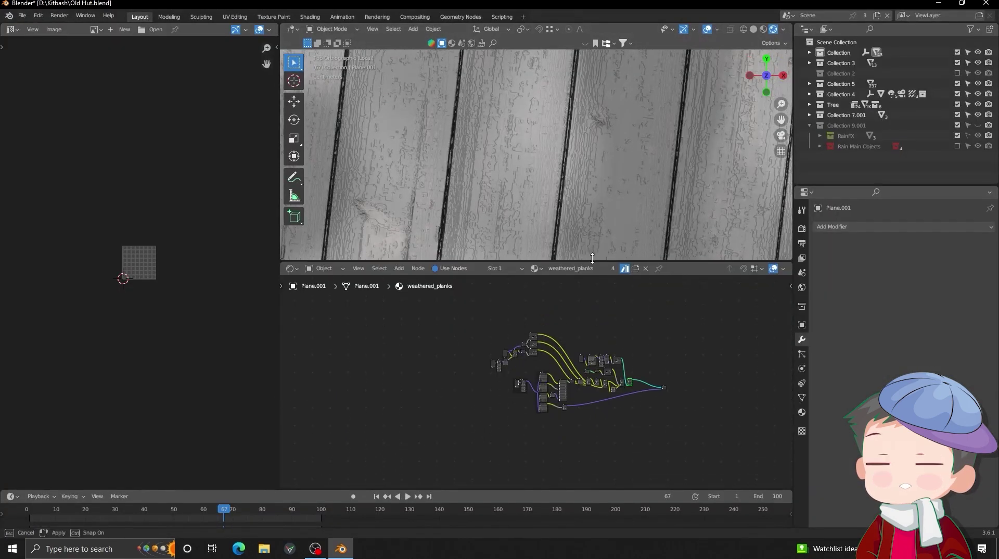
# - Preview the Base Color texture and the Principled BSDF output on the hut walls
pyautogui.scroll(6, 604, 359)
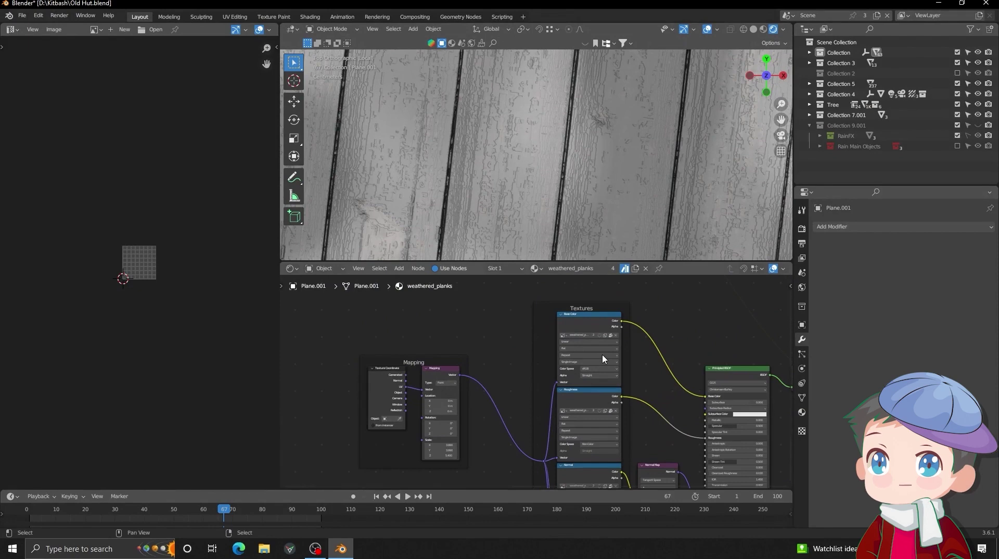
pyautogui.scroll(3, 603, 359)
pyautogui.click(562, 333)
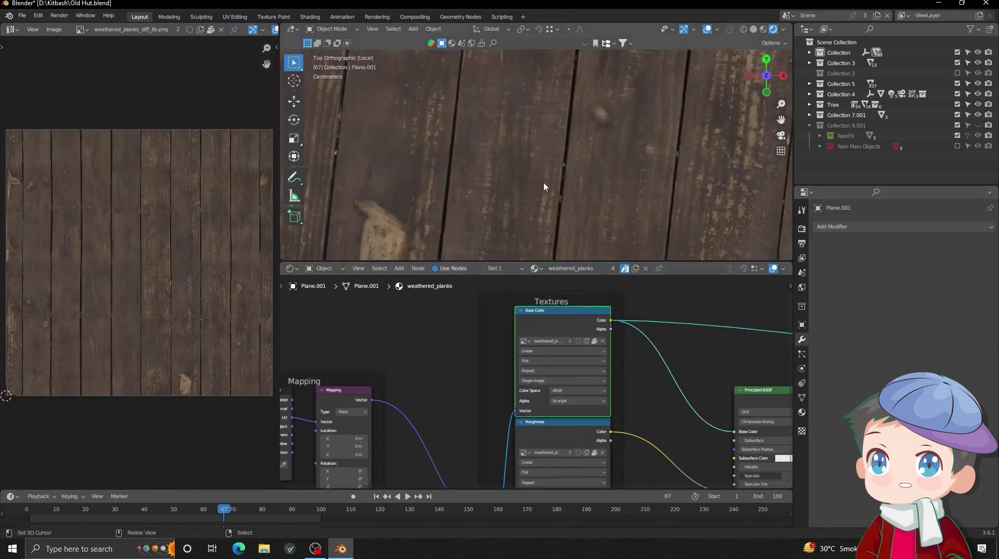
pyautogui.scroll(-2, 543, 181)
pyautogui.moveTo(548, 189); pyautogui.dragTo(609, 167, button='middle')
pyautogui.scroll(-4, 637, 357)
pyautogui.moveTo(672, 363); pyautogui.dragTo(561, 376, button='middle')
pyautogui.keyDown('ctrl'); pyautogui.keyDown('shift'); pyautogui.click(561, 375); pyautogui.keyUp('shift'); pyautogui.keyUp('ctrl')
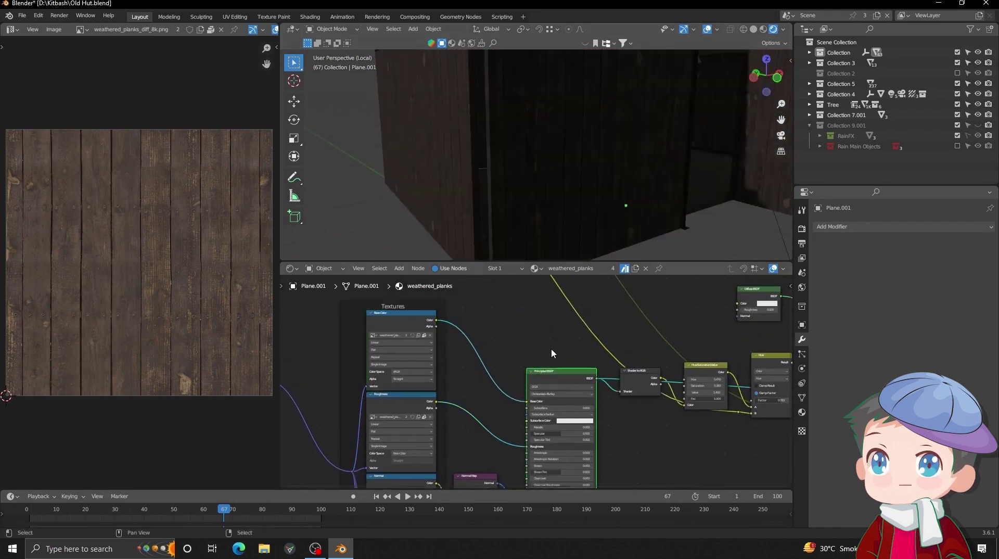
pyautogui.moveTo(579, 229); pyautogui.dragTo(606, 237, button='middle')
pyautogui.scroll(-10, 642, 395)
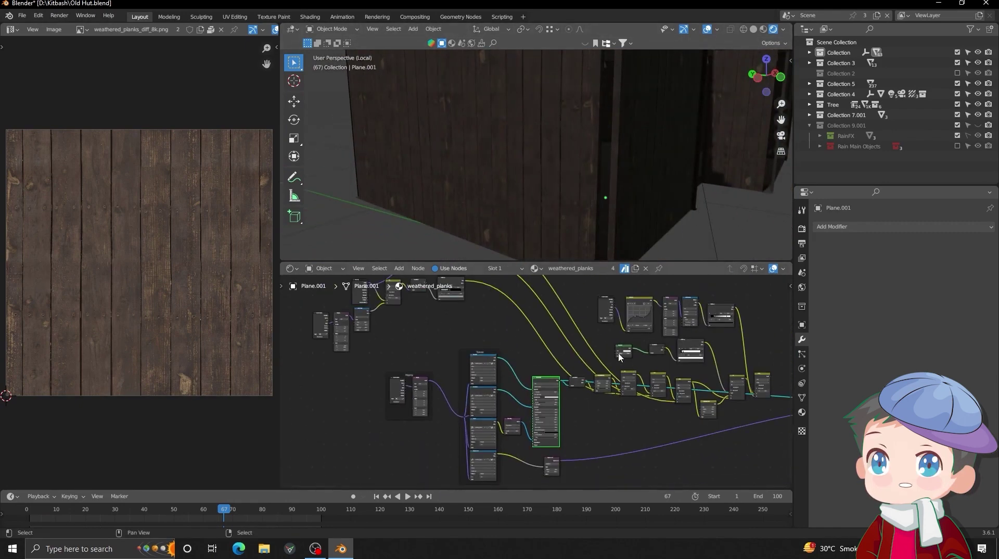
# - Preview the X output of the Separate XYZ node fed by the geometry normal, and reposition the Geometry node
pyautogui.moveTo(619, 354); pyautogui.dragTo(746, 456, button='middle')
pyautogui.scroll(6, 600, 378)
pyautogui.scroll(2, 601, 383)
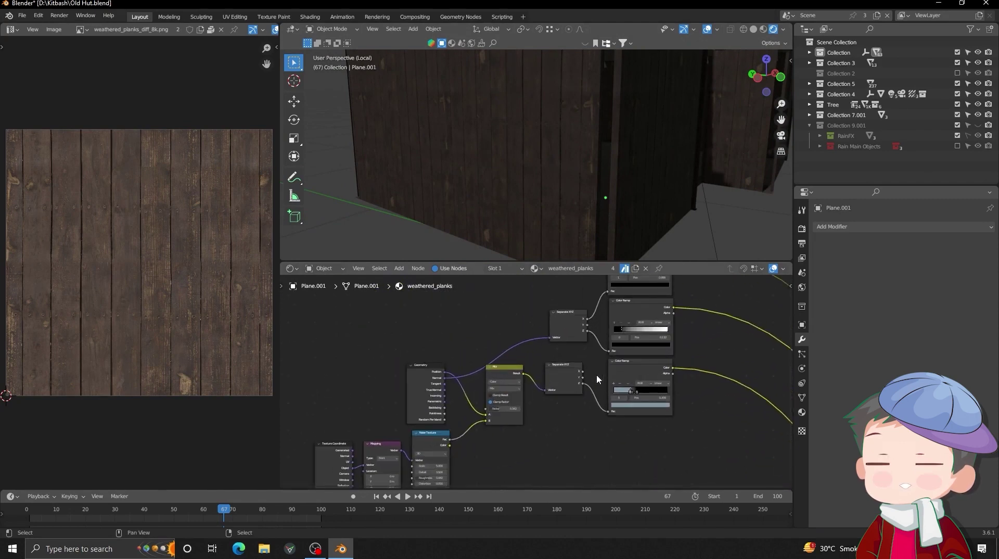
pyautogui.scroll(-3, 596, 374)
pyautogui.moveTo(545, 372)
pyautogui.mouseDown(button='middle')
pyautogui.moveTo(587, 311)
pyautogui.moveTo(552, 377)
pyautogui.mouseUp(button='middle')
pyautogui.scroll(3, 541, 379)
pyautogui.keyDown('ctrl'); pyautogui.keyDown('shift'); pyautogui.click(583, 321); pyautogui.keyUp('shift'); pyautogui.keyUp('ctrl')
pyautogui.scroll(-2, 535, 223)
pyautogui.moveTo(535, 223); pyautogui.dragTo(558, 273, button='middle')
pyautogui.scroll(2, 452, 343)
pyautogui.moveTo(428, 440); pyautogui.dragTo(446, 384)
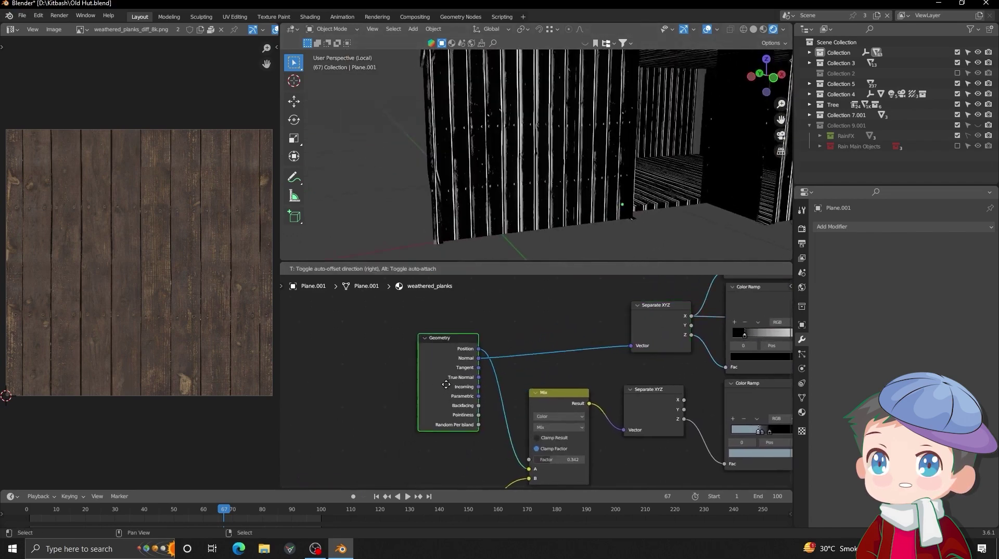
# - Preview the Z output of the normal's Separate XYZ node and inspect it on the walls
pyautogui.moveTo(650, 317); pyautogui.dragTo(557, 352, button='middle')
pyautogui.keyDown('ctrl'); pyautogui.keyDown('shift'); pyautogui.click(567, 346); pyautogui.keyUp('shift'); pyautogui.keyUp('ctrl')
pyautogui.keyDown('ctrl'); pyautogui.keyDown('shift'); pyautogui.click(567, 346); pyautogui.keyUp('shift'); pyautogui.keyUp('ctrl')
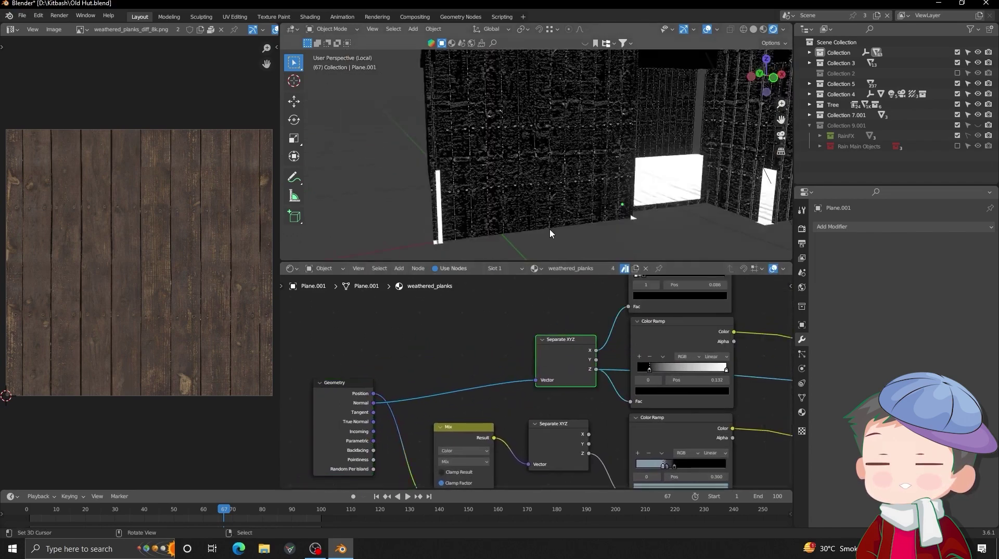
pyautogui.scroll(-3, 550, 229)
pyautogui.moveTo(561, 192); pyautogui.dragTo(583, 196, button='middle')
pyautogui.scroll(5, 583, 195)
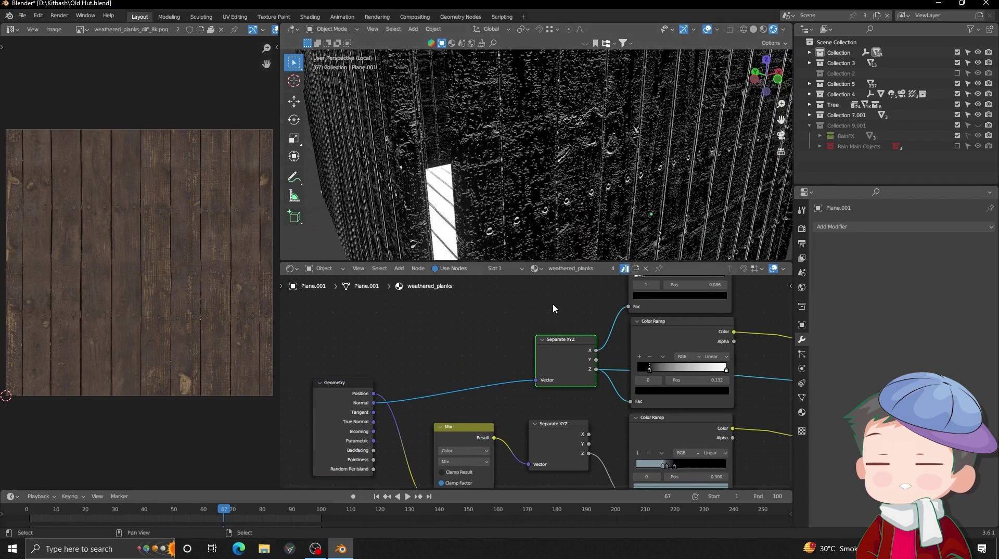
pyautogui.scroll(-4, 536, 383)
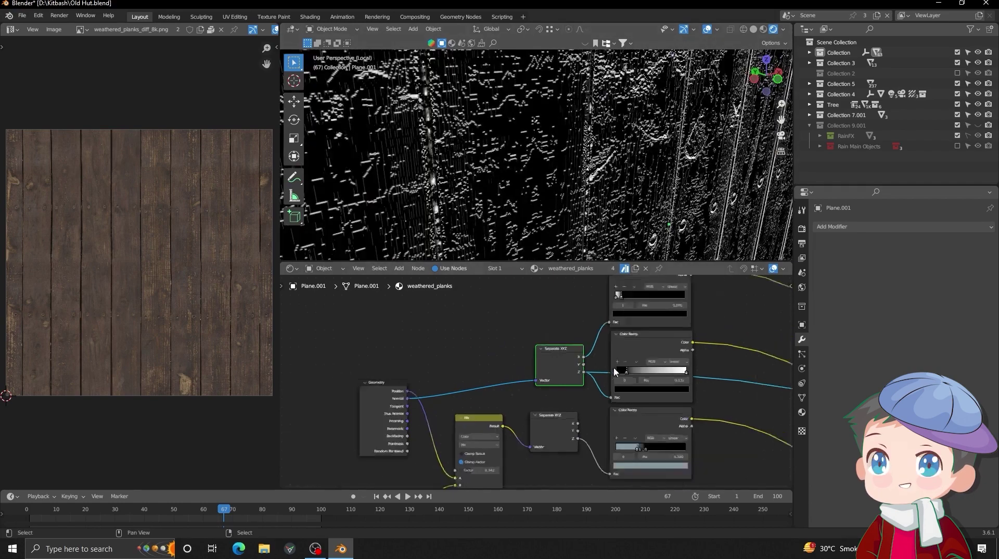
# - Disconnect the displacement link from the Material Output, compare the walls with and without it, and undo the change
pyautogui.keyDown('alt'); pyautogui.moveTo(692, 437); pyautogui.dragTo(417, 296); pyautogui.keyUp('alt')
pyautogui.keyDown('alt'); pyautogui.moveTo(755, 468); pyautogui.dragTo(395, 362); pyautogui.keyUp('alt')
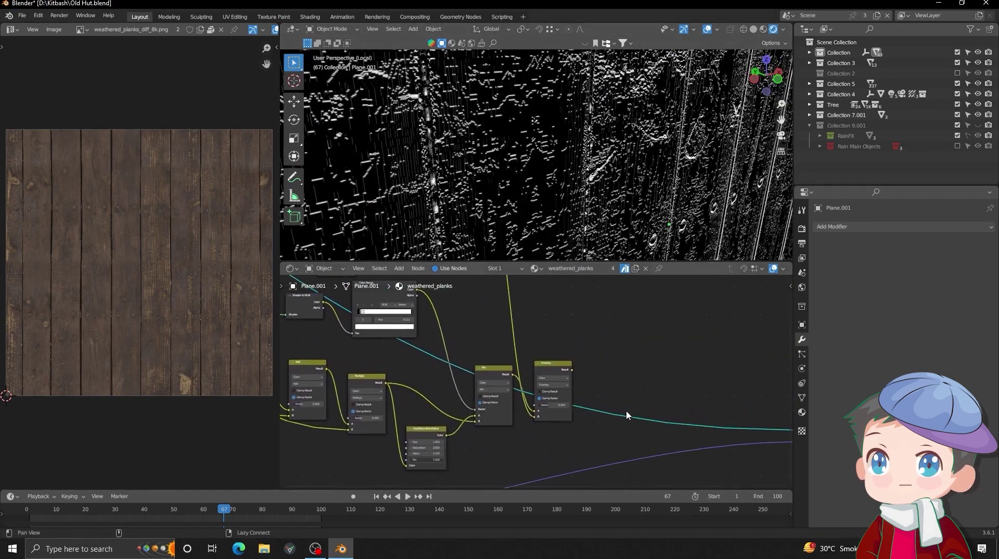
pyautogui.moveTo(626, 415); pyautogui.dragTo(587, 385, button='middle')
pyautogui.scroll(1, 600, 391)
pyautogui.scroll(-5, 592, 250)
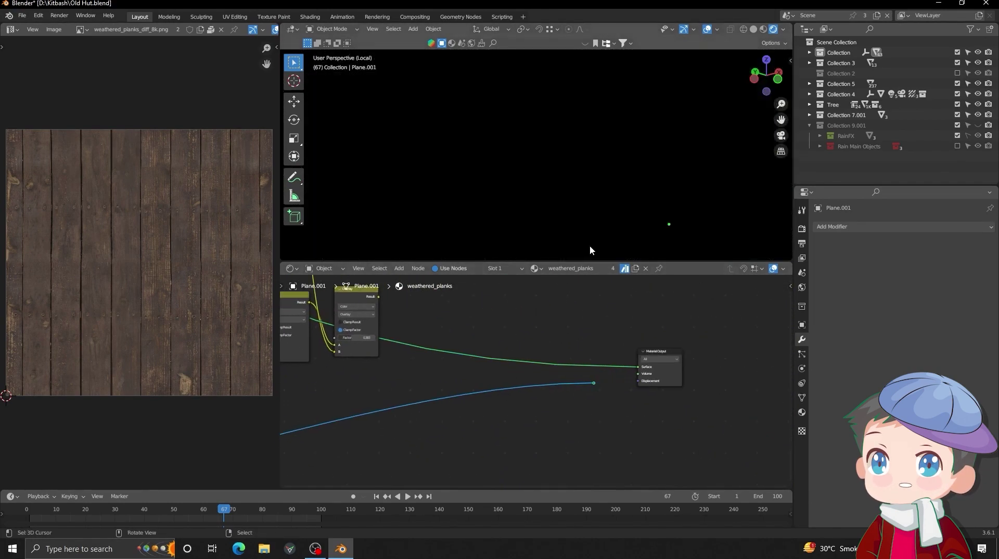
pyautogui.hotkey('ctrl', 'shift', 'z')
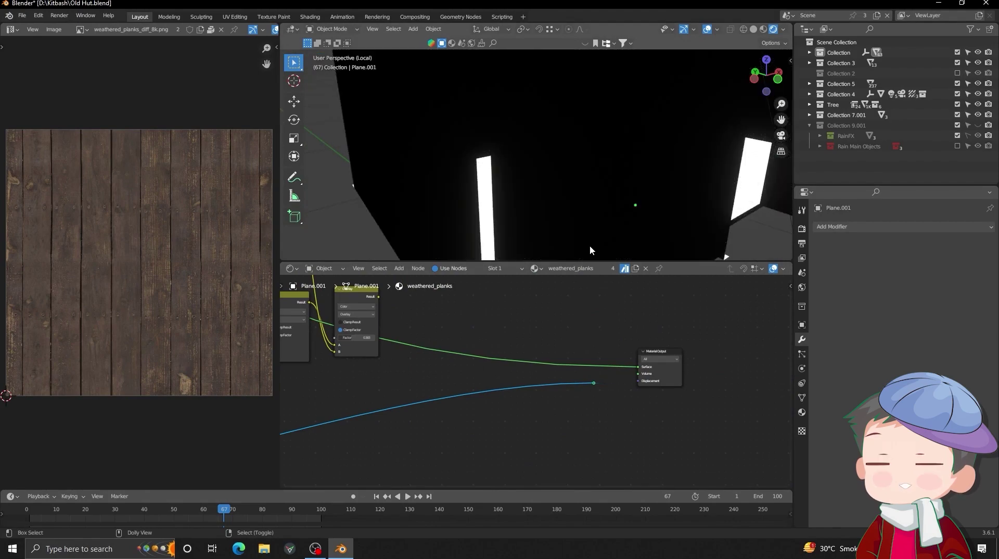
pyautogui.hotkey('ctrl', 'z')
pyautogui.hotkey('ctrl', 'shift', 'z')
pyautogui.hotkey('ctrl', 'z')
# - Preview the blue-grey Color Ramp driven by the mix of geometry position and Noise Texture on the walls
pyautogui.scroll(-2, 513, 354)
pyautogui.moveTo(512, 353); pyautogui.dragTo(662, 410, button='middle')
pyautogui.scroll(3, 604, 396)
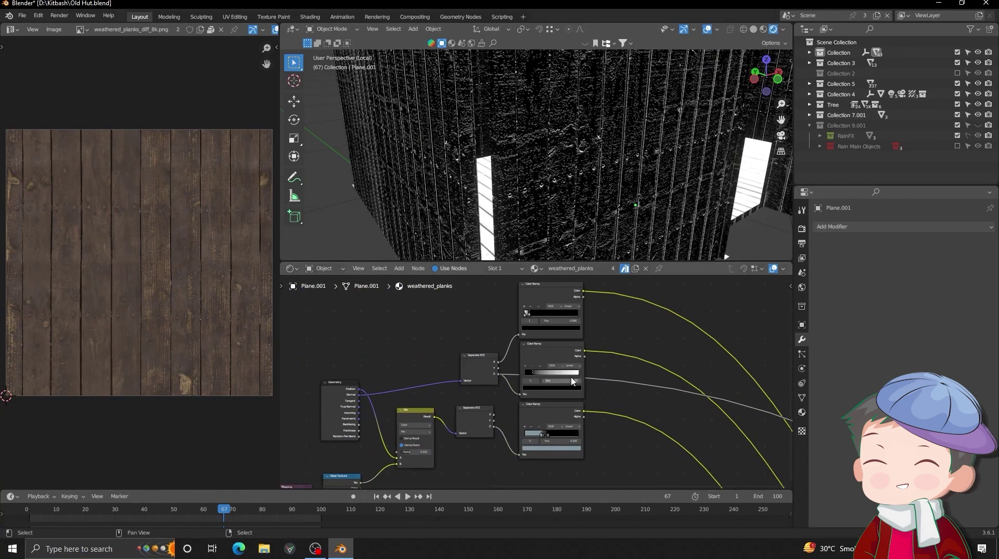
pyautogui.scroll(6, 571, 380)
pyautogui.scroll(-2, 541, 383)
pyautogui.moveTo(472, 419); pyautogui.dragTo(551, 355, button='middle')
pyautogui.scroll(1, 541, 374)
pyautogui.keyDown('ctrl'); pyautogui.keyDown('shift'); pyautogui.click(507, 324); pyautogui.keyUp('shift'); pyautogui.keyUp('ctrl')
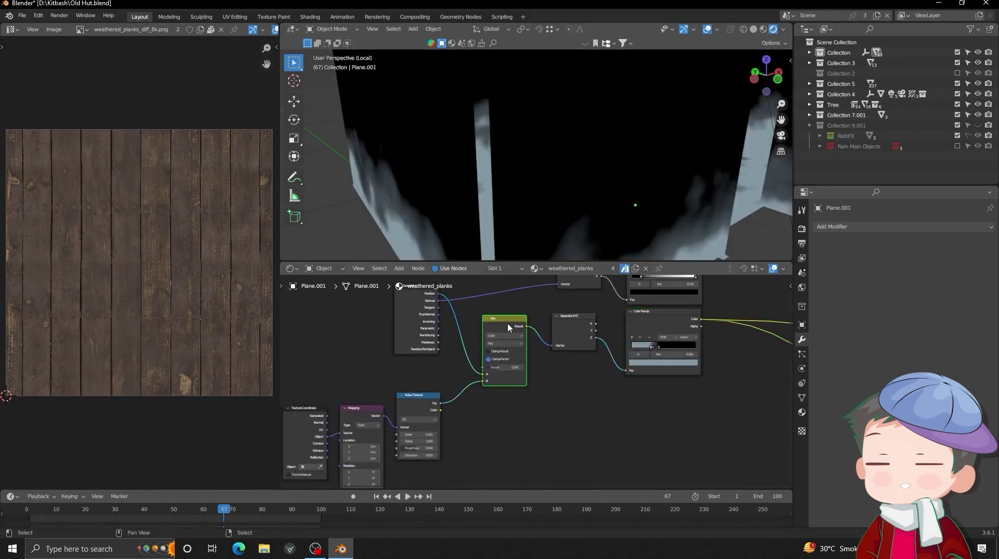
# - Toggle muting of the Mix node to compare the height mask with and without the noise
pyautogui.moveTo(535, 219); pyautogui.dragTo(564, 179, button='middle')
pyautogui.scroll(2, 501, 323)
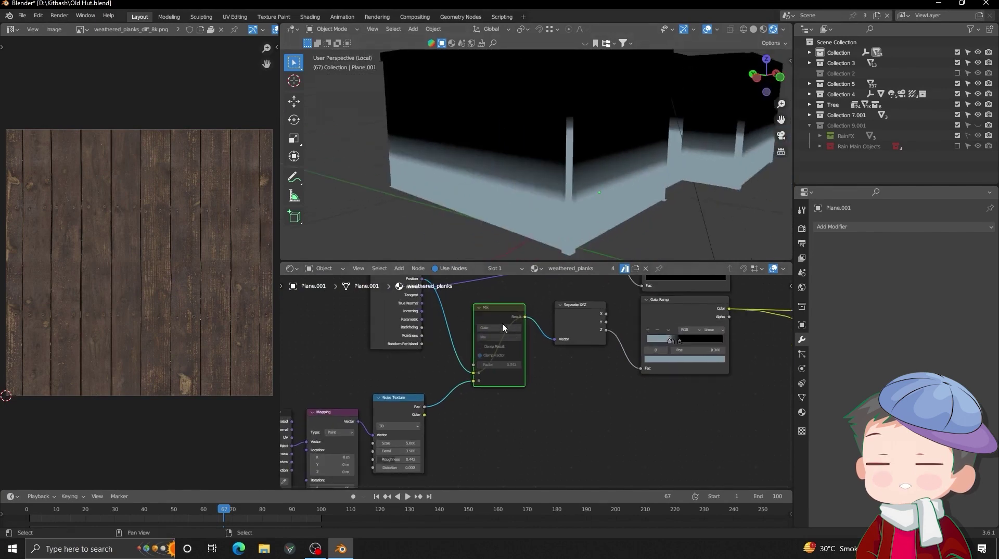
pyautogui.moveTo(471, 351); pyautogui.dragTo(560, 330, button='middle')
pyautogui.scroll(2, 594, 286)
pyautogui.press('m')
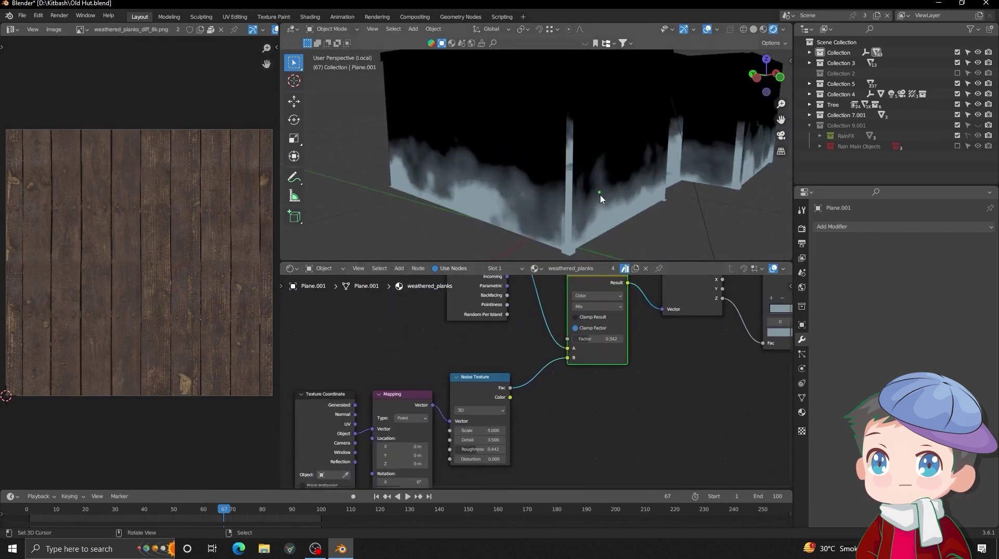
# - Preview the Shader to RGB output after the Principled BSDF on the walls, and nudge that node
pyautogui.scroll(-8, 617, 335)
pyautogui.moveTo(634, 374); pyautogui.dragTo(512, 374, button='middle')
pyautogui.keyDown('alt'); pyautogui.moveTo(512, 374); pyautogui.dragTo(316, 320); pyautogui.keyUp('alt')
pyautogui.keyDown('alt'); pyautogui.moveTo(666, 390); pyautogui.dragTo(515, 391); pyautogui.keyUp('alt')
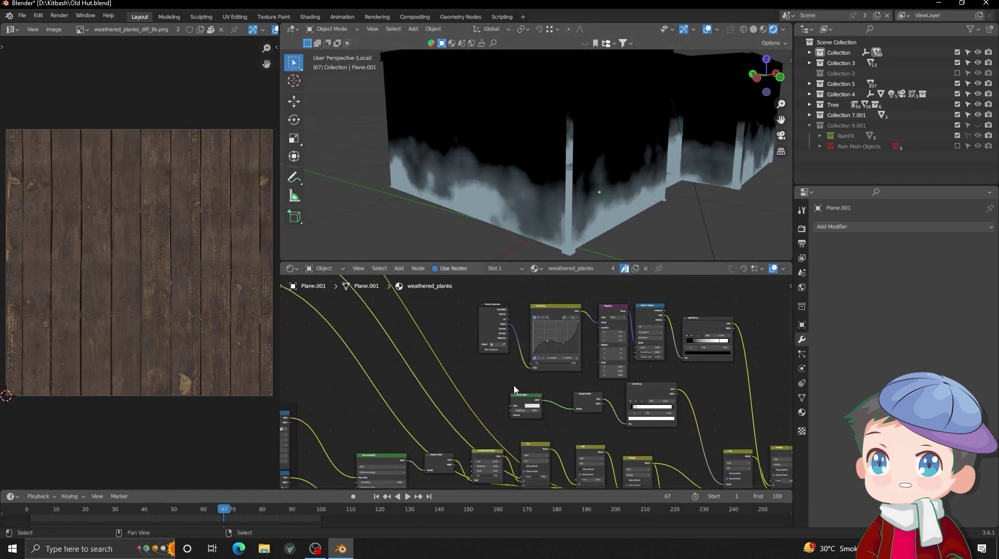
pyautogui.scroll(-4, 531, 390)
pyautogui.keyDown('alt'); pyautogui.moveTo(664, 343); pyautogui.dragTo(618, 358); pyautogui.keyUp('alt')
pyautogui.moveTo(547, 369)
pyautogui.mouseDown(button='middle')
pyautogui.moveTo(604, 333)
pyautogui.moveTo(634, 298)
pyautogui.mouseUp(button='middle')
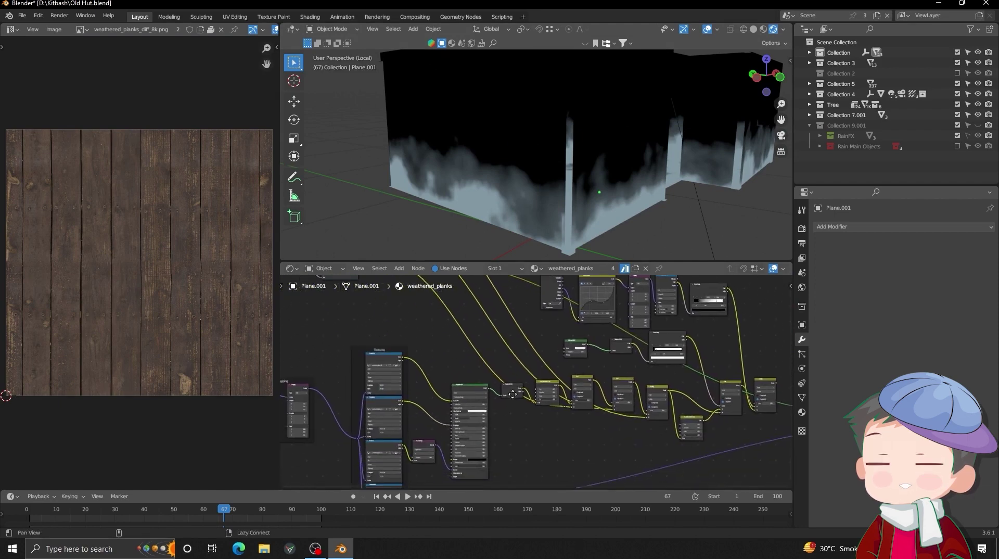
pyautogui.scroll(6, 519, 380)
pyautogui.keyDown('ctrl'); pyautogui.keyDown('shift'); pyautogui.click(505, 393); pyautogui.keyUp('shift'); pyautogui.keyUp('ctrl')
pyautogui.scroll(4, 531, 384)
pyautogui.moveTo(480, 395); pyautogui.dragTo(492, 386)
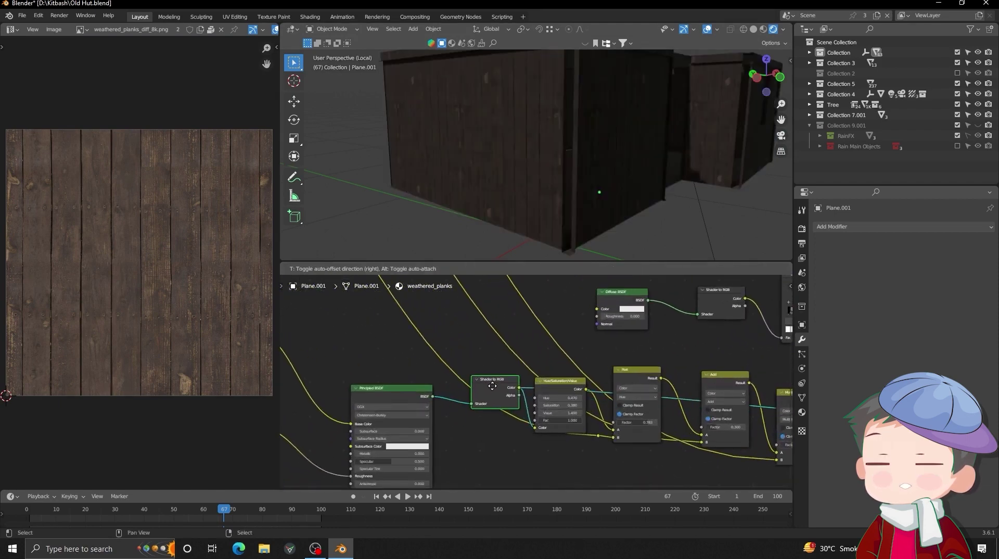
# - Preview the Hue/Saturation/Value node's output on the hut walls
pyautogui.scroll(1, 536, 208)
pyautogui.scroll(4, 530, 386)
pyautogui.keyDown('ctrl'); pyautogui.keyDown('shift'); pyautogui.click(566, 384); pyautogui.keyUp('shift'); pyautogui.keyUp('ctrl')
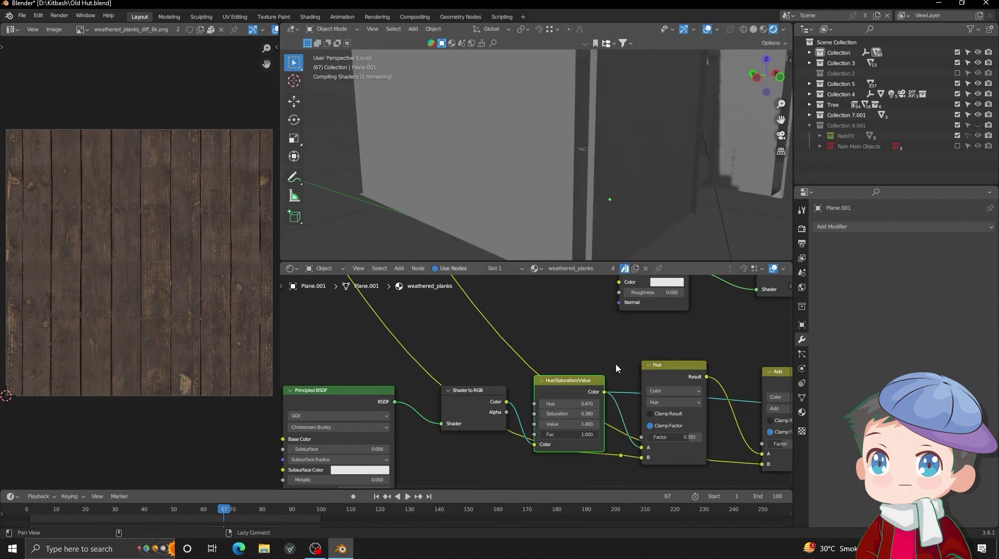
pyautogui.keyDown('alt'); pyautogui.moveTo(616, 363); pyautogui.dragTo(533, 358); pyautogui.keyUp('alt')
pyautogui.moveTo(532, 357); pyautogui.dragTo(483, 355, button='middle')
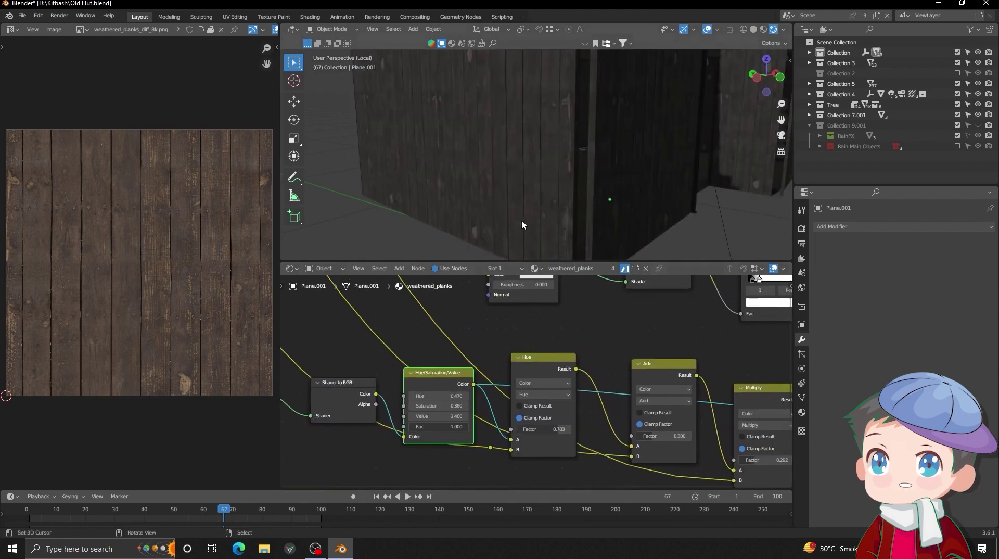
# - Preview the Hue mix node's output on the walls, and trace the Color Ramp that feeds it
pyautogui.keyDown('ctrl'); pyautogui.keyDown('shift'); pyautogui.click(542, 367); pyautogui.keyUp('shift'); pyautogui.keyUp('ctrl')
pyautogui.scroll(-3, 552, 366)
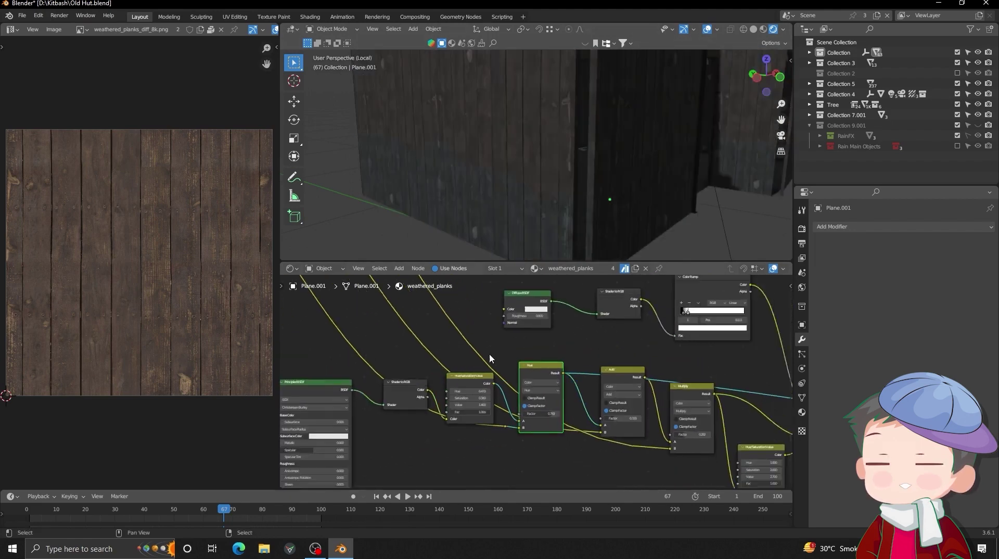
pyautogui.moveTo(490, 352); pyautogui.dragTo(489, 437, button='middle')
pyautogui.keyDown('ctrl'); pyautogui.keyDown('shift'); pyautogui.click(431, 348); pyautogui.keyUp('shift'); pyautogui.keyUp('ctrl')
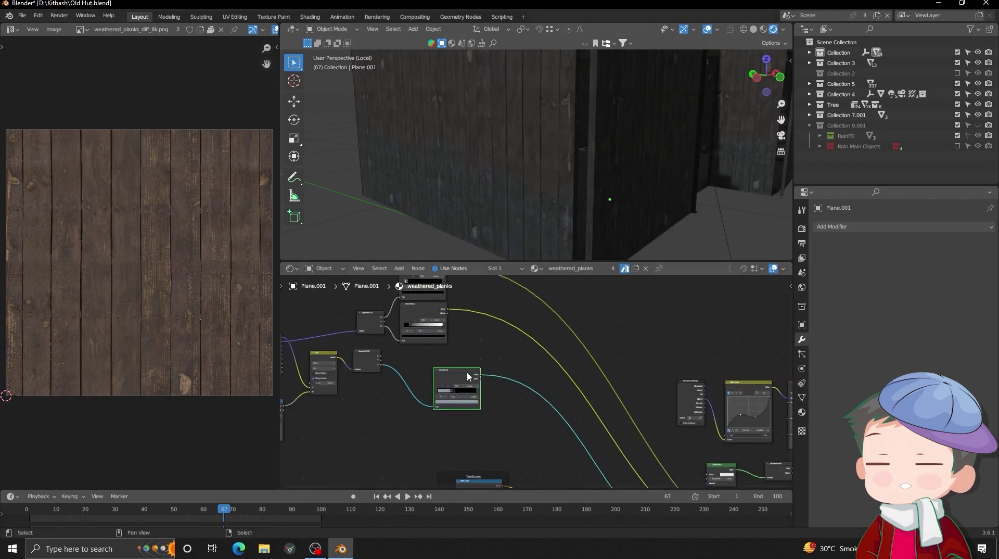
pyautogui.moveTo(467, 376); pyautogui.dragTo(321, 299, button='middle')
pyautogui.moveTo(608, 442); pyautogui.dragTo(537, 378, button='middle')
pyautogui.scroll(2, 536, 378)
pyautogui.scroll(1, 531, 375)
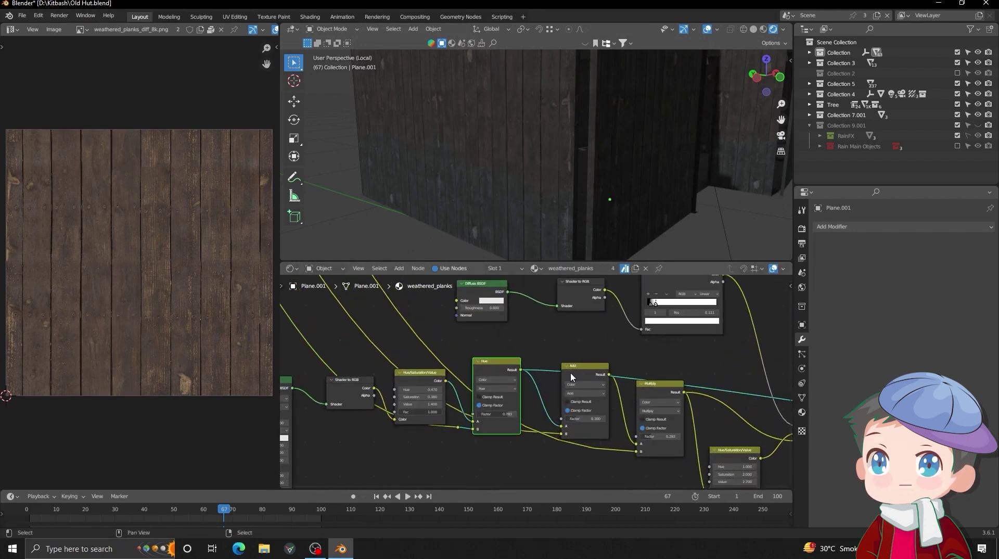
# - Preview the Add mix node's output on the walls and inspect the planks up close
pyautogui.keyDown('ctrl'); pyautogui.keyDown('shift'); pyautogui.click(587, 371); pyautogui.keyUp('shift'); pyautogui.keyUp('ctrl')
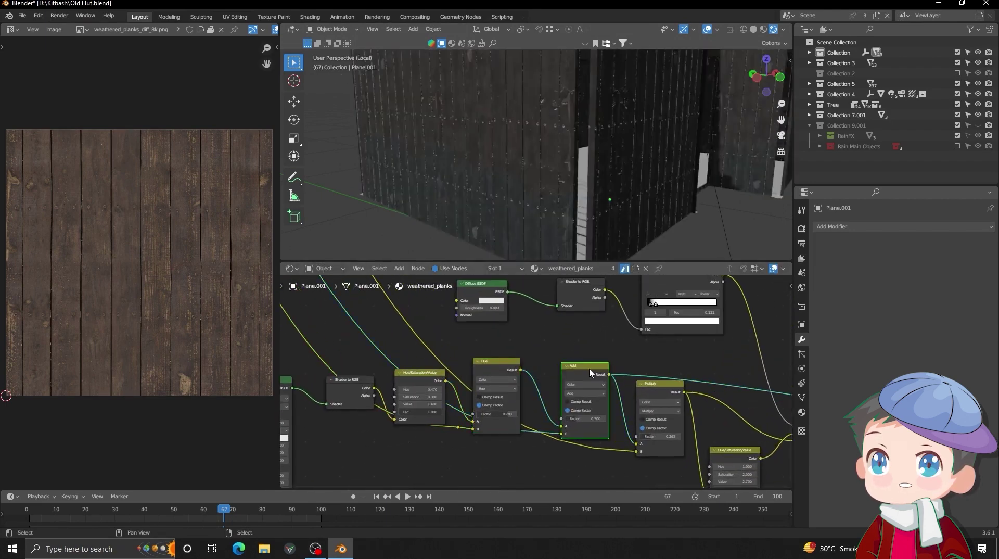
pyautogui.moveTo(544, 219); pyautogui.dragTo(575, 197, button='middle')
pyautogui.scroll(1, 575, 198)
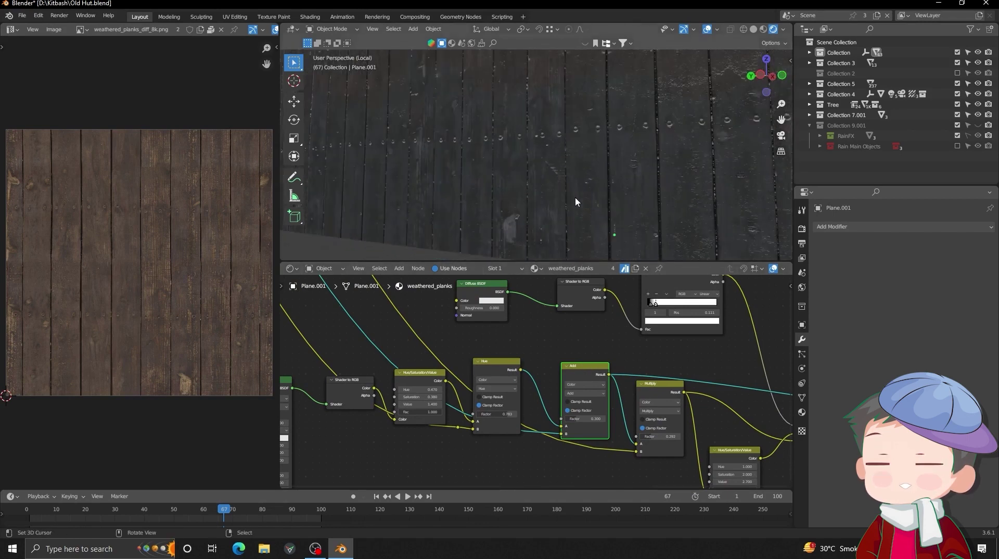
# - Preview the output of the Multiply mix node that follows the Add node on the hut walls
pyautogui.moveTo(616, 308); pyautogui.dragTo(473, 279, button='middle')
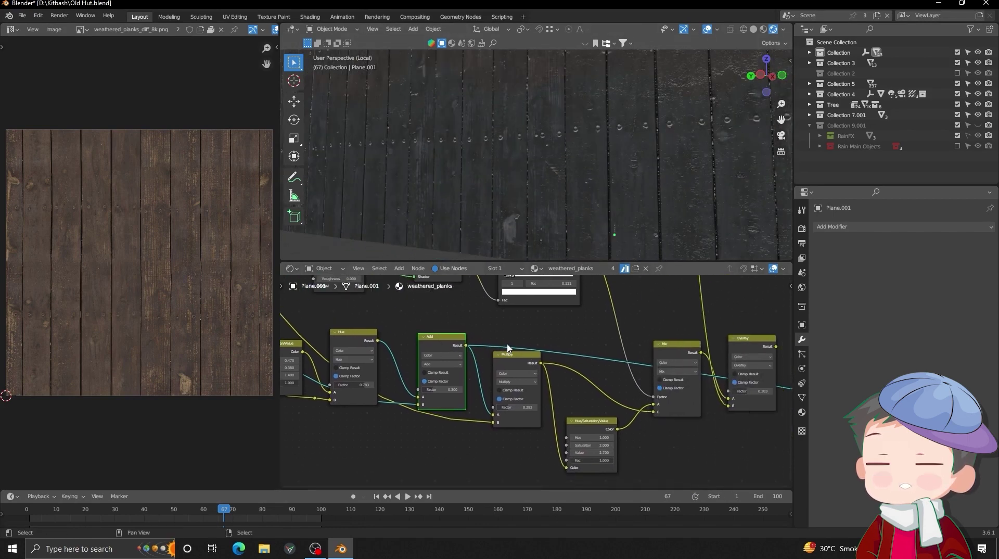
pyautogui.keyDown('ctrl'); pyautogui.keyDown('shift'); pyautogui.click(525, 353); pyautogui.keyUp('shift'); pyautogui.keyUp('ctrl')
pyautogui.moveTo(616, 394); pyautogui.dragTo(525, 369, button='middle')
pyautogui.scroll(2, 515, 386)
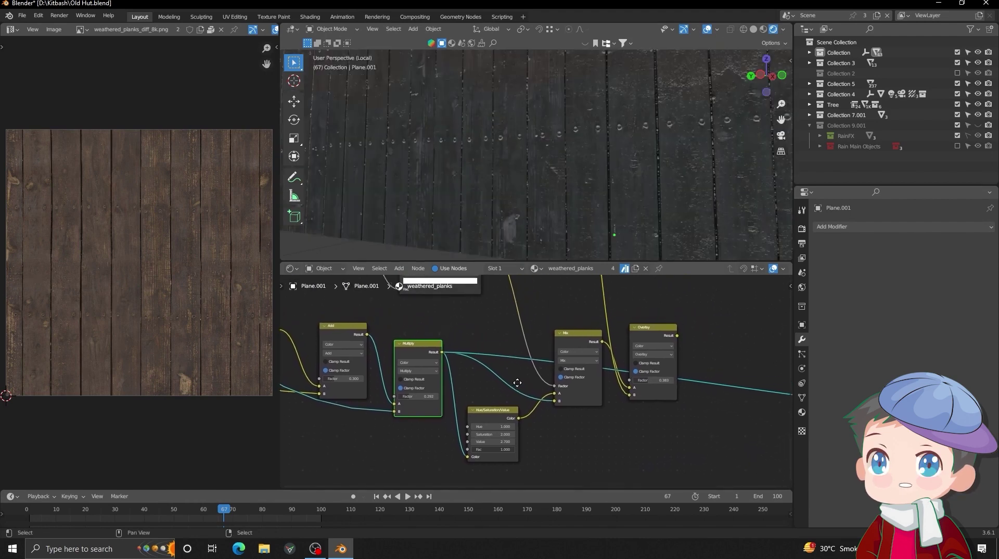
# - Preview the second Hue/Saturation/Value, Mix and Overlay nodes one after another on the hut walls
pyautogui.keyDown('ctrl'); pyautogui.keyDown('shift'); pyautogui.click(486, 420); pyautogui.keyUp('shift'); pyautogui.keyUp('ctrl')
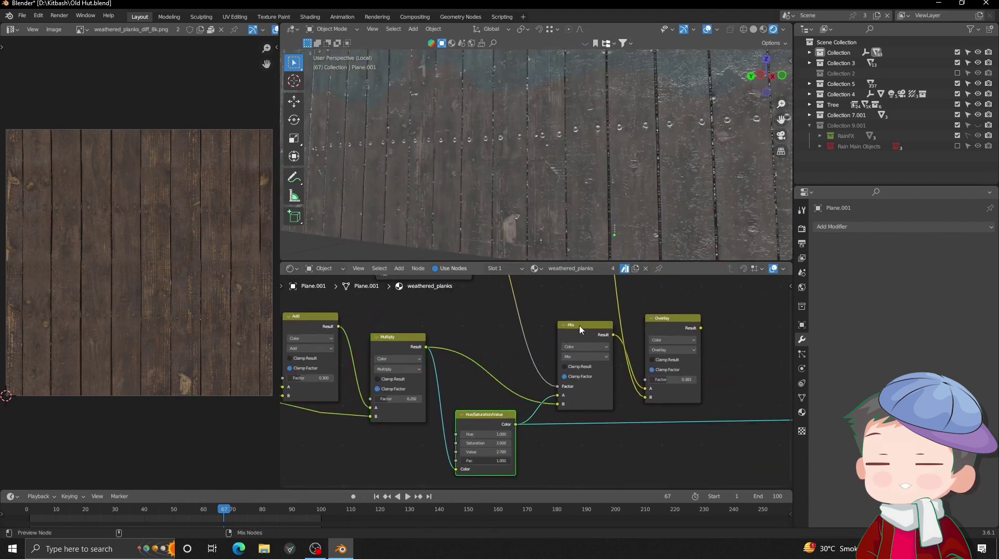
pyautogui.keyDown('ctrl'); pyautogui.keyDown('shift'); pyautogui.click(580, 329); pyautogui.keyUp('shift'); pyautogui.keyUp('ctrl')
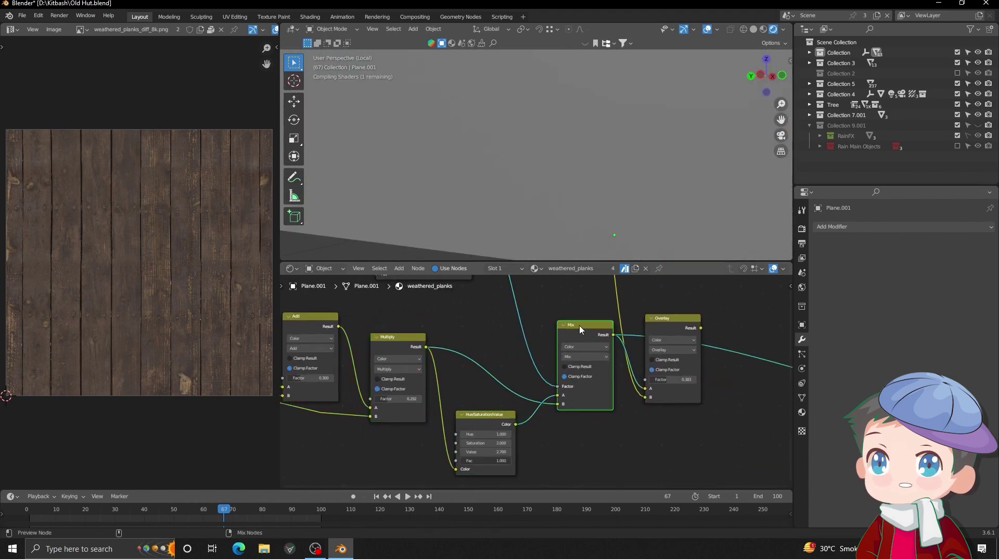
pyautogui.keyDown('ctrl'); pyautogui.keyDown('shift'); pyautogui.click(684, 330); pyautogui.keyUp('shift'); pyautogui.keyUp('ctrl')
pyautogui.scroll(-2, 689, 370)
pyautogui.scroll(-2, 689, 370)
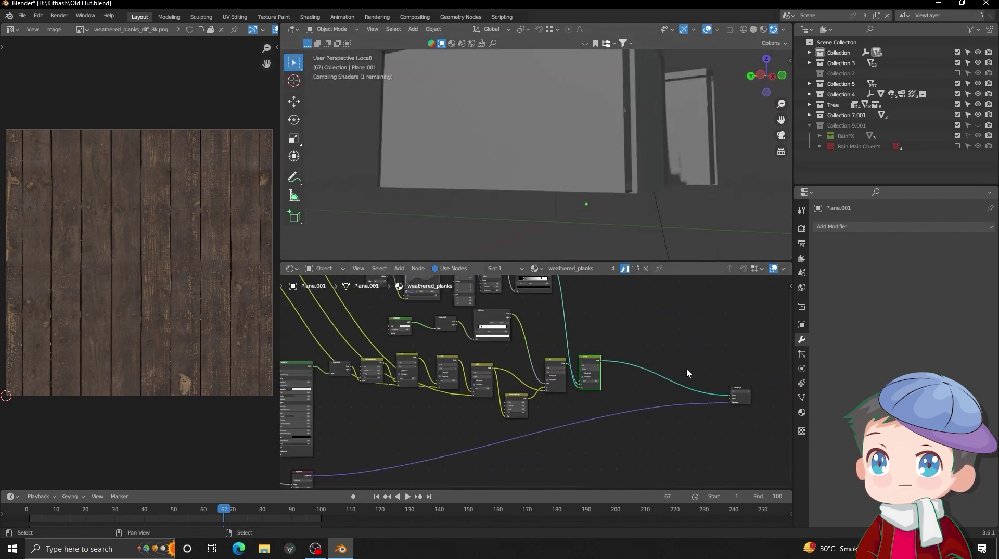
# - Return from local view to the full scene in solid shading and select the hut's beam frame
pyautogui.moveTo(593, 216); pyautogui.dragTo(589, 165, button='middle')
pyautogui.press('q')
pyautogui.click(589, 166)
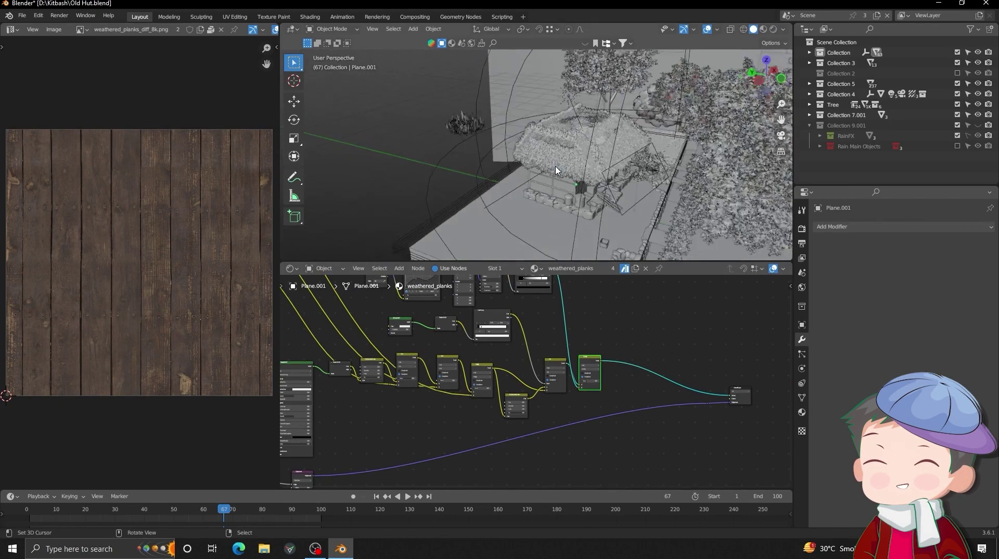
pyautogui.click(599, 128)
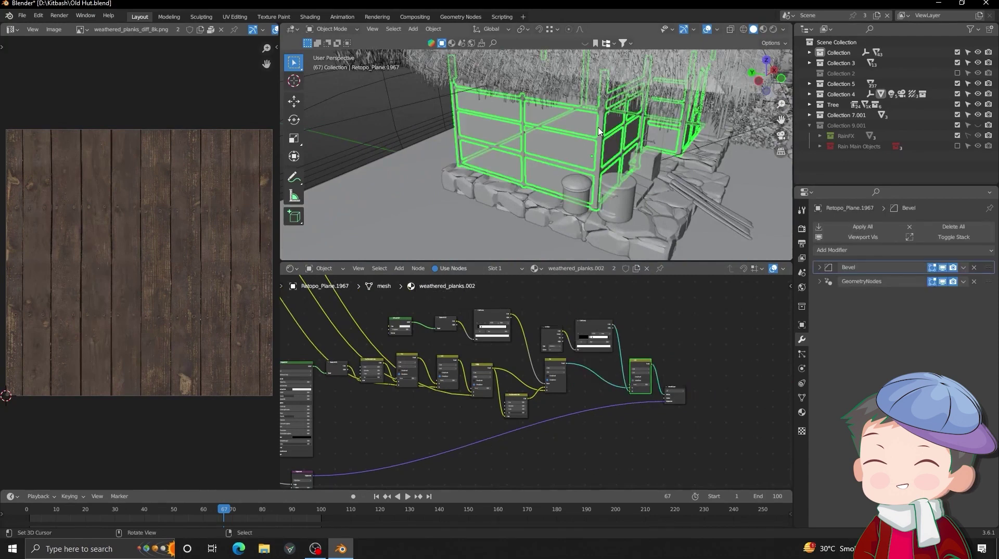
# - Isolate the beam frame in local view and inspect its edges up close in rendered shading
pyautogui.press('/')
pyautogui.press('z')
pyautogui.click(588, 93)
pyautogui.click(553, 177)
pyautogui.moveTo(554, 177); pyautogui.dragTo(575, 142, button='middle')
pyautogui.scroll(5, 575, 146)
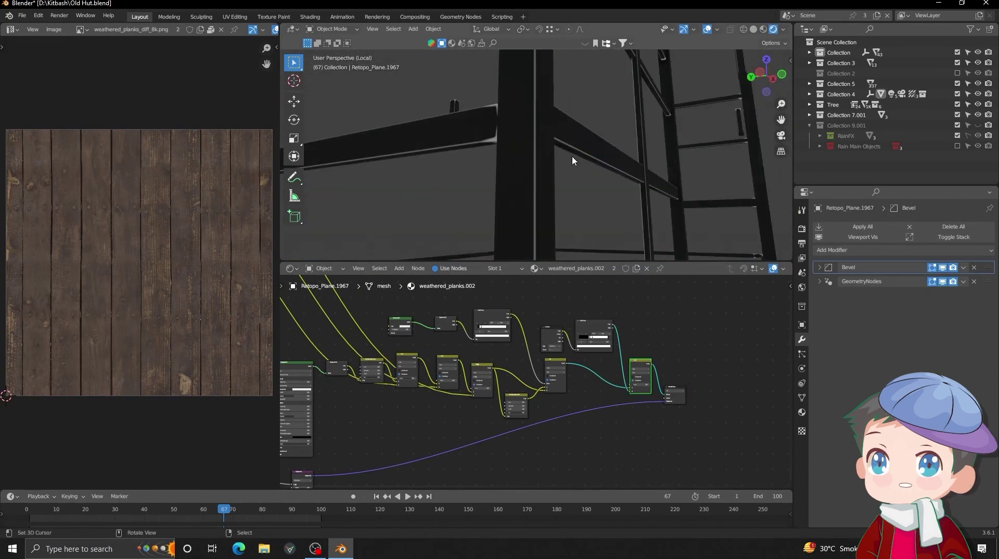
# - Switch the beam frame to wireframe display and inspect its bevelled mesh
pyautogui.hotkey('shift', 'z')
pyautogui.moveTo(535, 182)
pyautogui.mouseDown(button='middle')
pyautogui.moveTo(563, 176)
pyautogui.moveTo(561, 194)
pyautogui.moveTo(590, 152)
pyautogui.mouseUp(button='middle')
pyautogui.scroll(-3, 560, 194)
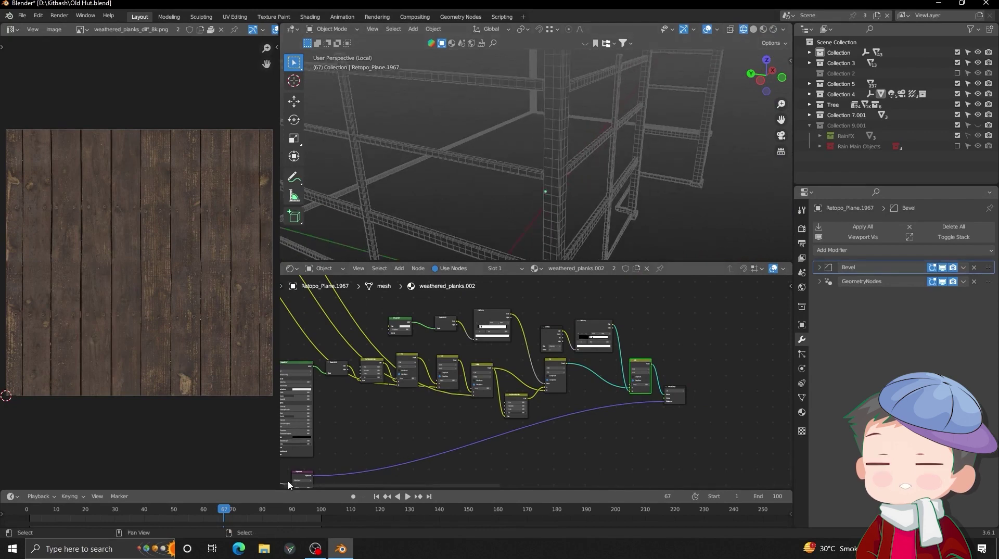
# - Open a geometry node editor below the shader nodes and show the frame's Edge Angle setup and its Unsigned Angle output attribute
pyautogui.moveTo(289, 485); pyautogui.dragTo(333, 359)
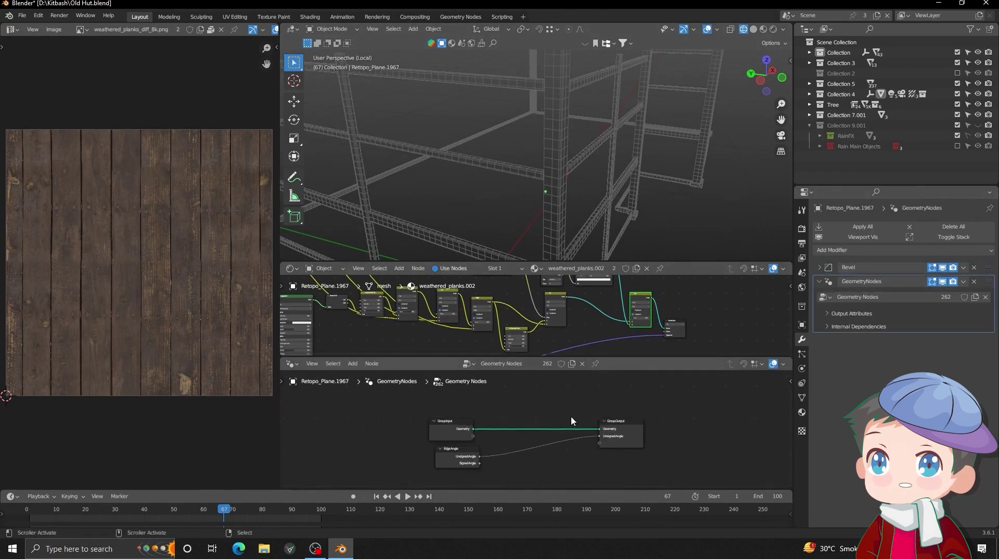
pyautogui.moveTo(530, 444); pyautogui.dragTo(546, 420, button='middle')
pyautogui.scroll(3, 546, 420)
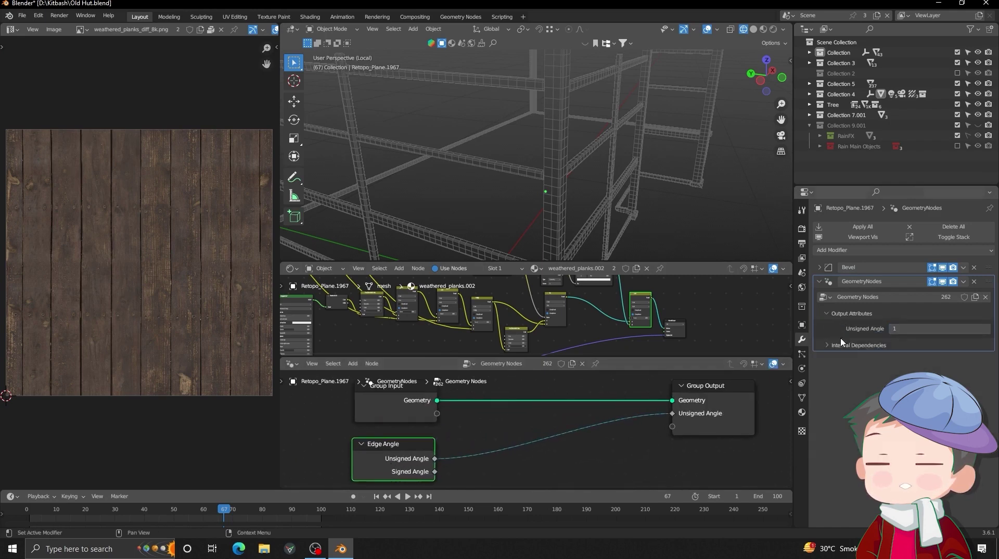
# - Preview the Color Ramp fed by the Attribute node on the beam frame in rendered shading
pyautogui.scroll(3, 624, 326)
pyautogui.moveTo(623, 321); pyautogui.dragTo(571, 314, button='middle')
pyautogui.scroll(3, 571, 314)
pyautogui.keyDown('ctrl'); pyautogui.keyDown('shift'); pyautogui.click(577, 295); pyautogui.keyUp('shift'); pyautogui.keyUp('ctrl')
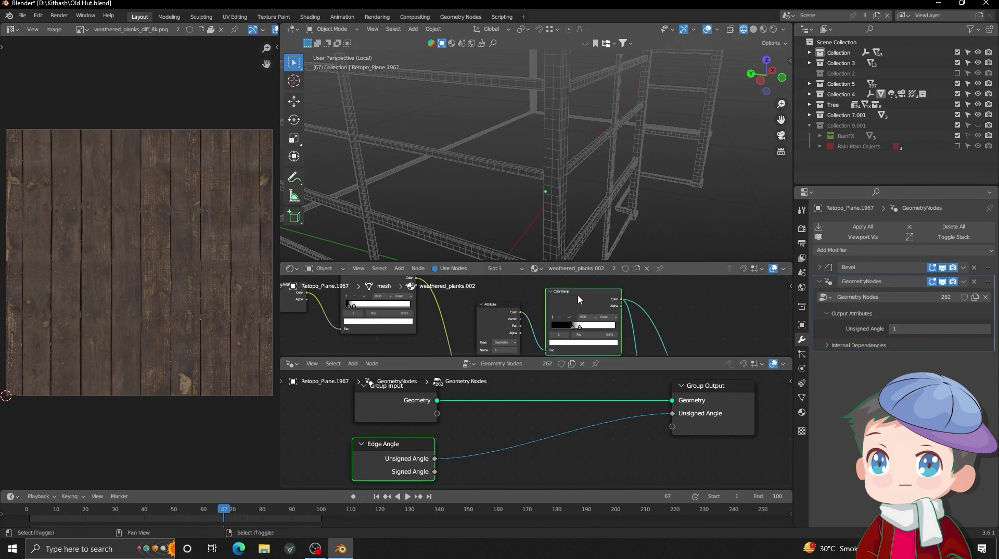
pyautogui.press('z')
pyautogui.click(571, 153)
pyautogui.moveTo(577, 153); pyautogui.dragTo(570, 143, button='middle')
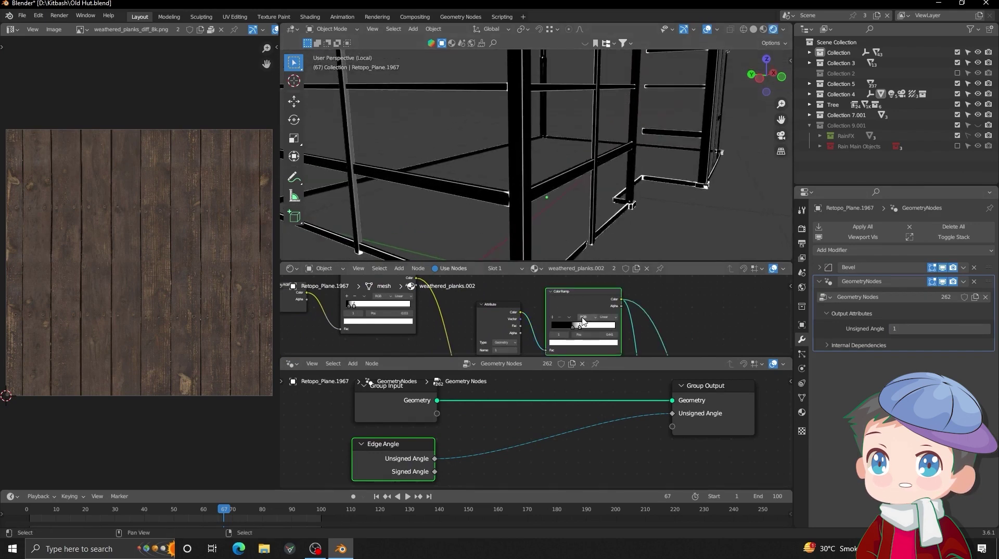
# - Preview the last mix node before the Material Output on the beam frame
pyautogui.scroll(-3, 582, 318)
pyautogui.moveTo(582, 319); pyautogui.dragTo(554, 245, button='middle')
pyautogui.click(623, 281)
pyautogui.scroll(3, 492, 135)
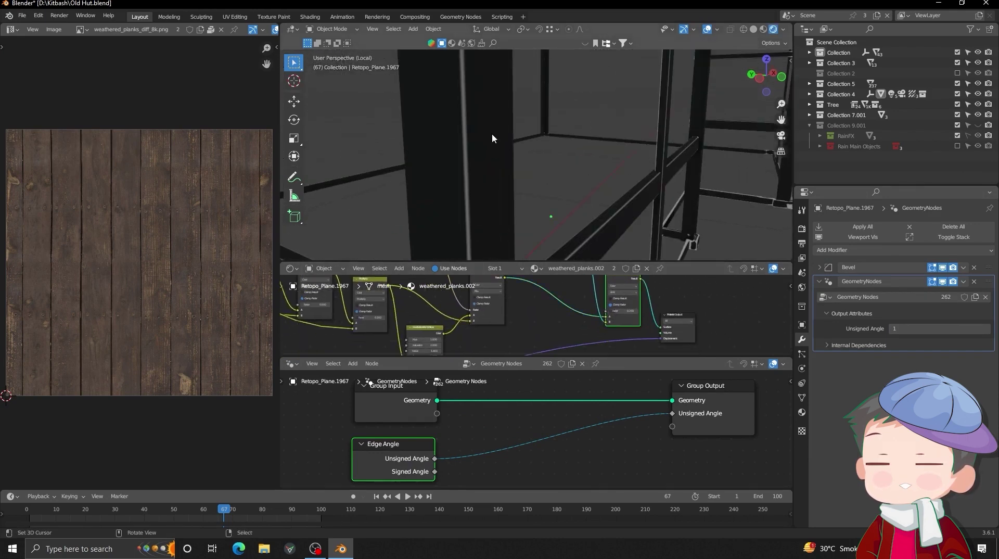
# - Return to the full scene and toggle muting of the last mix node to compare the beams with and without the edge mask
pyautogui.click(493, 174)
pyautogui.scroll(2, 554, 145)
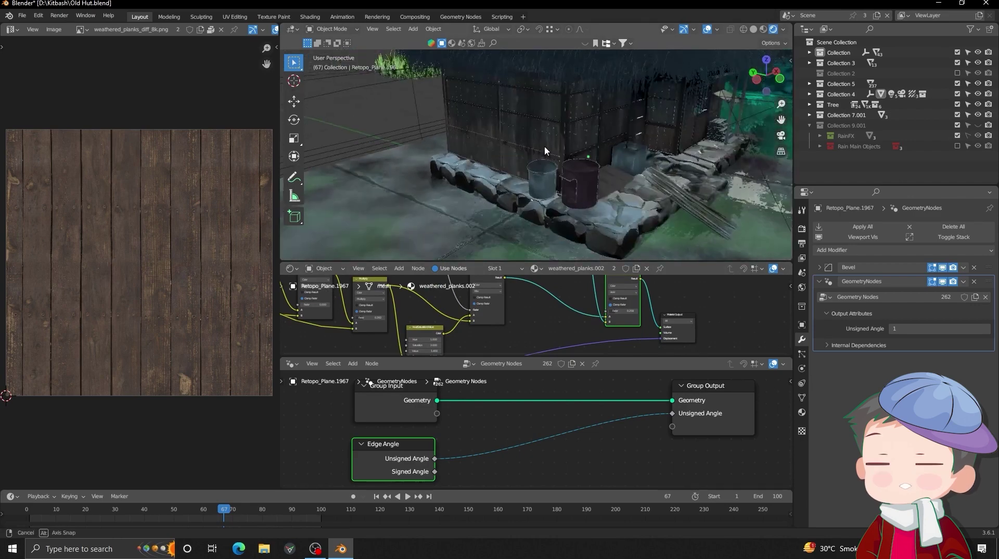
pyautogui.scroll(6, 562, 143)
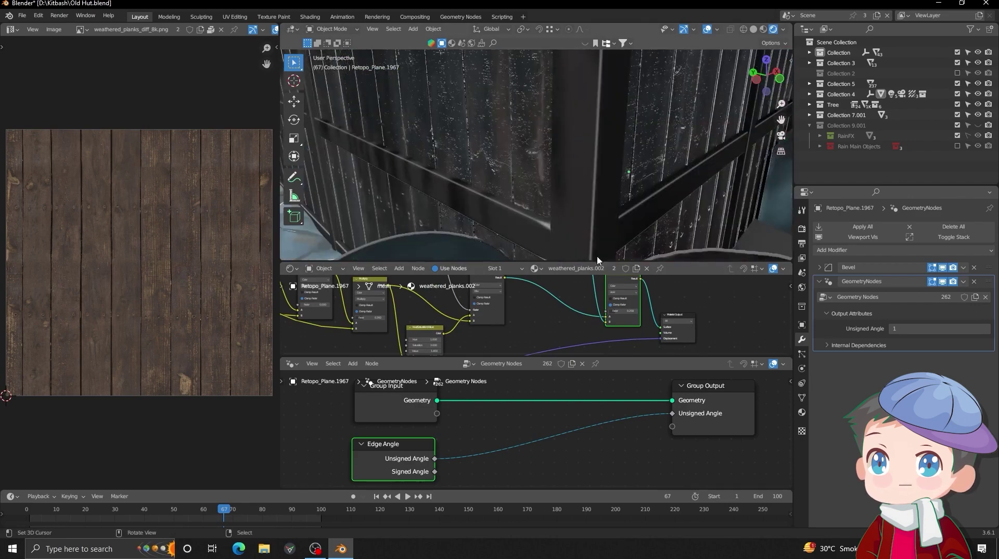
pyautogui.moveTo(608, 305); pyautogui.dragTo(581, 325, button='middle')
pyautogui.press('m')
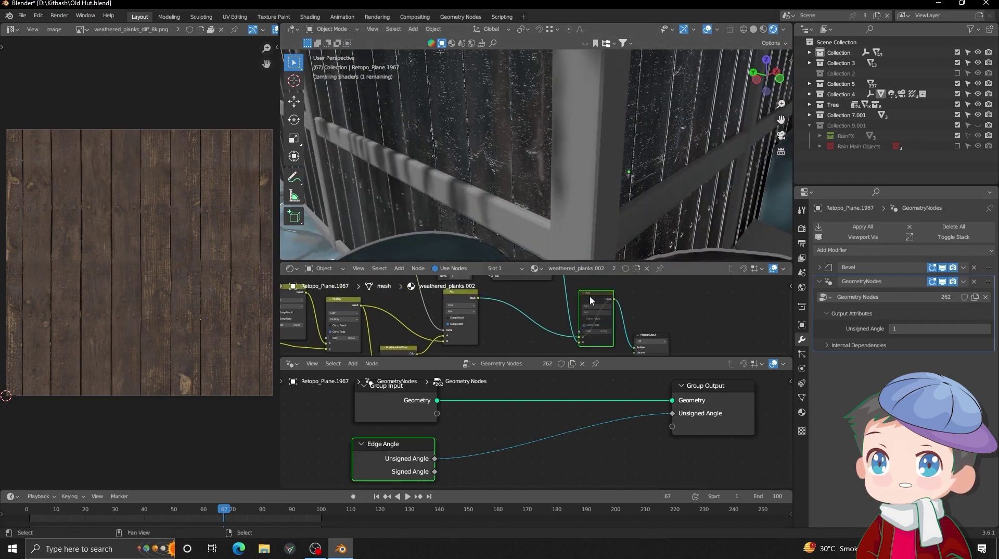
pyautogui.press('m')
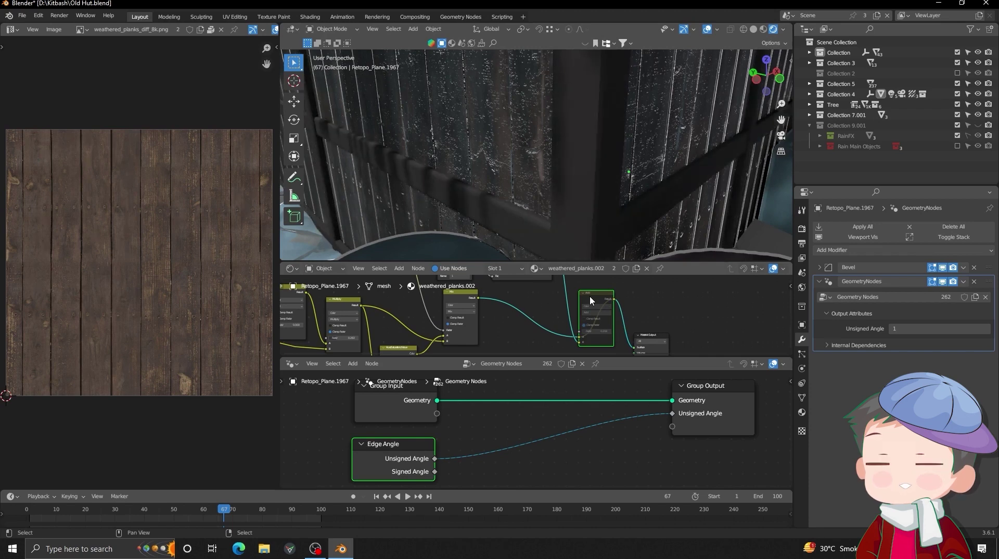
pyautogui.press('m')
pyautogui.press('m')
pyautogui.press('m')
# - Select a foundation rock beside the buckets and isolate it in local view
pyautogui.scroll(-6, 576, 179)
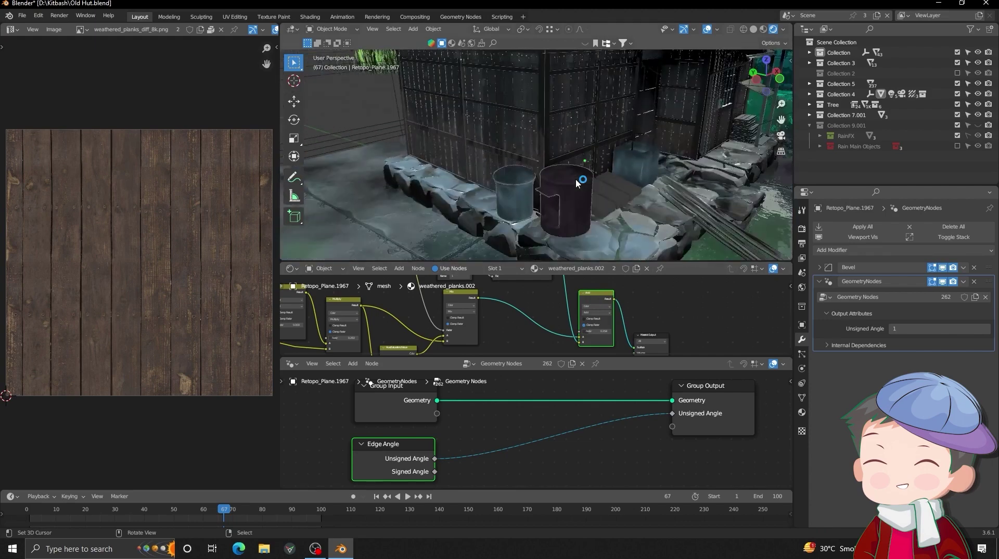
pyautogui.scroll(3, 567, 160)
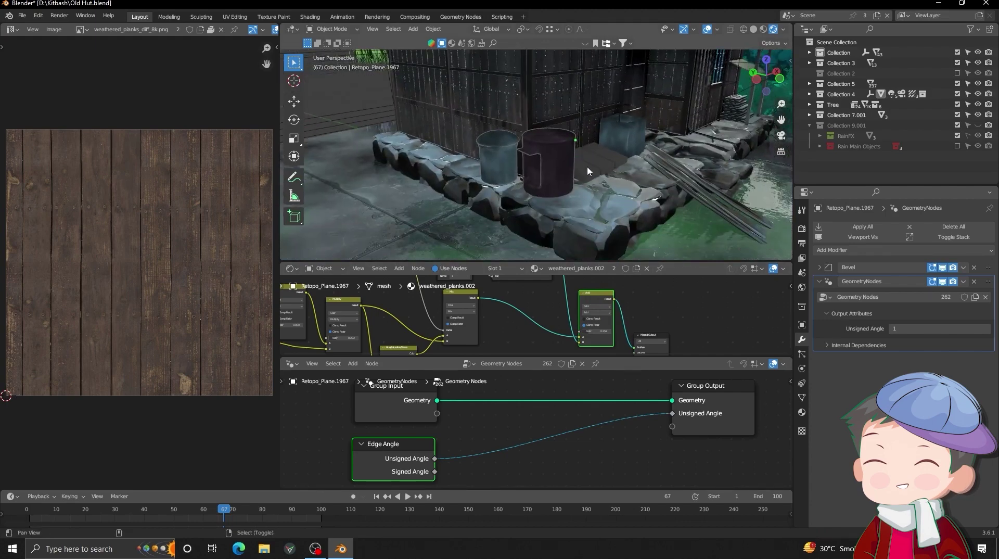
pyautogui.keyDown('shift'); pyautogui.moveTo(587, 167); pyautogui.dragTo(582, 160, button='middle'); pyautogui.keyUp('shift')
pyautogui.click(581, 160)
pyautogui.press('KP_Divide')
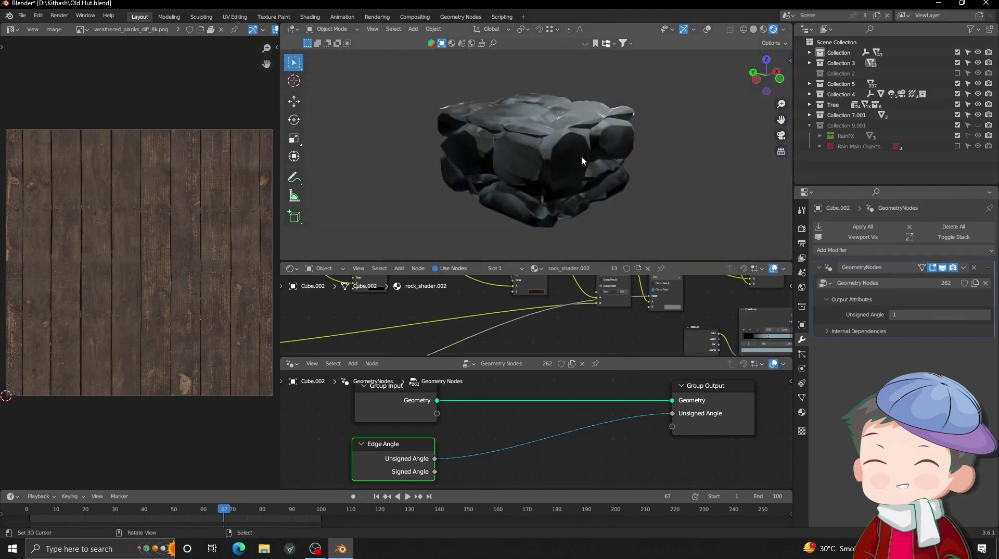
# - Enlarge the shader editor to show the whole rock_shader.002 node tree, and view the rock from above
pyautogui.scroll(-1, 569, 316)
pyautogui.moveTo(536, 355); pyautogui.dragTo(531, 474)
pyautogui.scroll(-6, 516, 383)
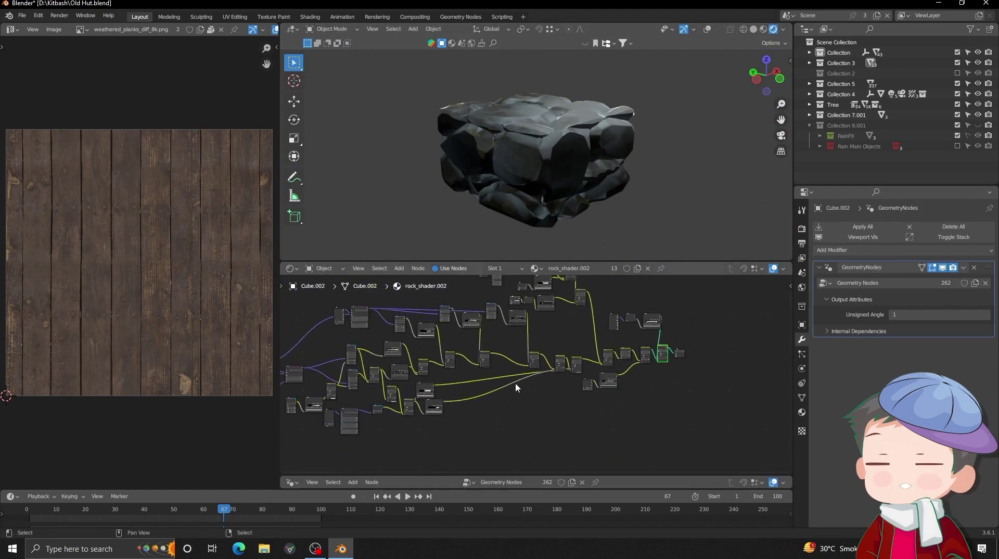
pyautogui.moveTo(577, 210)
pyautogui.keyDown('alt'); pyautogui.mouseDown()
pyautogui.moveTo(574, 229)
pyautogui.moveTo(588, 224)
pyautogui.mouseUp(); pyautogui.keyUp('alt')
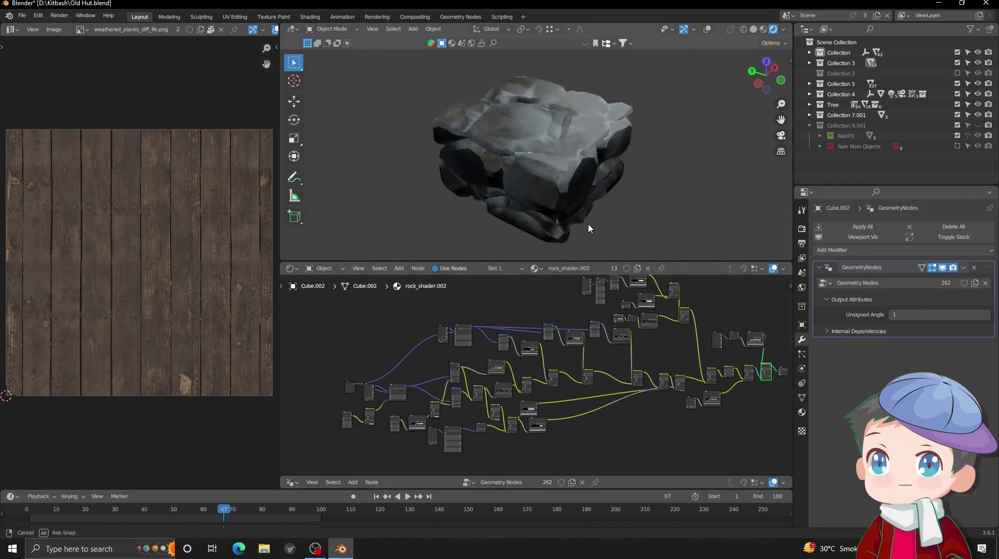
# - Examine the rock_shader.002 node tree from its texture coordinates to the Material Output in a maximised editor, and restore the layout
pyautogui.scroll(4, 535, 380)
pyautogui.hotkey('ctrl', 'alt', 'space')
pyautogui.scroll(-5, 535, 380)
pyautogui.moveTo(443, 325); pyautogui.dragTo(689, 282, button='middle')
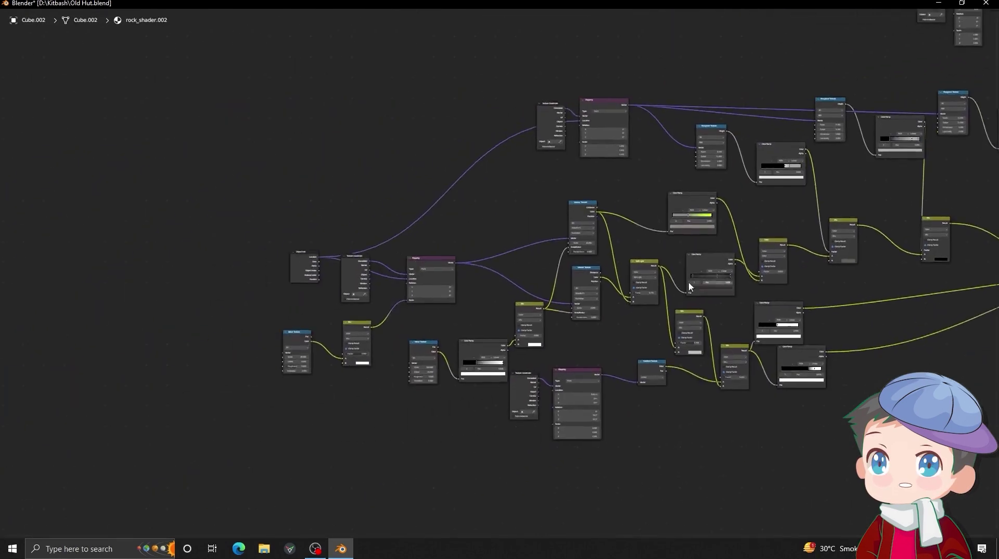
pyautogui.scroll(5, 617, 285)
pyautogui.moveTo(697, 235); pyautogui.dragTo(305, 276, button='middle')
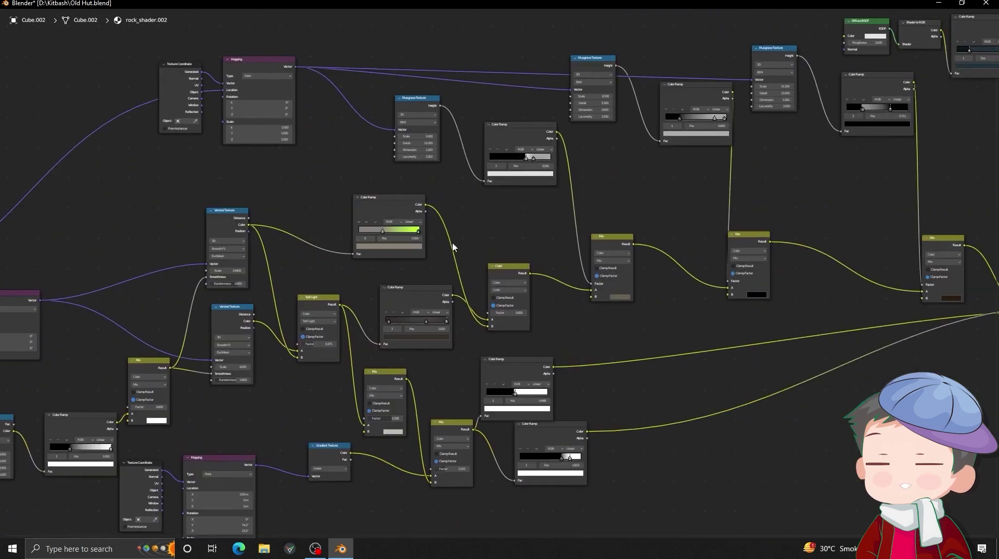
pyautogui.moveTo(507, 233); pyautogui.dragTo(240, 283, button='middle')
pyautogui.moveTo(562, 198); pyautogui.dragTo(337, 261, button='middle')
pyautogui.moveTo(641, 205); pyautogui.dragTo(366, 241, button='middle')
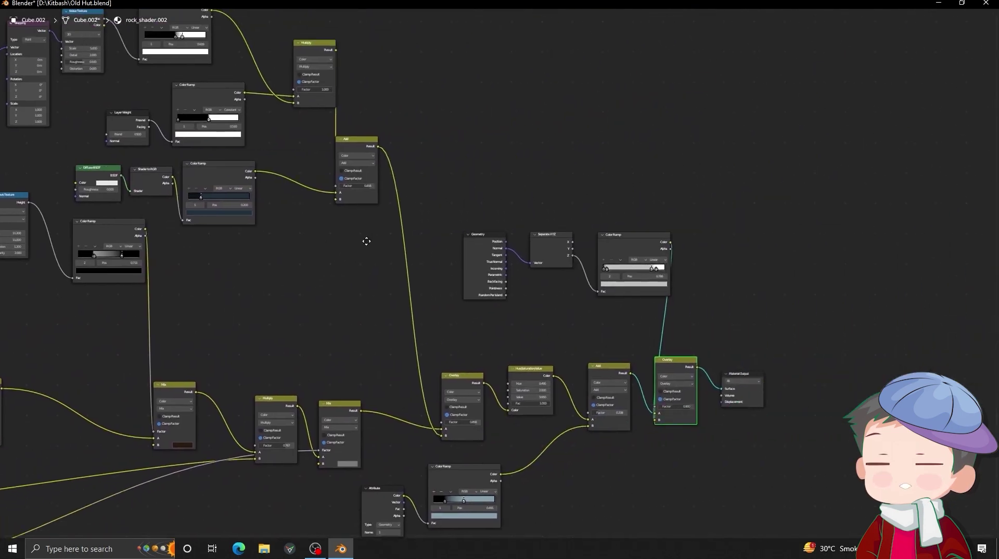
pyautogui.moveTo(481, 281); pyautogui.dragTo(705, 235, button='middle')
pyautogui.scroll(-1, 616, 245)
pyautogui.scroll(-3, 586, 254)
pyautogui.hotkey('ctrl', 'space')
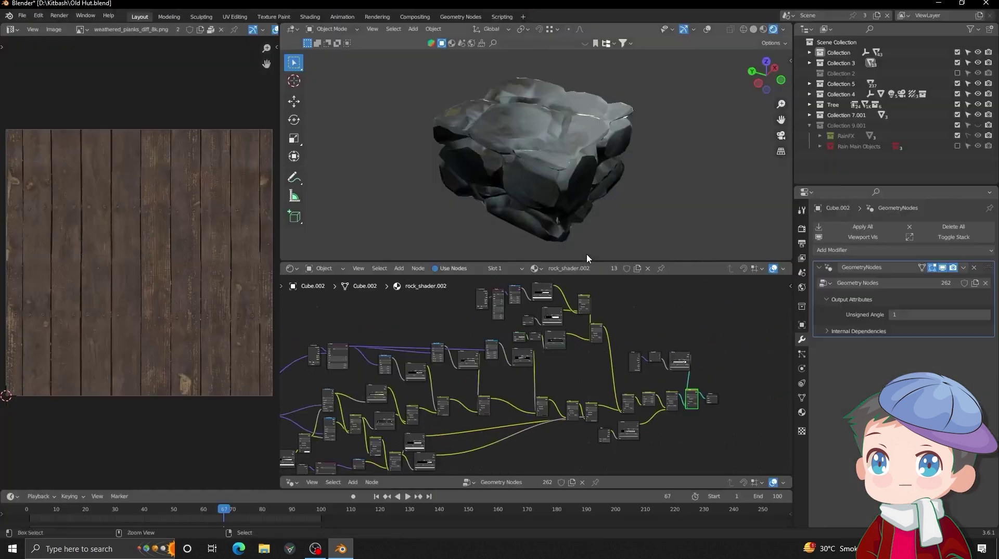
# - Inspect the isolated rock's shading up close, and return to the full scene
pyautogui.scroll(3, 541, 374)
pyautogui.moveTo(547, 172); pyautogui.dragTo(592, 236, button='middle')
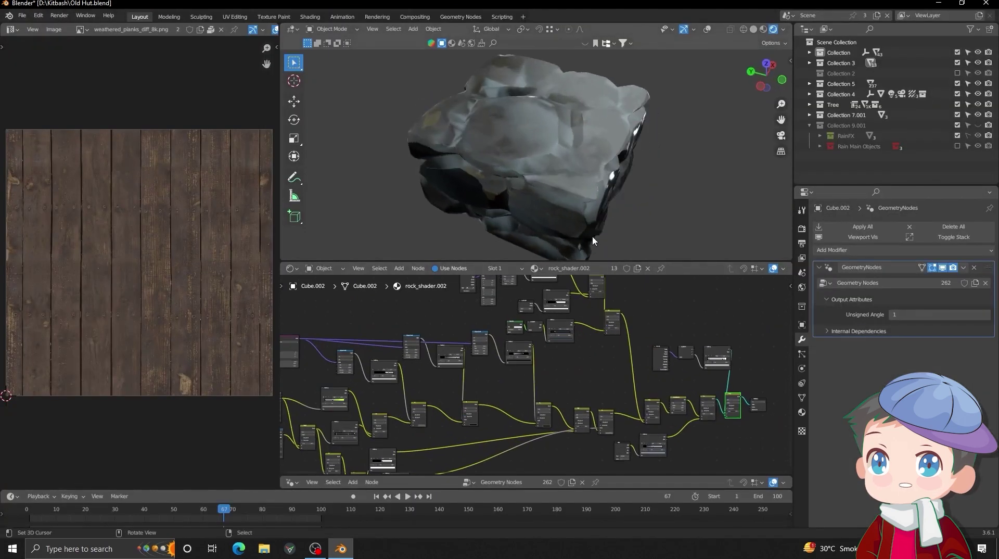
pyautogui.scroll(3, 590, 228)
pyautogui.press('q')
pyautogui.click(589, 221)
pyautogui.moveTo(670, 180); pyautogui.dragTo(601, 176, button='middle')
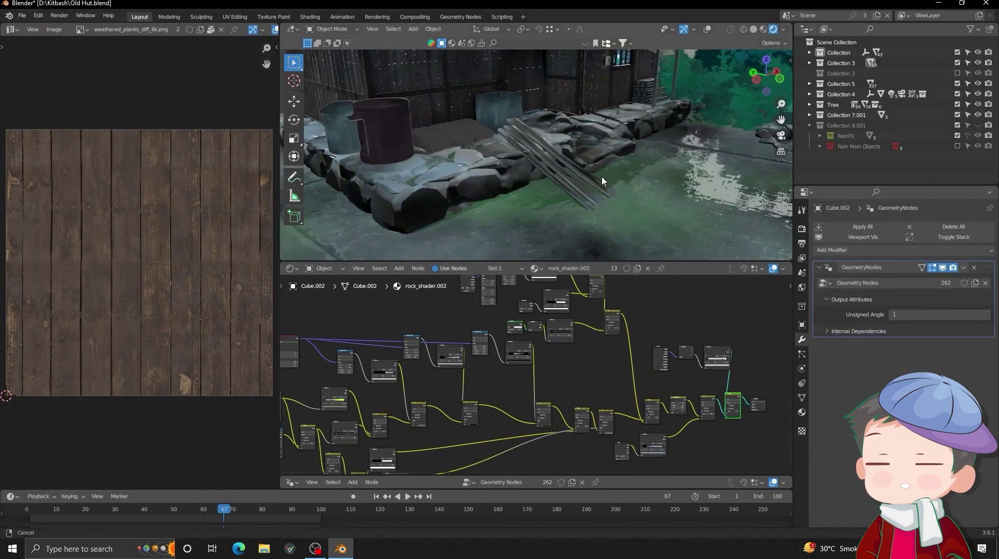
# - Select one of the leaning planks and show its slot 1 material, rock_shader.002
pyautogui.scroll(5, 601, 176)
pyautogui.click(467, 172)
pyautogui.press('KP_Decimal')
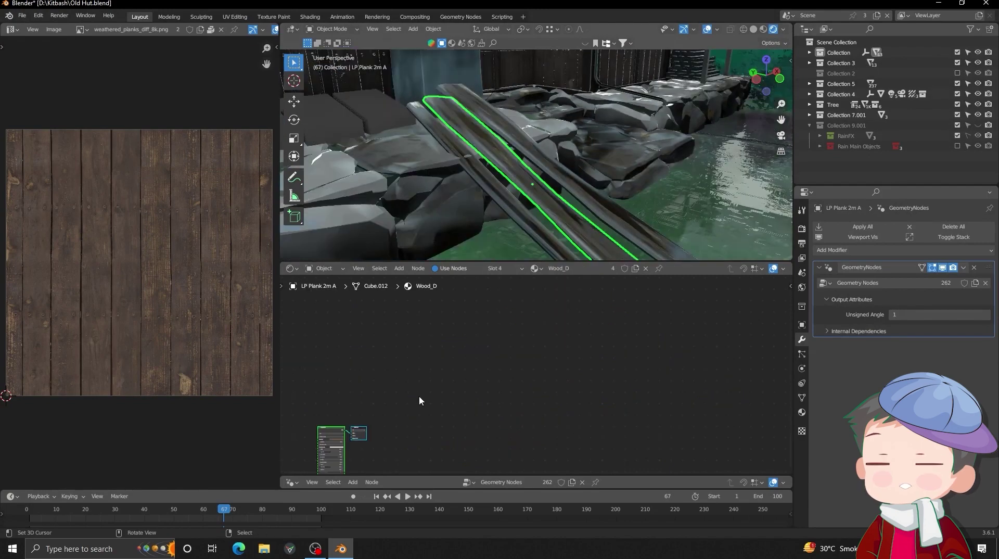
pyautogui.click(502, 292)
pyautogui.scroll(-2, 610, 370)
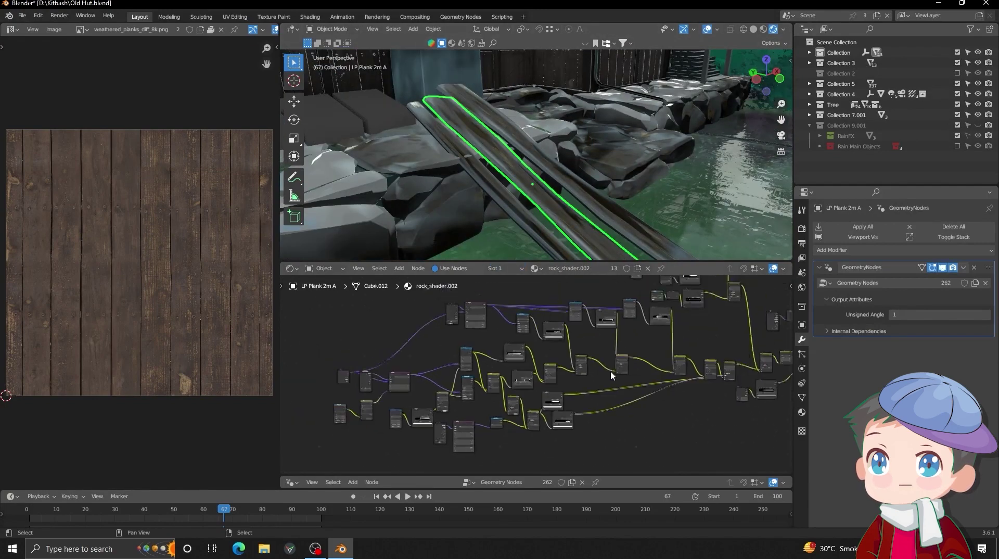
# - Clear the selection and select the sheet above the stacked planks to show its Used Metal material
pyautogui.hotkey('alt', 'a')
pyautogui.moveTo(559, 170); pyautogui.dragTo(581, 128, button='middle')
pyautogui.scroll(-4, 560, 196)
pyautogui.scroll(3, 624, 114)
pyautogui.scroll(4, 580, 128)
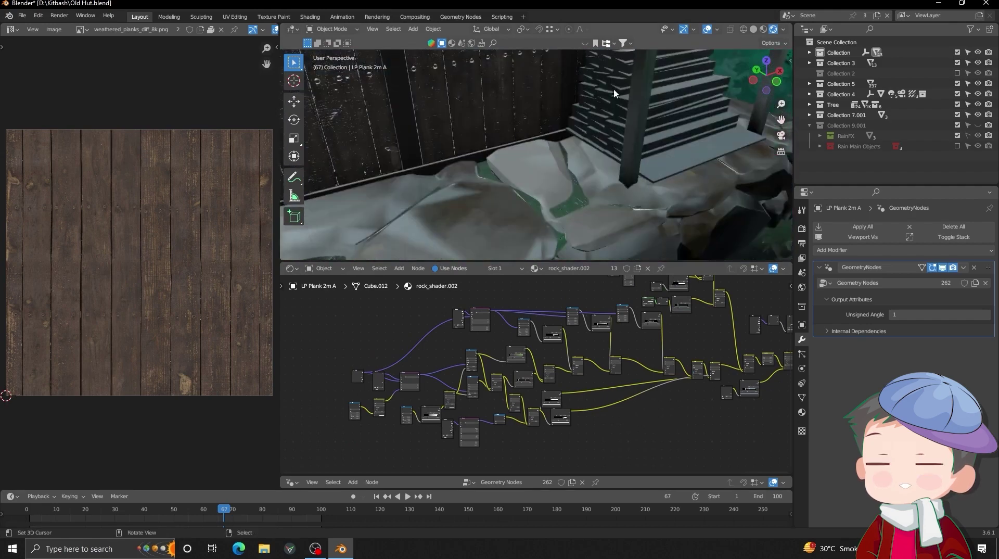
pyautogui.keyDown('shift'); pyautogui.moveTo(613, 92); pyautogui.dragTo(589, 145, button='middle'); pyautogui.keyUp('shift')
pyautogui.scroll(-1, 578, 114)
pyautogui.moveTo(578, 111); pyautogui.dragTo(578, 98, button='middle')
pyautogui.click(578, 99)
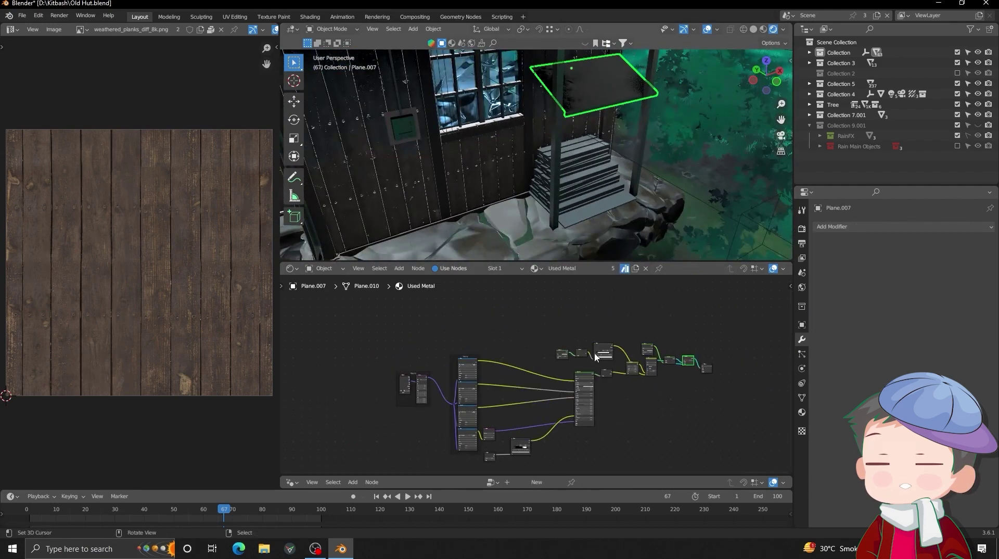
# - Clear the selection and select the barred window's pane to show its slot 2 material, Material.006
pyautogui.moveTo(580, 342); pyautogui.dragTo(565, 320, button='middle')
pyautogui.scroll(-6, 582, 160)
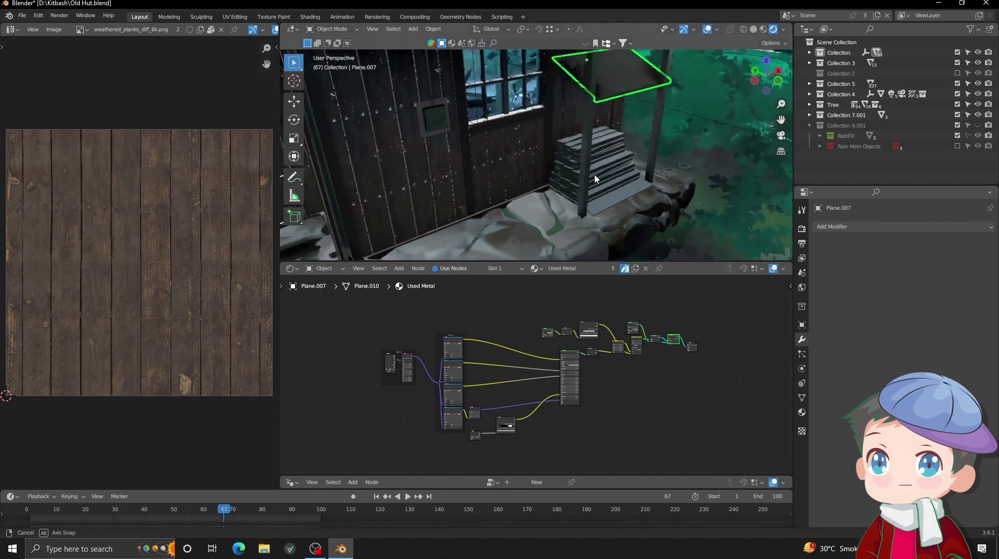
pyautogui.hotkey('alt', 'a')
pyautogui.moveTo(581, 157); pyautogui.dragTo(557, 135, button='middle')
pyautogui.scroll(5, 578, 144)
pyautogui.scroll(3, 556, 135)
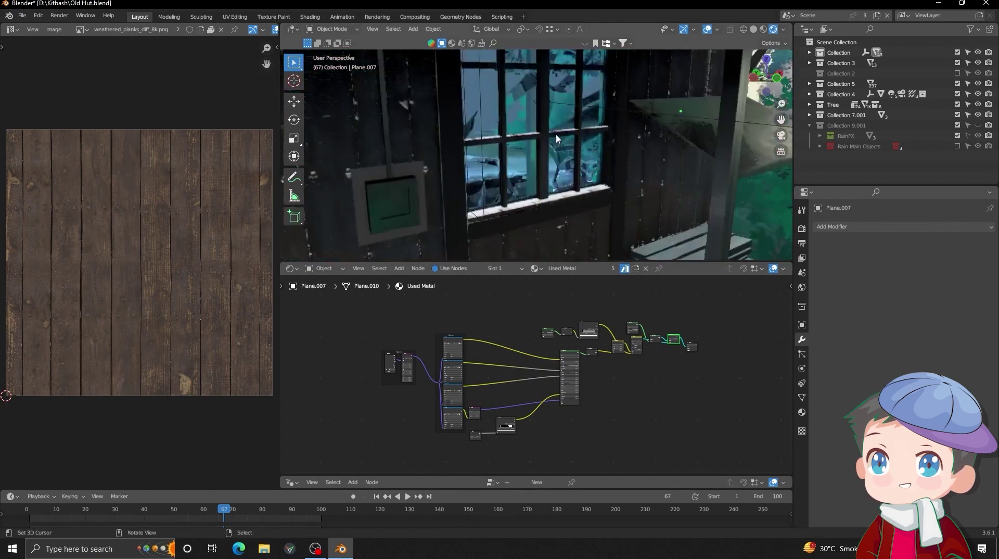
pyautogui.click(525, 110)
pyautogui.scroll(6, 575, 333)
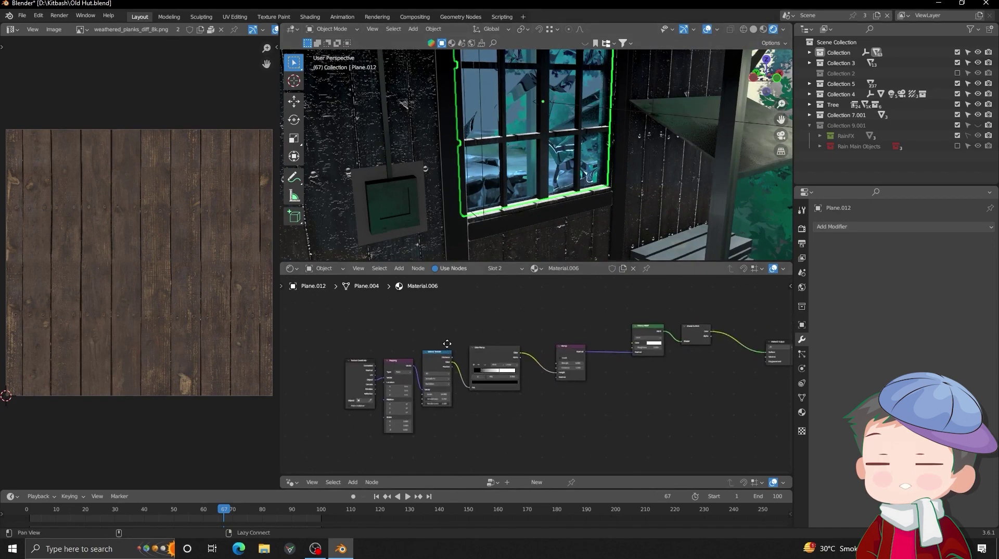
# - Move the Glossy BSDF node between the Bump and Shader to RGB nodes in Material.006
pyautogui.moveTo(471, 348); pyautogui.dragTo(307, 388, button='middle')
pyautogui.scroll(4, 551, 368)
pyautogui.moveTo(522, 355); pyautogui.dragTo(544, 358)
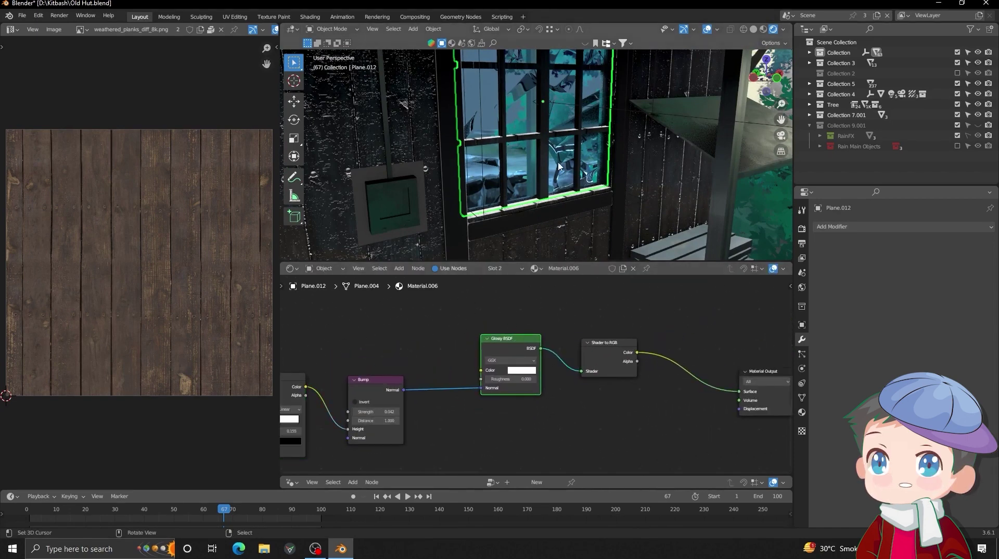
pyautogui.scroll(-3, 559, 165)
# - Select the reflection plane covering the window and try to move it
pyautogui.click(568, 134)
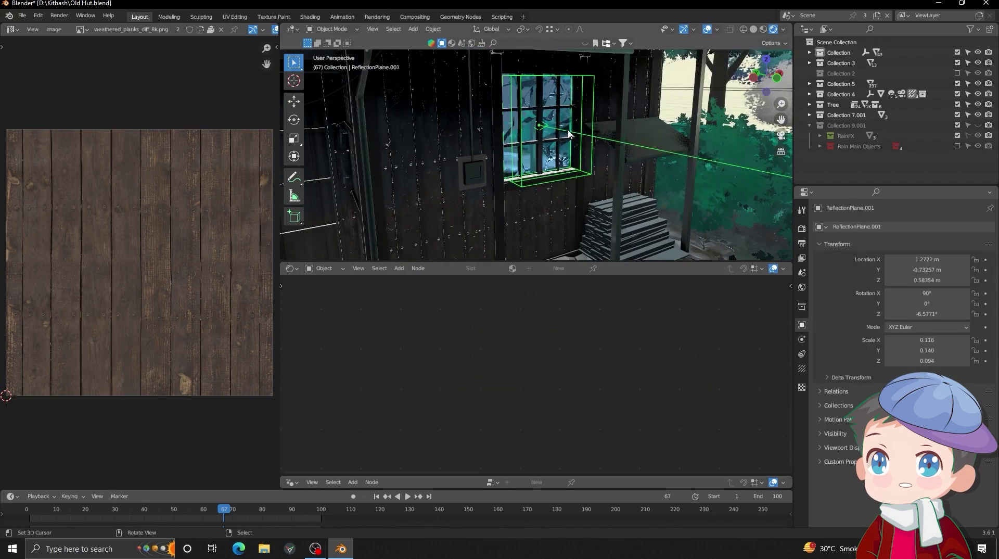
pyautogui.press('g')
pyautogui.rightClick(601, 126)
# - Select the dark metal container standing on the stone ledge at the hut's corner
pyautogui.scroll(-5, 554, 158)
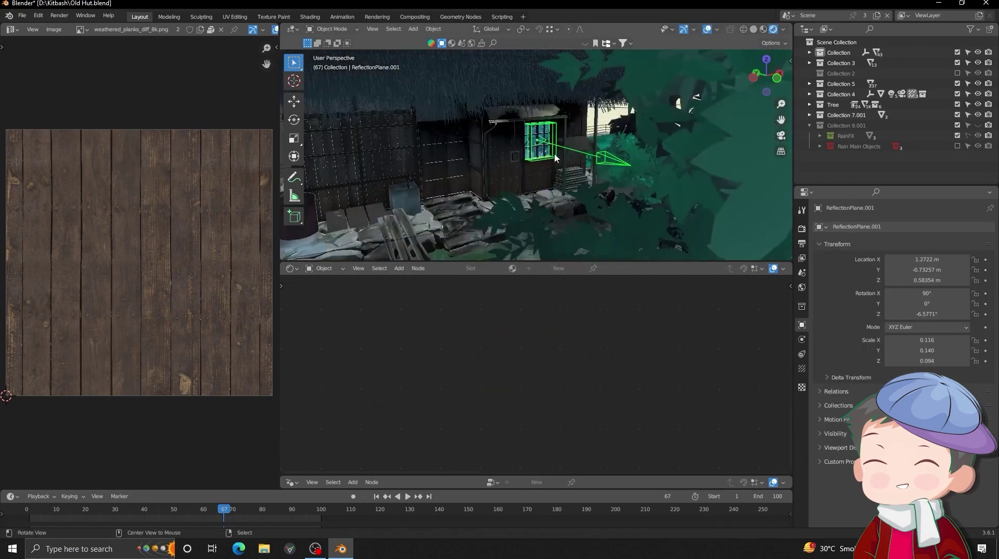
pyautogui.moveTo(555, 157); pyautogui.dragTo(588, 154, button='middle')
pyautogui.keyDown('shift'); pyautogui.moveTo(569, 221); pyautogui.dragTo(580, 167, button='middle'); pyautogui.keyUp('shift')
pyautogui.scroll(3, 580, 167)
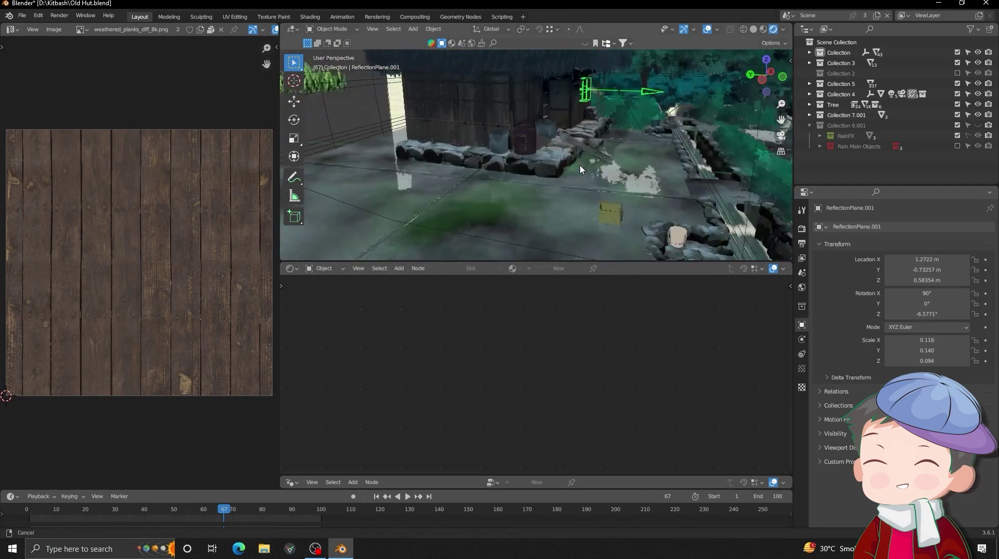
pyautogui.scroll(-2, 586, 173)
pyautogui.scroll(2, 554, 145)
pyautogui.click(555, 146)
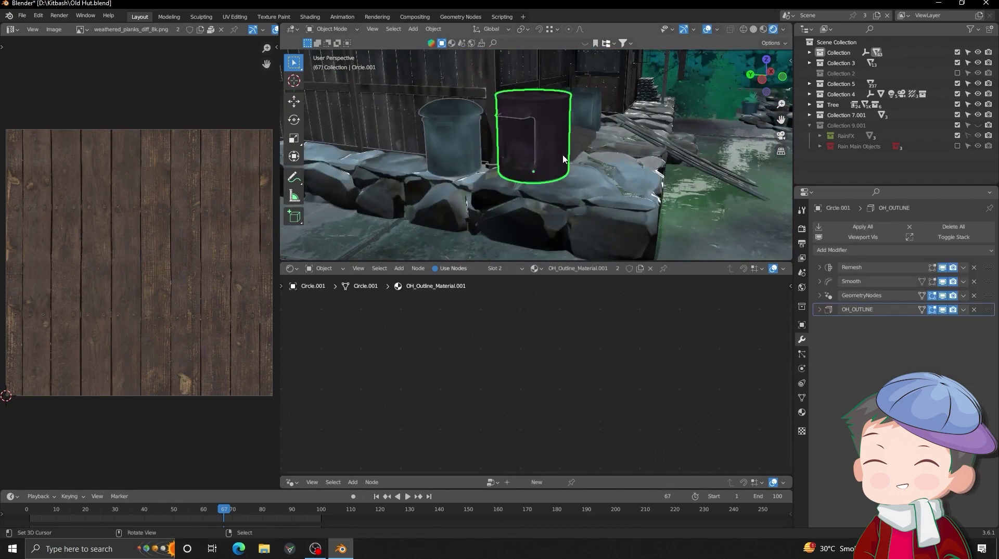
# - Display the dark container's slot 1 material, Material.008
pyautogui.scroll(3, 582, 170)
pyautogui.scroll(-2, 563, 166)
pyautogui.moveTo(563, 166); pyautogui.dragTo(550, 328, button='middle')
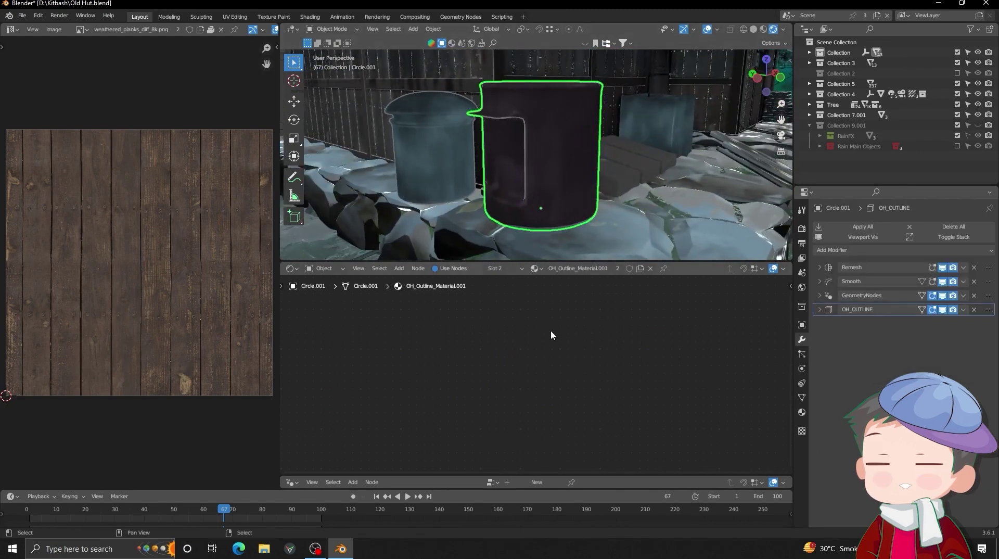
pyautogui.press('Home')
pyautogui.click(502, 268)
pyautogui.click(500, 294)
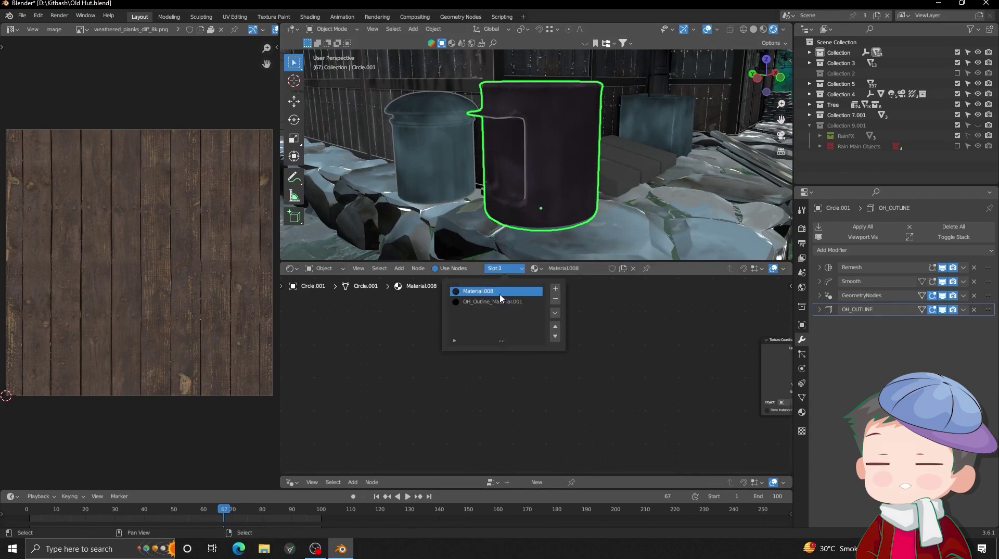
# - Examine Material.008's noise, Voronoi, attribute and overlay nodes in a maximised editor, and restore the layout
pyautogui.keyDown('alt'); pyautogui.moveTo(653, 374); pyautogui.dragTo(284, 409); pyautogui.keyUp('alt')
pyautogui.scroll(-3, 630, 340)
pyautogui.keyDown('alt'); pyautogui.moveTo(630, 339); pyautogui.dragTo(468, 393); pyautogui.keyUp('alt')
pyautogui.scroll(-4, 585, 374)
pyautogui.scroll(-4, 584, 373)
pyautogui.moveTo(618, 350); pyautogui.dragTo(598, 379, button='middle')
pyautogui.click(598, 379)
pyautogui.scroll(4, 598, 380)
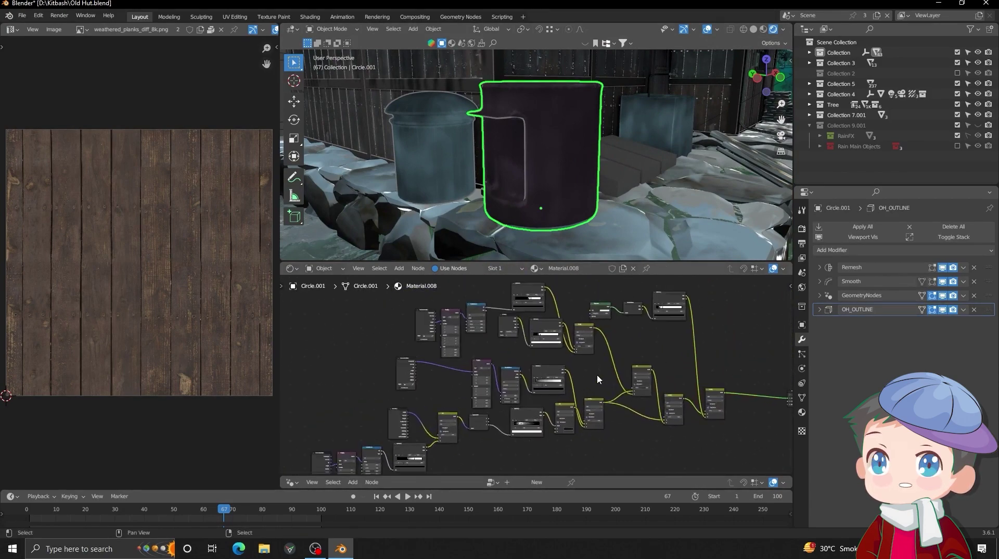
pyautogui.hotkey('ctrl', 'alt', 'space')
pyautogui.moveTo(489, 374); pyautogui.dragTo(386, 349, button='middle')
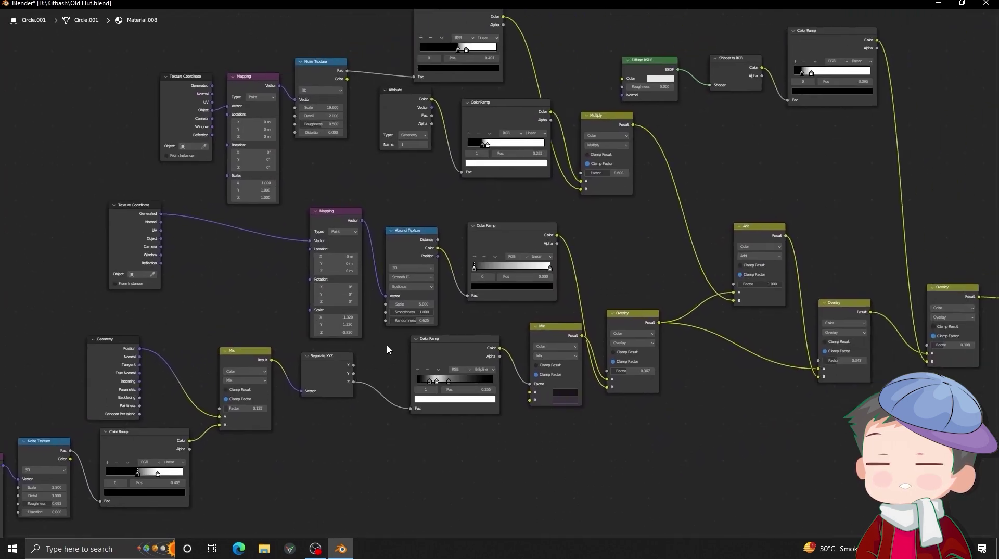
pyautogui.scroll(-4, 386, 344)
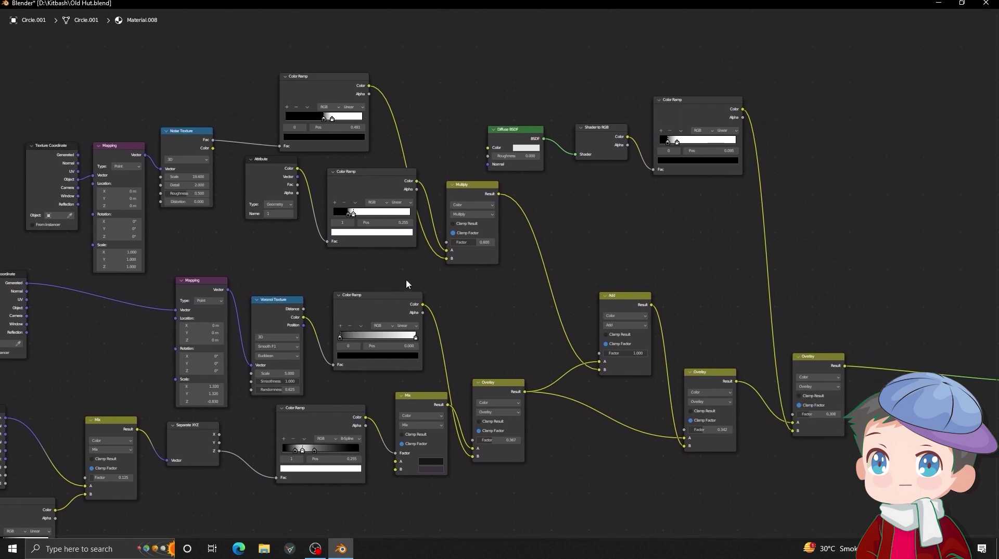
pyautogui.moveTo(476, 257); pyautogui.dragTo(566, 215, button='middle')
pyautogui.hotkey('ctrl', 'alt', 'space')
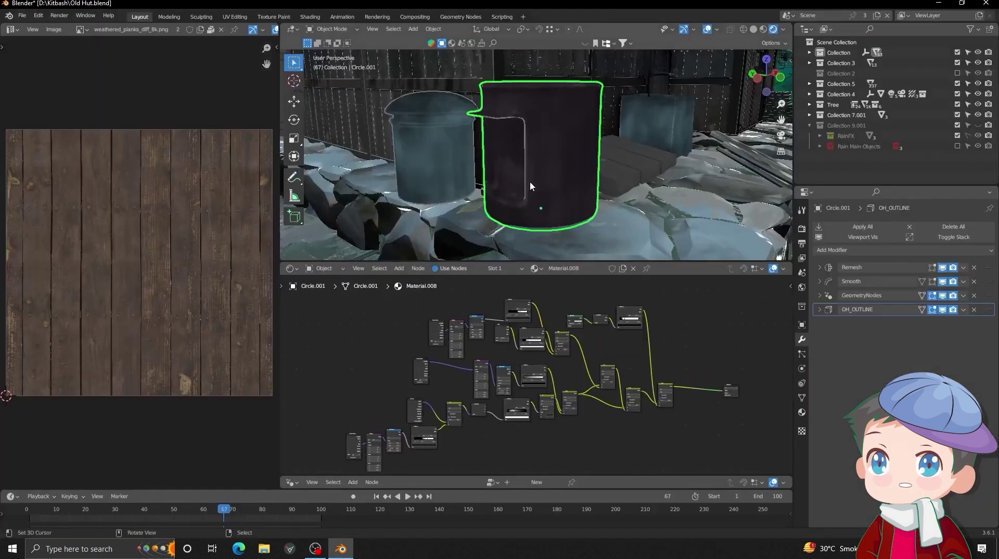
# - Inspect the dark container's rim and edge highlights up close from several angles
pyautogui.moveTo(529, 180); pyautogui.dragTo(620, 125, button='middle')
pyautogui.scroll(3, 563, 176)
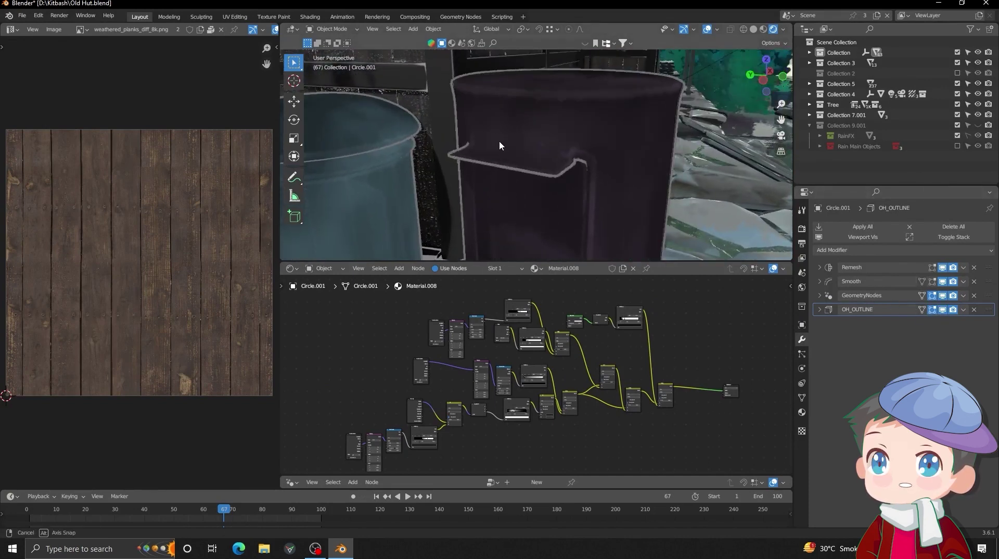
pyautogui.moveTo(498, 140); pyautogui.dragTo(591, 149, button='middle')
pyautogui.scroll(-2, 591, 149)
pyautogui.moveTo(510, 148); pyautogui.dragTo(471, 98, button='middle')
pyautogui.scroll(-3, 500, 141)
pyautogui.scroll(-3, 529, 134)
# - Select the concrete ground plane to show its Concrete Tiles material, and inspect the mossy surface
pyautogui.rightClick(583, 172)
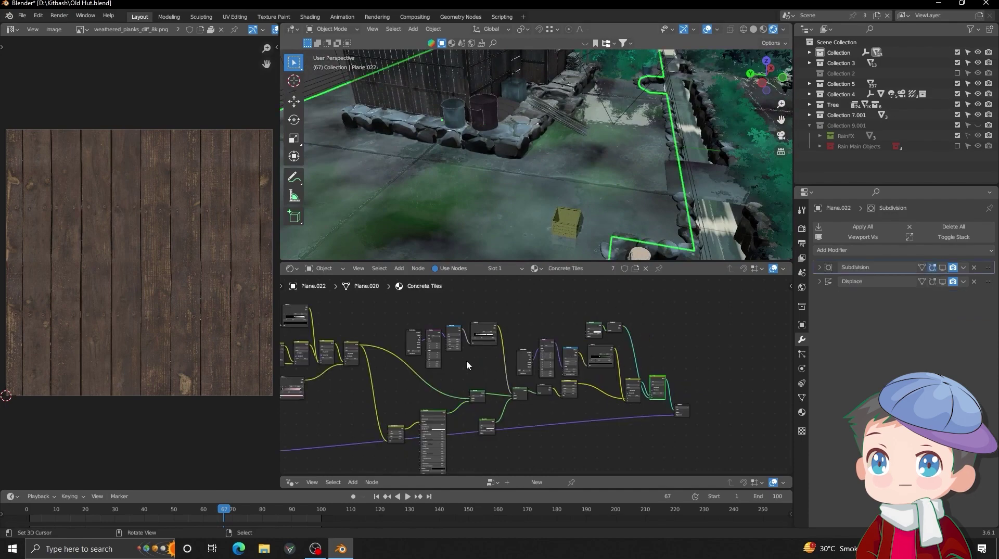
pyautogui.scroll(-3, 466, 362)
pyautogui.keyDown('alt'); pyautogui.moveTo(368, 372); pyautogui.dragTo(556, 364); pyautogui.keyUp('alt')
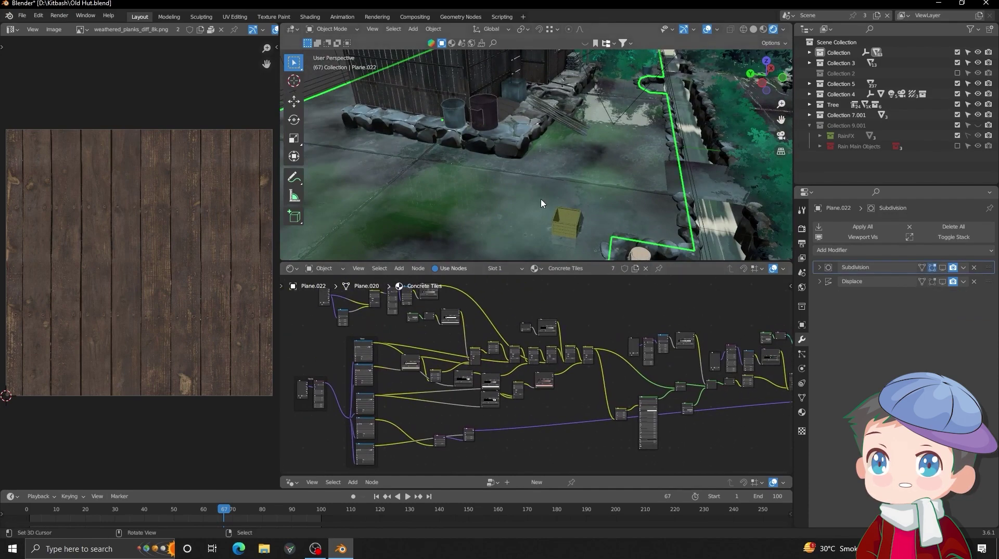
pyautogui.scroll(-4, 544, 202)
pyautogui.keyDown('alt'); pyautogui.moveTo(548, 203); pyautogui.dragTo(582, 167); pyautogui.keyUp('alt')
pyautogui.scroll(4, 582, 167)
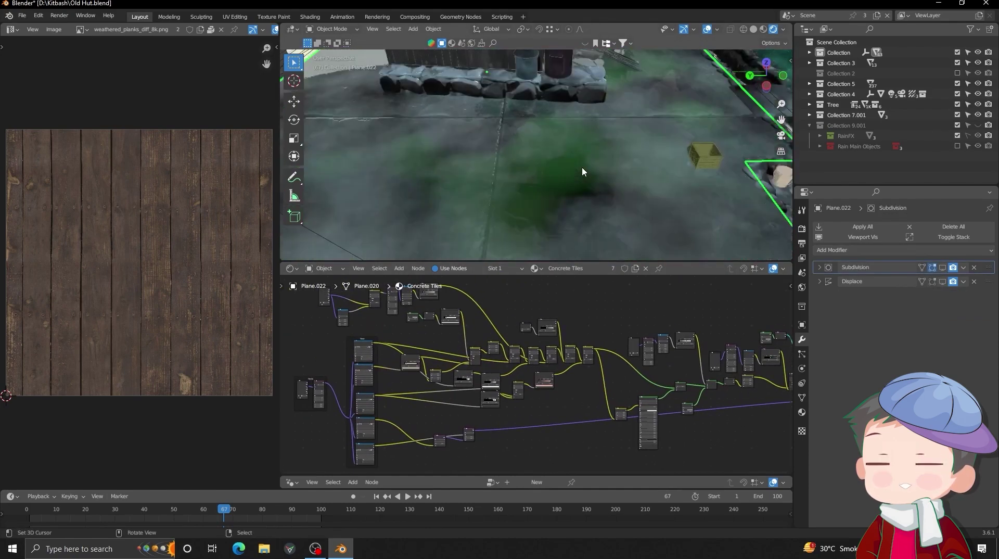
pyautogui.scroll(-1, 584, 356)
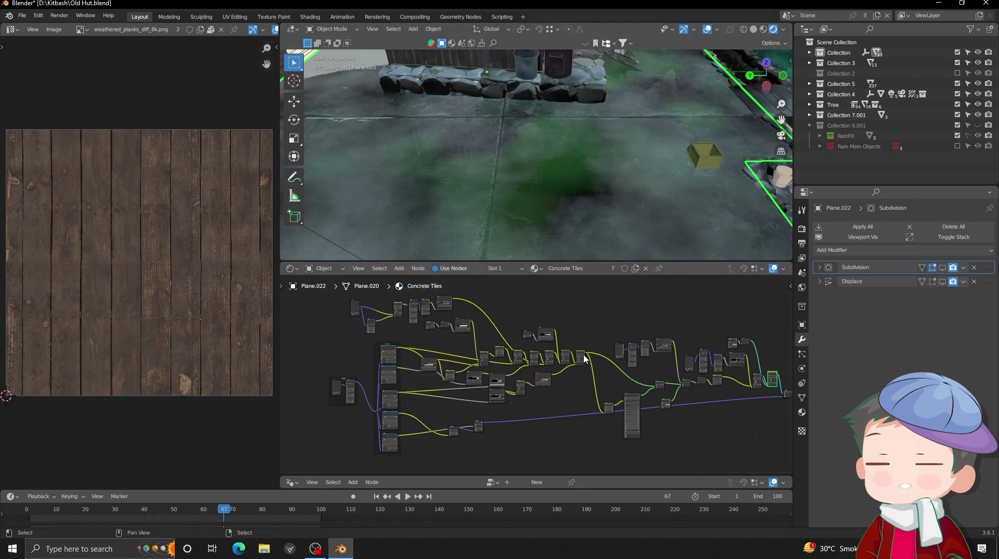
# - Examine the Concrete Tiles node tree from the image textures to the Material Output
pyautogui.scroll(-1, 584, 357)
pyautogui.scroll(2, 583, 357)
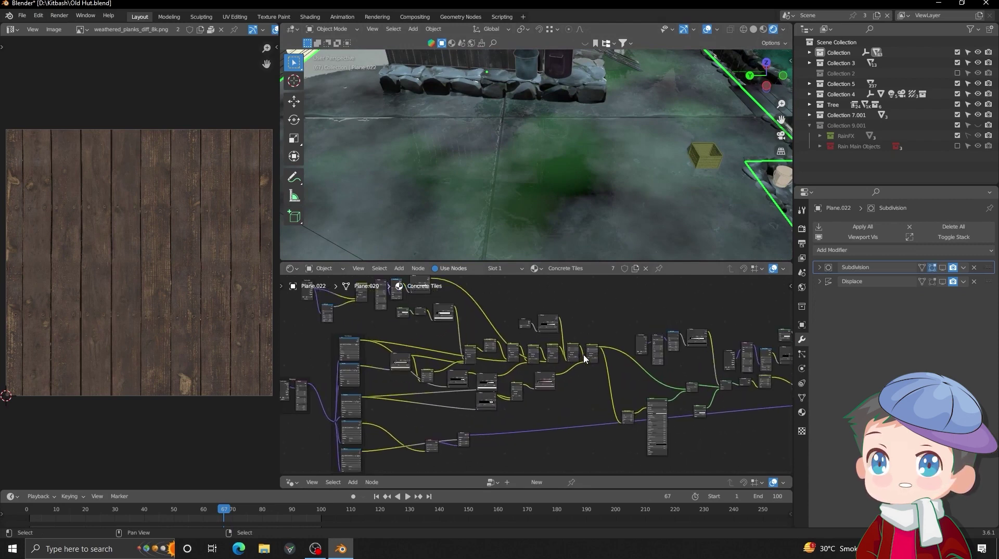
pyautogui.scroll(4, 584, 358)
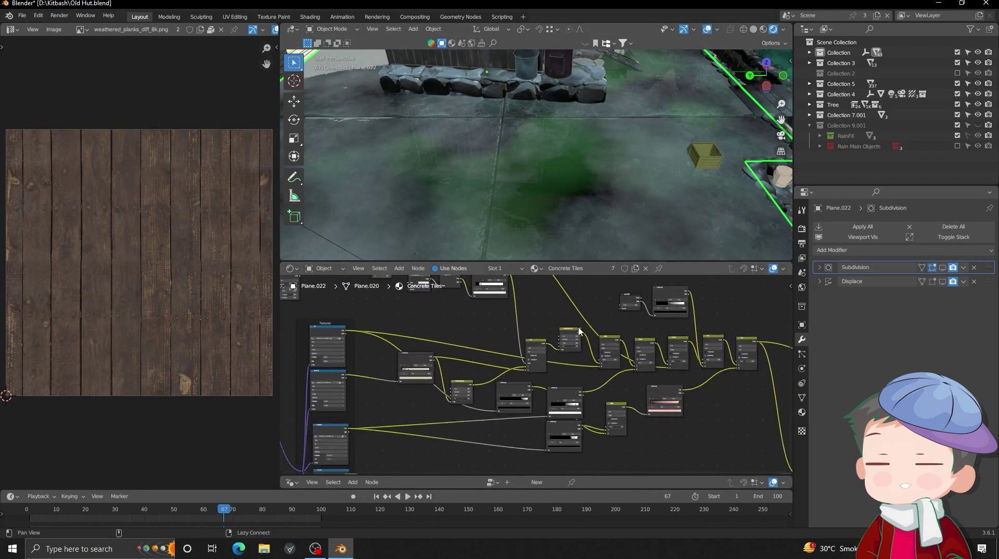
pyautogui.keyDown('alt'); pyautogui.moveTo(578, 331); pyautogui.dragTo(468, 360); pyautogui.keyUp('alt')
pyautogui.keyDown('alt'); pyautogui.moveTo(771, 401); pyautogui.dragTo(555, 347); pyautogui.keyUp('alt')
pyautogui.keyDown('alt'); pyautogui.moveTo(710, 350); pyautogui.dragTo(559, 351); pyautogui.keyUp('alt')
pyautogui.scroll(-3, 559, 351)
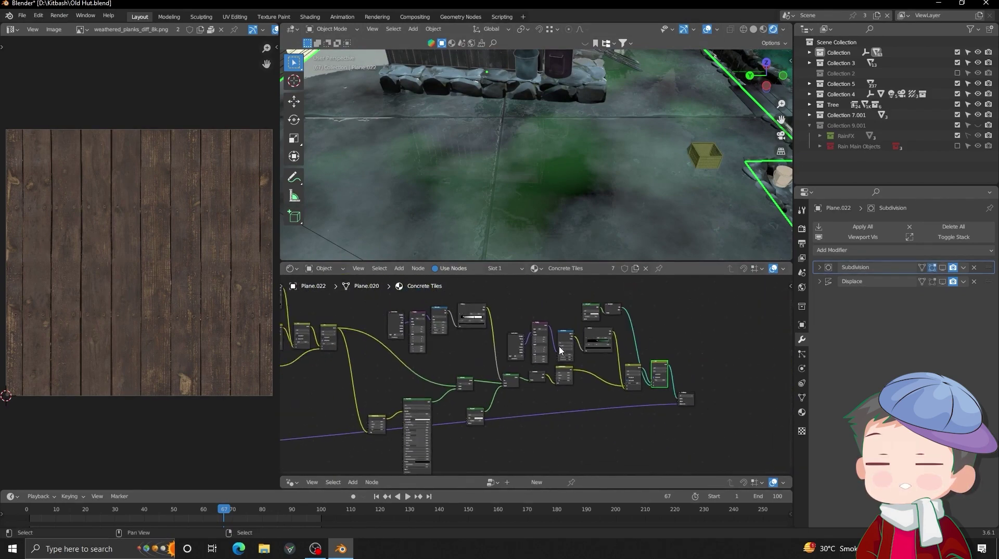
pyautogui.scroll(-2, 559, 350)
pyautogui.keyDown('alt'); pyautogui.moveTo(444, 339); pyautogui.dragTo(639, 336); pyautogui.keyUp('alt')
pyautogui.scroll(-4, 639, 336)
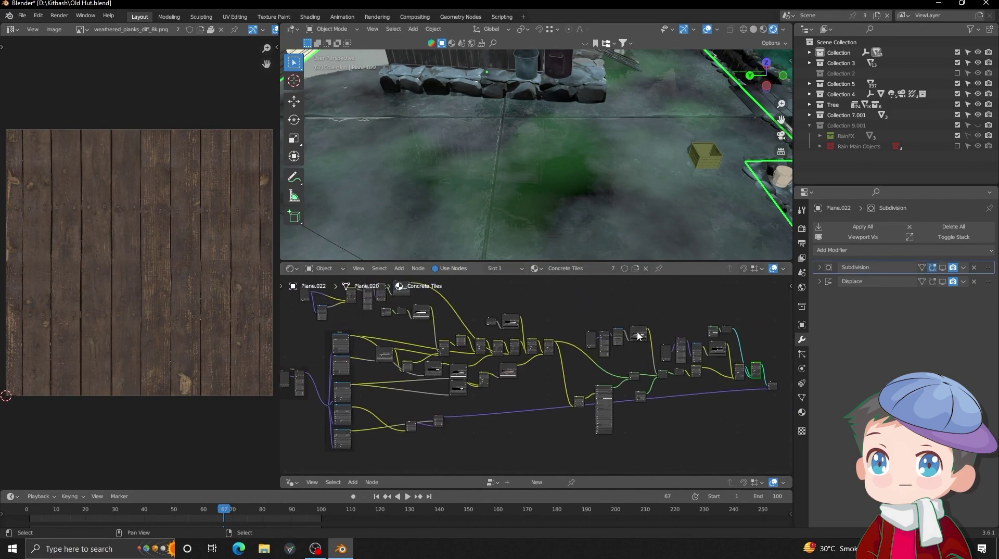
pyautogui.scroll(1, 639, 336)
# - Select a round rock beside the cream bucket to show its rock_shader.001 material, and frame it closely
pyautogui.moveTo(588, 155)
pyautogui.mouseDown(button='middle')
pyautogui.moveTo(550, 126)
pyautogui.moveTo(555, 155)
pyautogui.moveTo(493, 168)
pyautogui.moveTo(592, 158)
pyautogui.mouseUp(button='middle')
pyautogui.scroll(5, 554, 155)
pyautogui.rightClick(483, 136)
pyautogui.press('KP_Decimal')
pyautogui.scroll(4, 594, 164)
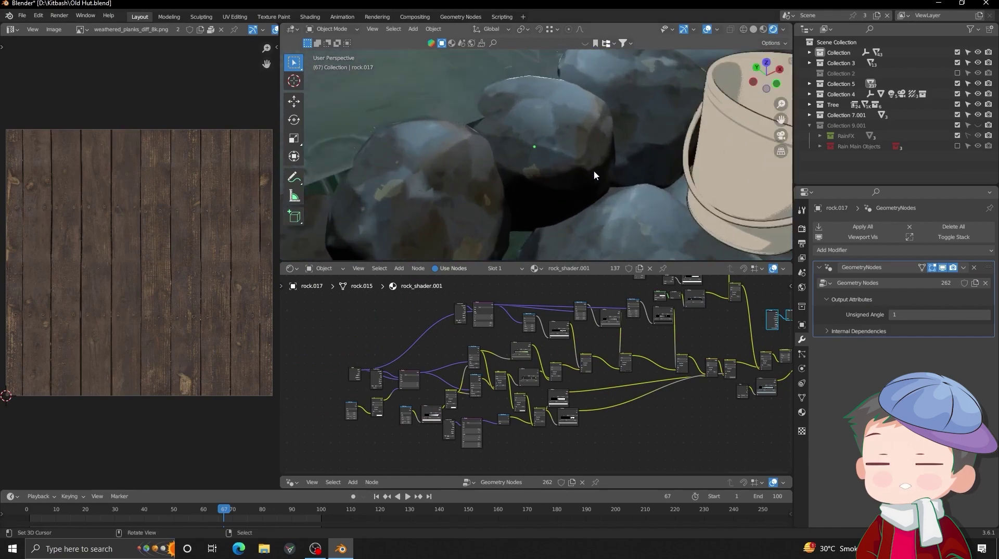
# - Clear the selection and select the blue-and-white basin on the rocks to show its Bucket.001 material
pyautogui.scroll(-6, 573, 157)
pyautogui.click(601, 152)
pyautogui.moveTo(601, 152)
pyautogui.mouseDown(button='middle')
pyautogui.moveTo(653, 136)
pyautogui.moveTo(582, 136)
pyautogui.moveTo(612, 126)
pyautogui.moveTo(598, 93)
pyautogui.mouseUp(button='middle')
pyautogui.scroll(3, 583, 130)
pyautogui.scroll(4, 608, 124)
pyautogui.hotkey('alt', 'a')
pyautogui.scroll(4, 545, 370)
pyautogui.moveTo(577, 168); pyautogui.dragTo(552, 151, button='middle')
pyautogui.scroll(-8, 579, 190)
pyautogui.scroll(5, 571, 165)
pyautogui.click(571, 169)
# - Examine the Bucket.001 nodes and move the constant Color Ramp clear of the Wave Texture
pyautogui.scroll(2, 553, 151)
pyautogui.scroll(3, 452, 389)
pyautogui.moveTo(486, 389); pyautogui.dragTo(725, 350, button='middle')
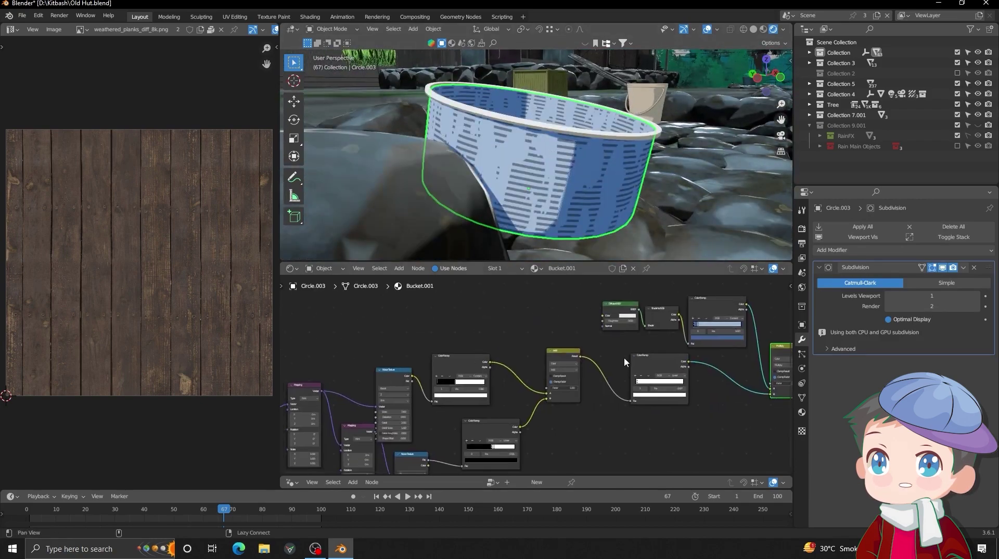
pyautogui.moveTo(391, 378); pyautogui.dragTo(483, 335, button='middle')
pyautogui.scroll(3, 470, 330)
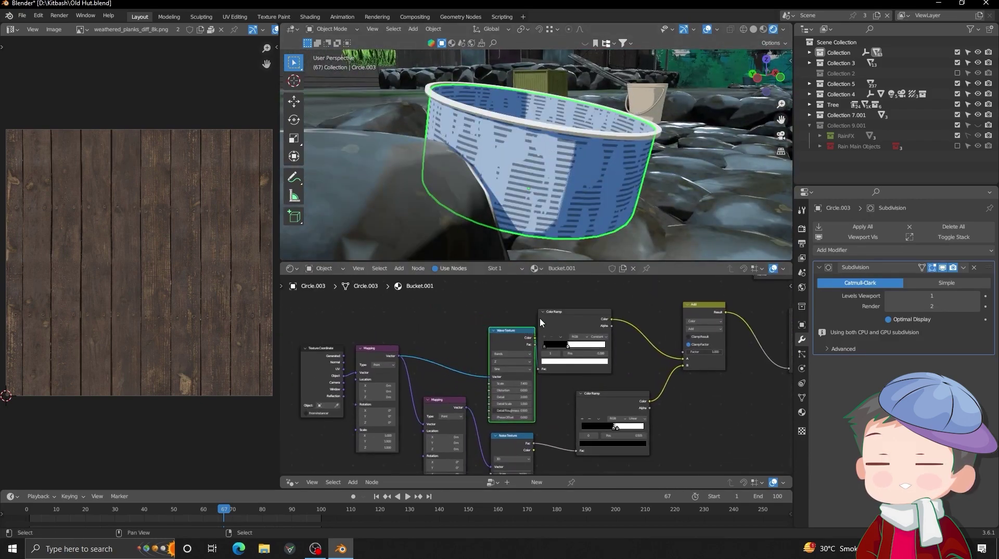
pyautogui.scroll(4, 539, 317)
pyautogui.moveTo(577, 296); pyautogui.dragTo(627, 304)
pyautogui.moveTo(752, 347); pyautogui.dragTo(639, 339, button='middle')
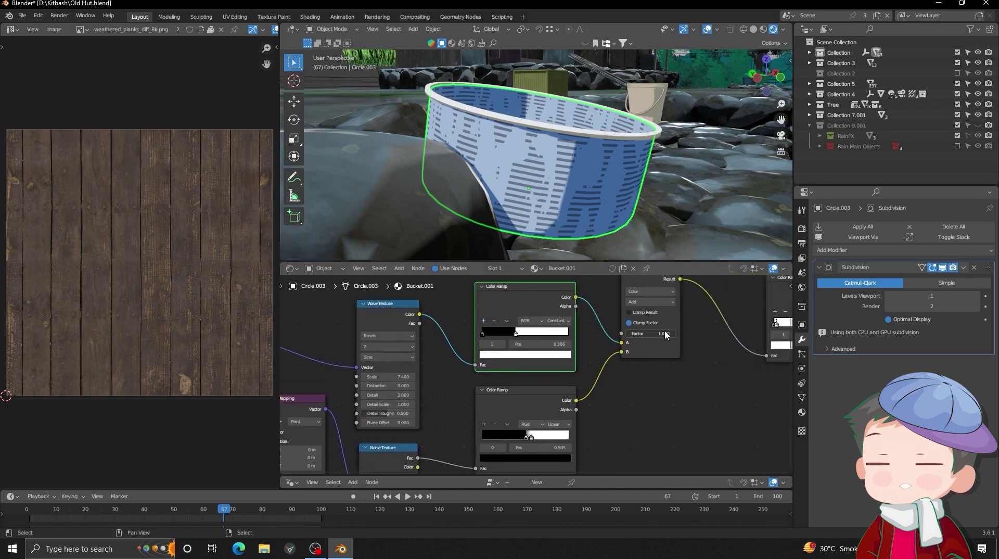
# - Try a Factor of 0 on the Add node combining the two Color Ramps, and inspect the basin from above
pyautogui.write('0')
pyautogui.press('Return')
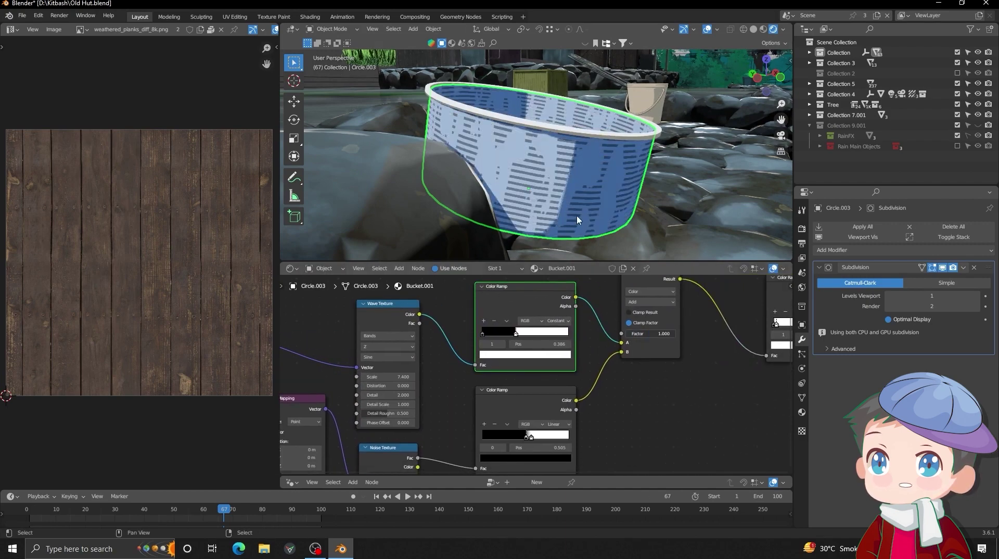
pyautogui.moveTo(578, 219)
pyautogui.mouseDown(button='middle')
pyautogui.moveTo(583, 191)
pyautogui.moveTo(571, 223)
pyautogui.mouseUp(button='middle')
pyautogui.scroll(4, 564, 214)
pyautogui.scroll(-4, 603, 155)
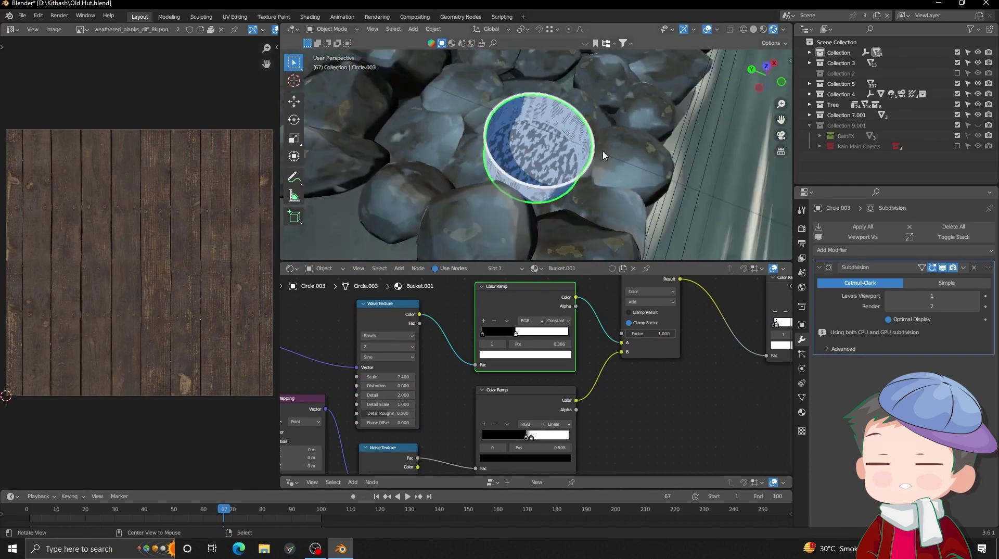
# - Select the tree foliage beyond the stream to show Material.005, frame it and clear the selection
pyautogui.keyDown('alt'); pyautogui.moveTo(603, 155); pyautogui.dragTo(607, 109); pyautogui.keyUp('alt')
pyautogui.scroll(-4, 665, 145)
pyautogui.keyDown('alt'); pyautogui.moveTo(665, 144); pyautogui.dragTo(581, 109); pyautogui.keyUp('alt')
pyautogui.scroll(-3, 582, 109)
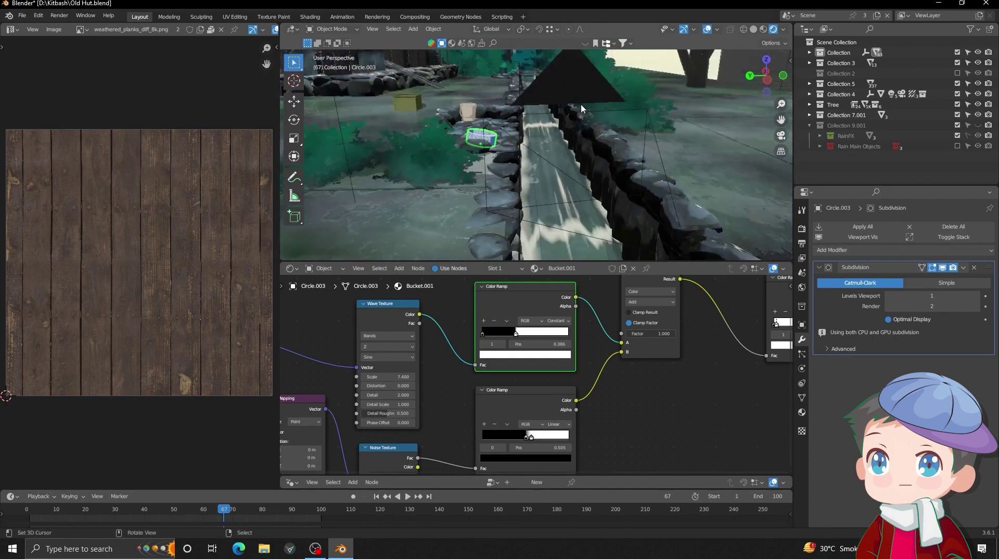
pyautogui.keyDown('shift'); pyautogui.moveTo(581, 105); pyautogui.dragTo(619, 234, button='middle'); pyautogui.keyUp('shift')
pyautogui.rightClick(626, 95)
pyautogui.press('KP_Decimal')
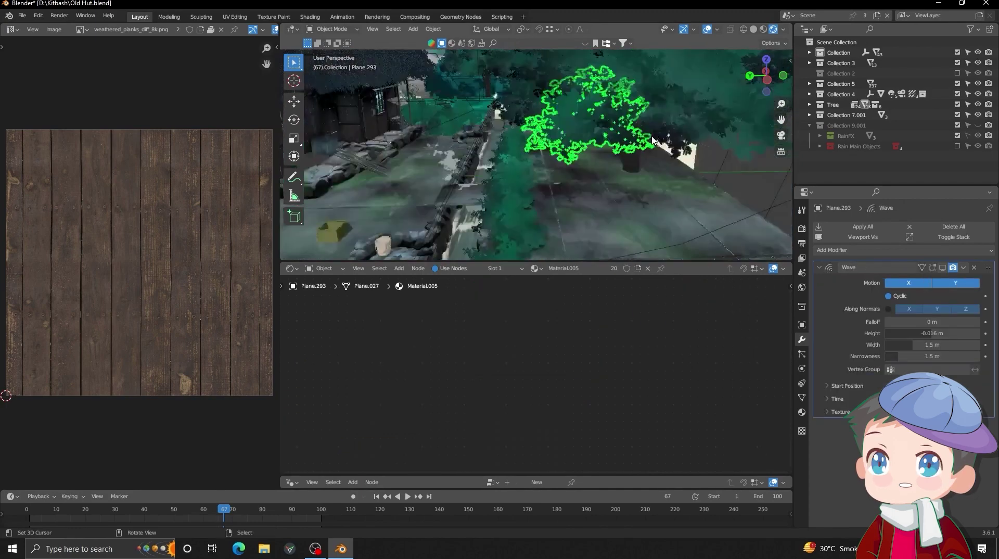
pyautogui.scroll(5, 630, 152)
pyautogui.hotkey('alt', 'a')
pyautogui.keyDown('alt'); pyautogui.moveTo(629, 151); pyautogui.dragTo(558, 314); pyautogui.keyUp('alt')
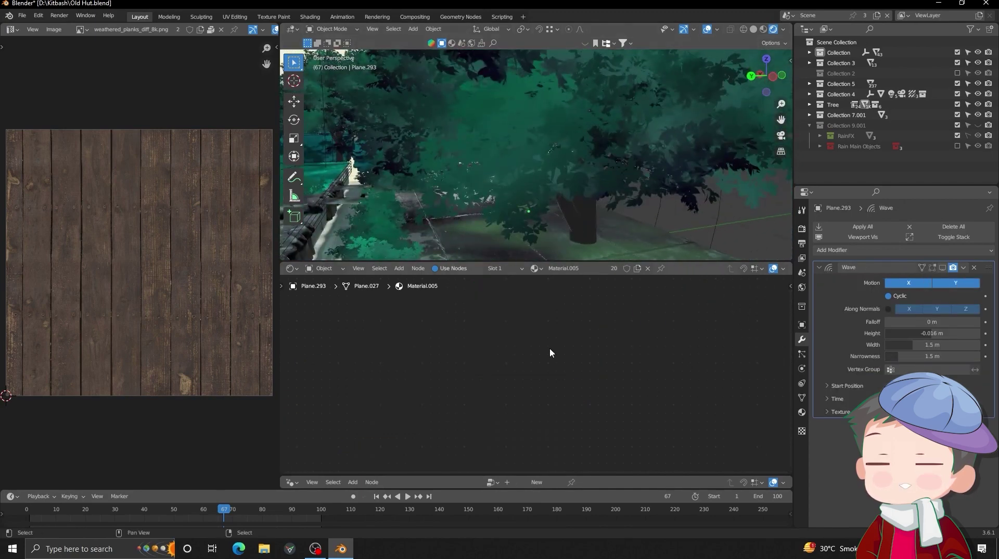
pyautogui.scroll(8, 550, 349)
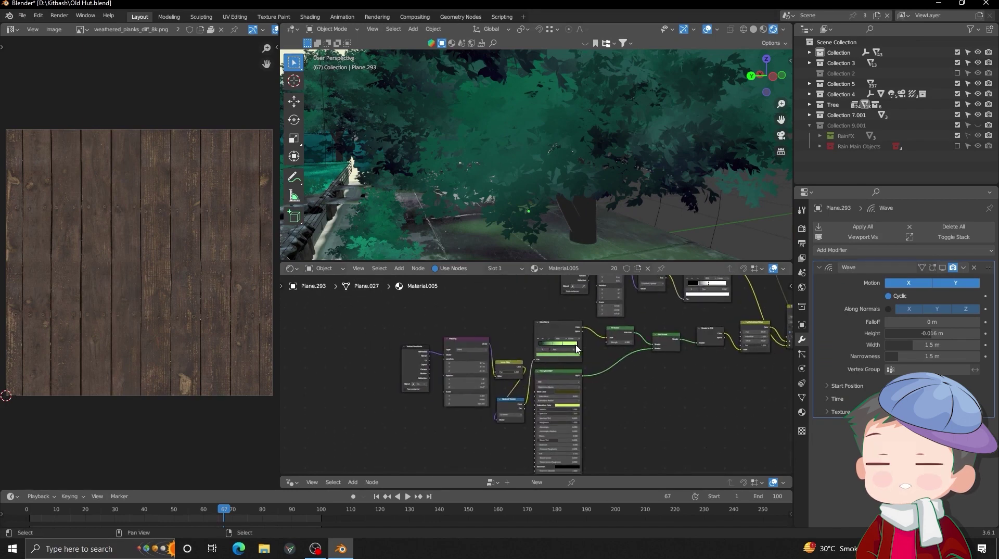
# - Spread out Material.005's Texture Coordinate, Mapping and Invert Color nodes, and preview the green Color Ramp on the foliage
pyautogui.moveTo(380, 336); pyautogui.dragTo(487, 413)
pyautogui.press('g')
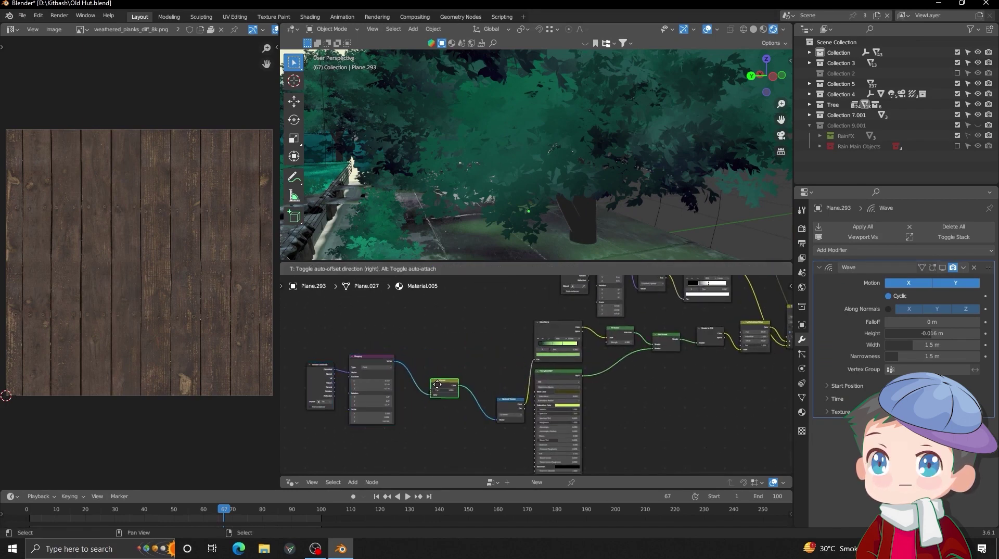
pyautogui.click(437, 385)
pyautogui.scroll(2, 497, 399)
pyautogui.keyDown('ctrl'); pyautogui.keyDown('shift'); pyautogui.click(541, 318); pyautogui.keyUp('shift'); pyautogui.keyUp('ctrl')
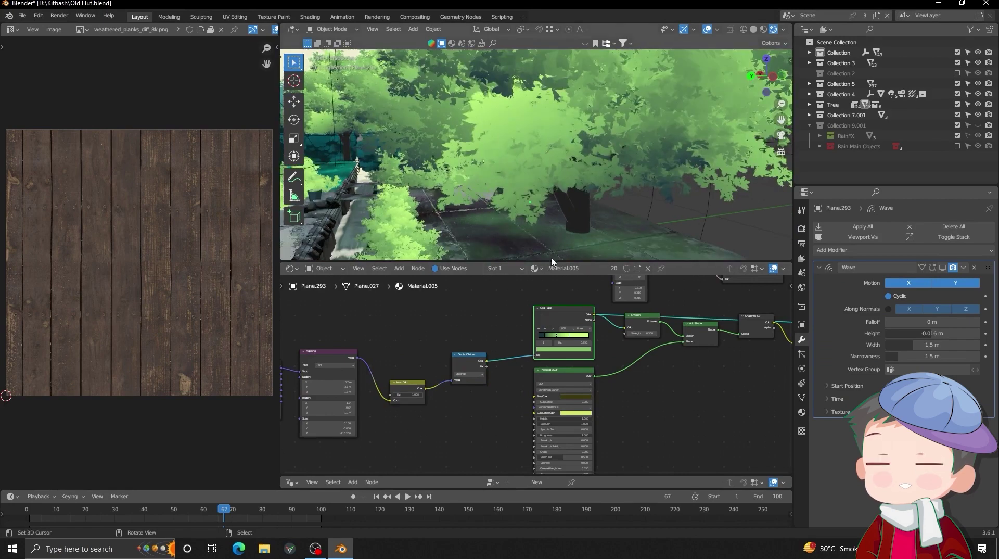
# - Preview Material.005's Add Shader on the foliage and examine its Principled BSDF and Emission inputs
pyautogui.scroll(-1, 544, 351)
pyautogui.moveTo(561, 322); pyautogui.dragTo(563, 343, button='middle')
pyautogui.scroll(-2, 541, 187)
pyautogui.scroll(3, 615, 391)
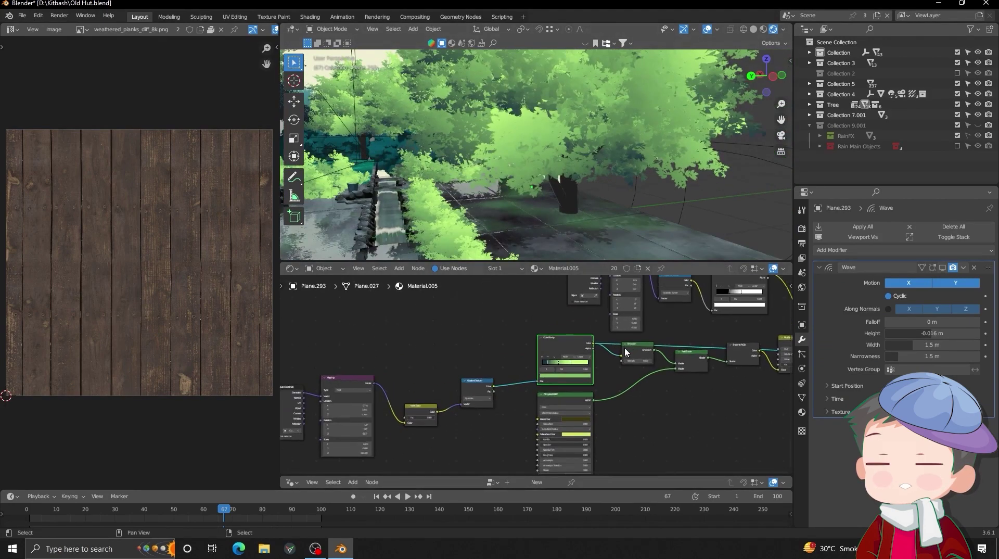
pyautogui.keyDown('ctrl'); pyautogui.keyDown('shift'); pyautogui.click(634, 390); pyautogui.keyUp('shift'); pyautogui.keyUp('ctrl')
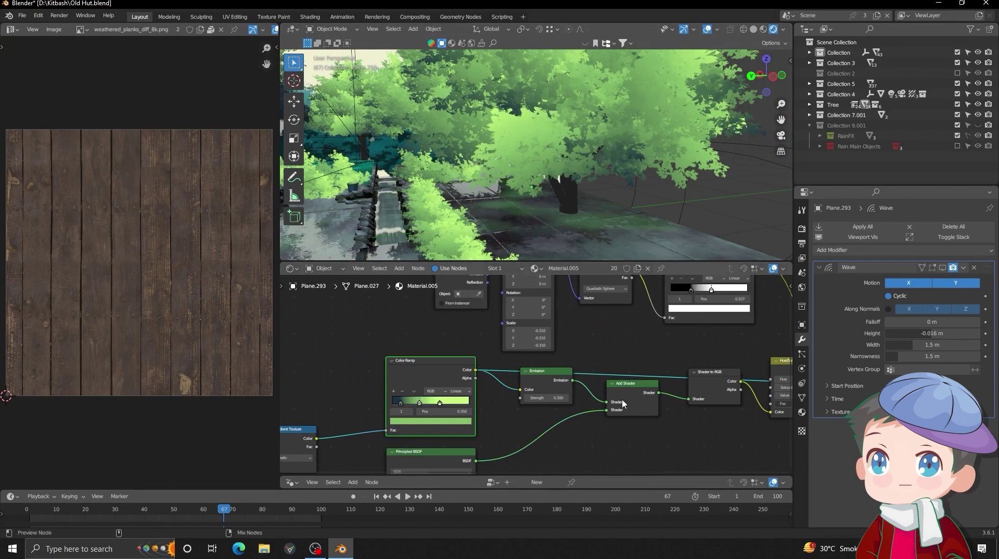
pyautogui.moveTo(528, 421); pyautogui.dragTo(569, 343, button='middle')
pyautogui.scroll(2, 549, 382)
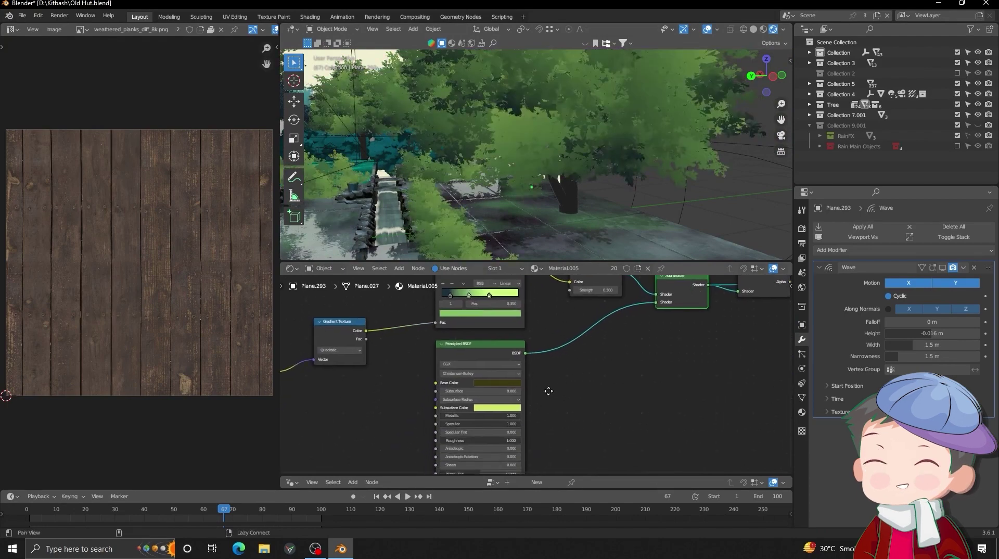
pyautogui.moveTo(549, 382); pyautogui.dragTo(494, 404, button='middle')
pyautogui.moveTo(608, 331); pyautogui.dragTo(476, 404, button='middle')
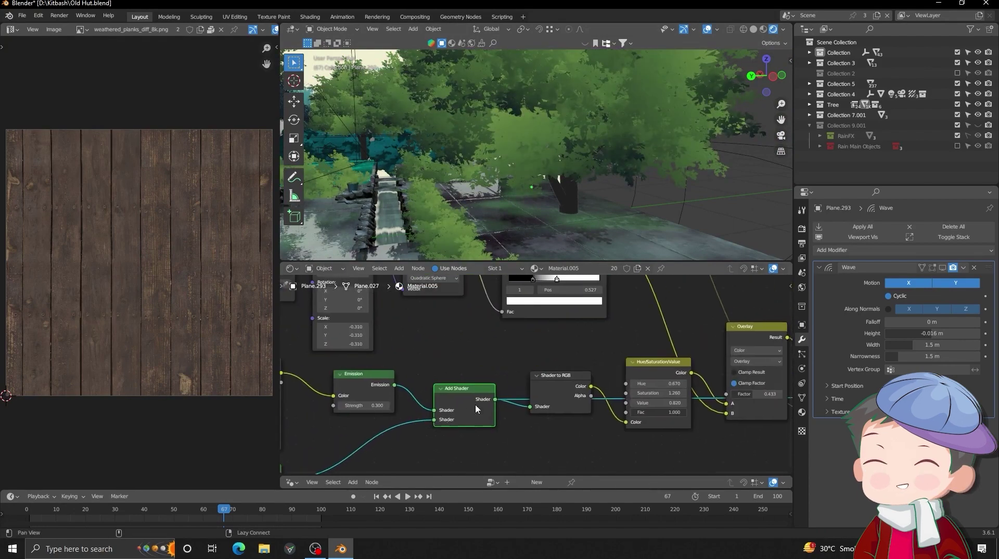
# - Preview the black-and-white Color Ramp driven by the Quadratic Sphere Gradient Texture on the foliage
pyautogui.moveTo(597, 363); pyautogui.dragTo(464, 413, button='middle')
pyautogui.scroll(-8, 591, 387)
pyautogui.moveTo(501, 362); pyautogui.dragTo(542, 393, button='middle')
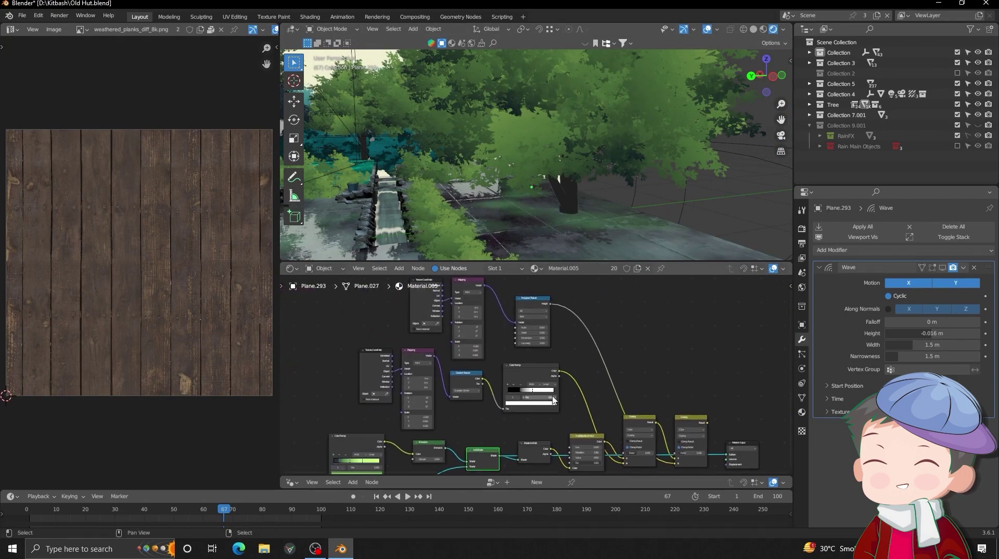
pyautogui.scroll(4, 444, 389)
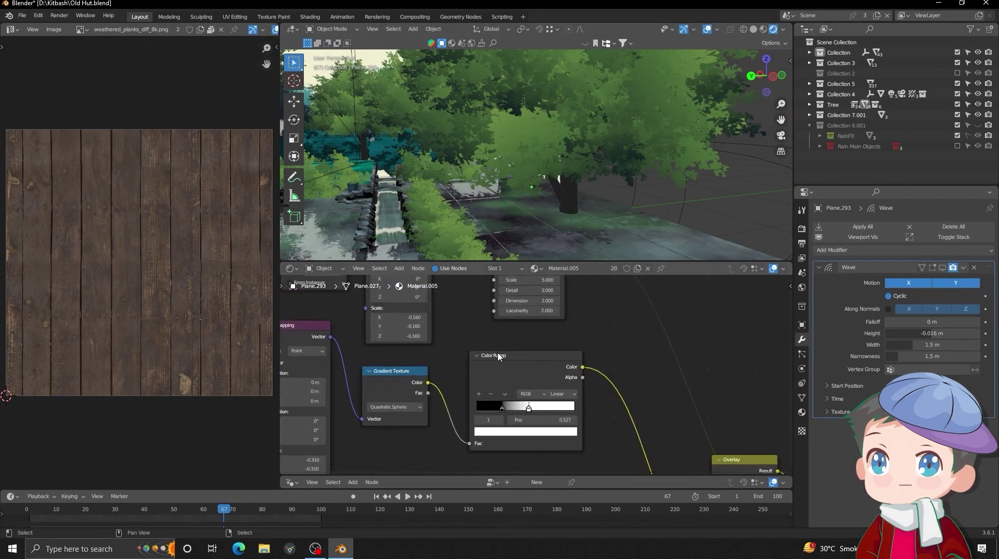
pyautogui.scroll(-2, 499, 356)
pyautogui.keyDown('ctrl'); pyautogui.keyDown('shift'); pyautogui.click(506, 361); pyautogui.keyUp('shift'); pyautogui.keyUp('ctrl')
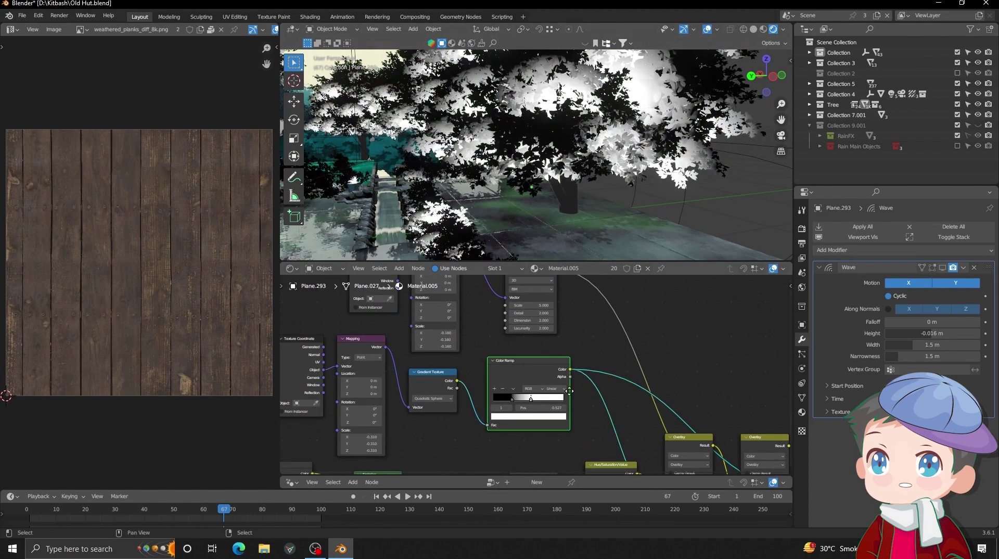
# - Preview Material.005's noise texture feeding the second Overlay, and restore the preview to that last Overlay node
pyautogui.keyDown('alt'); pyautogui.moveTo(569, 391); pyautogui.dragTo(578, 435); pyautogui.keyUp('alt')
pyautogui.keyDown('ctrl'); pyautogui.keyDown('shift'); pyautogui.click(541, 322); pyautogui.keyUp('shift'); pyautogui.keyUp('ctrl')
pyautogui.keyDown('alt'); pyautogui.moveTo(696, 414); pyautogui.dragTo(617, 358); pyautogui.keyUp('alt')
pyautogui.keyDown('alt'); pyautogui.moveTo(660, 382); pyautogui.dragTo(625, 355); pyautogui.keyUp('alt')
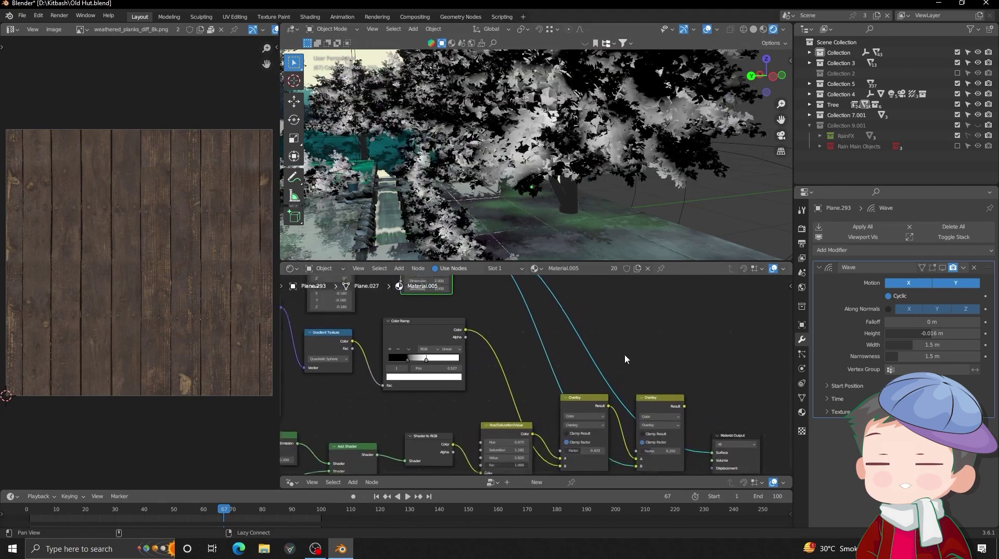
pyautogui.keyDown('ctrl'); pyautogui.hscroll(1, 624, 353); pyautogui.keyUp('ctrl')
pyautogui.keyDown('shift'); pyautogui.scroll(-1, 624, 354); pyautogui.keyUp('shift')
pyautogui.keyDown('ctrl'); pyautogui.keyDown('shift'); pyautogui.click(645, 394); pyautogui.keyUp('shift'); pyautogui.keyUp('ctrl')
# - Select the stream's water plane, isolate it in local view and fit all Material.010 nodes in the node editor
pyautogui.keyDown('alt'); pyautogui.moveTo(604, 178); pyautogui.dragTo(591, 165); pyautogui.keyUp('alt')
pyautogui.moveTo(591, 164); pyautogui.dragTo(537, 151, button='middle')
pyautogui.scroll(-3, 537, 154)
pyautogui.keyDown('shift'); pyautogui.moveTo(541, 195); pyautogui.dragTo(548, 139, button='middle'); pyautogui.keyUp('shift')
pyautogui.click(575, 170)
pyautogui.press('KP_Divide')
pyautogui.scroll(2, 548, 137)
pyautogui.press('Home')
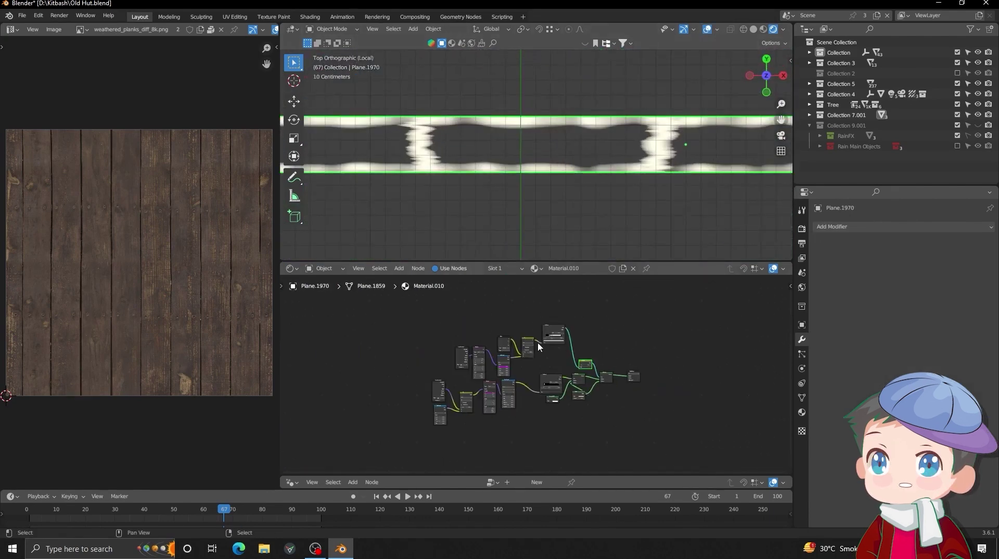
# - Examine the water's Mapping and Wave Texture nodes while the animated X location plays back
pyautogui.scroll(4, 538, 342)
pyautogui.scroll(3, 506, 342)
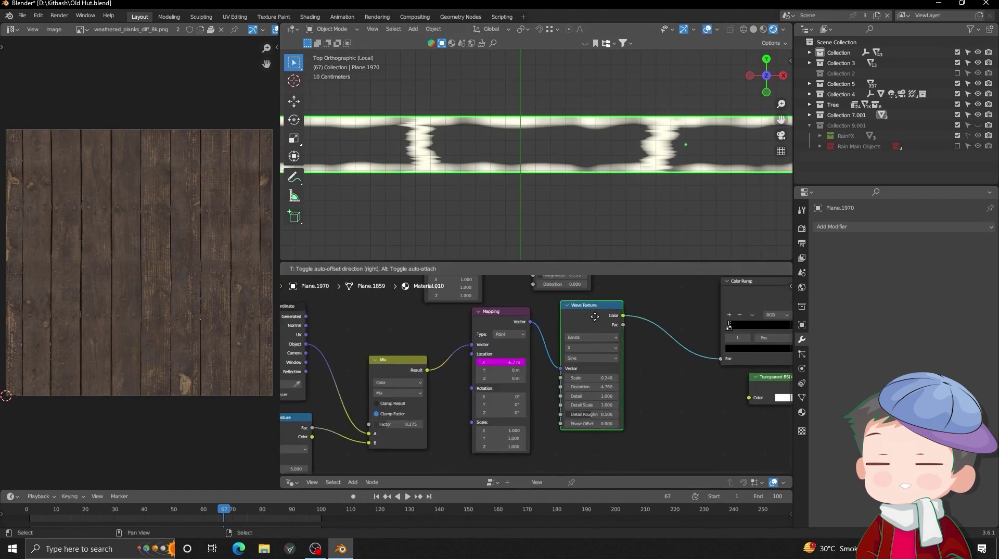
pyautogui.scroll(2, 585, 382)
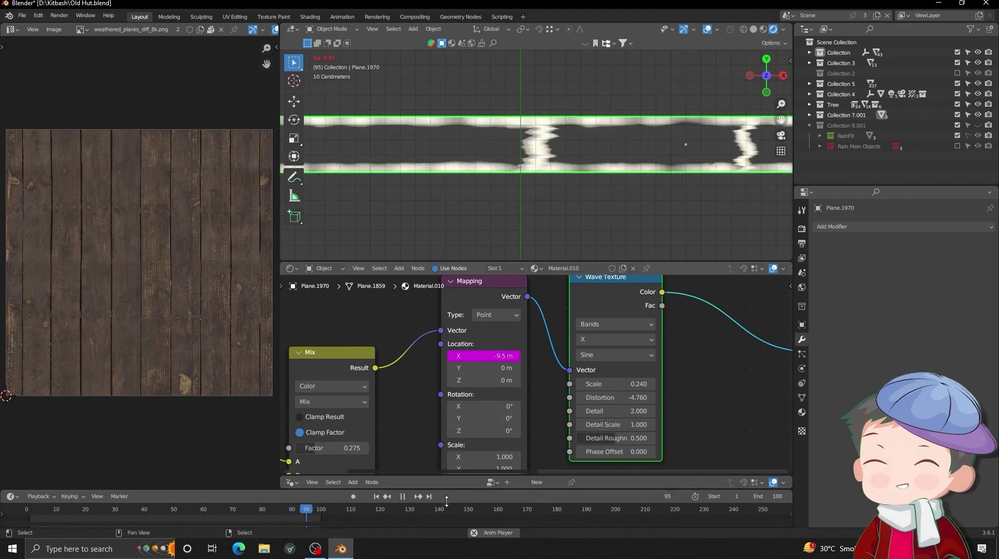
pyautogui.press('Escape')
# - Inspect the water plane's vertex colours in Vertex Paint mode with Solid shading, and return to Object Mode
pyautogui.press('Tab')
pyautogui.press('Tab')
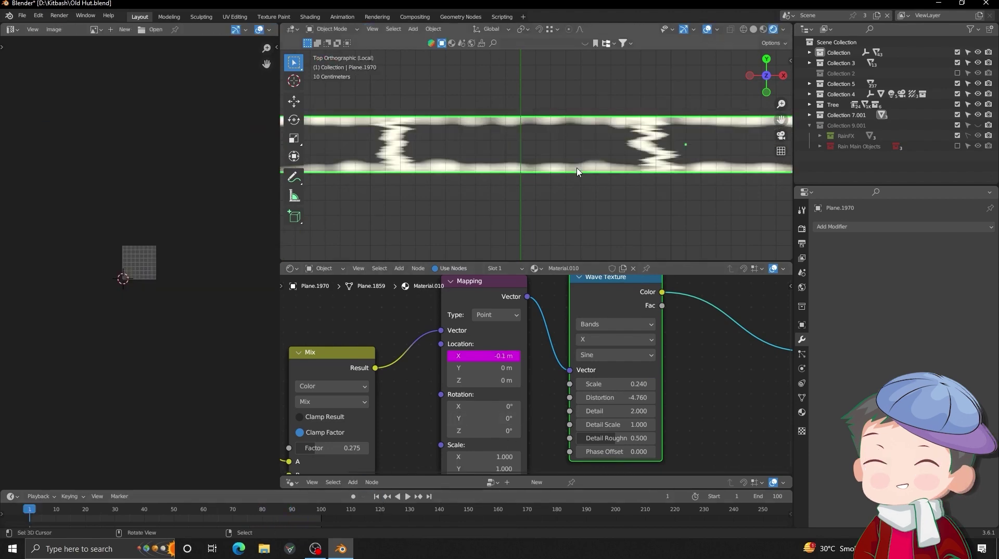
pyautogui.click(566, 98)
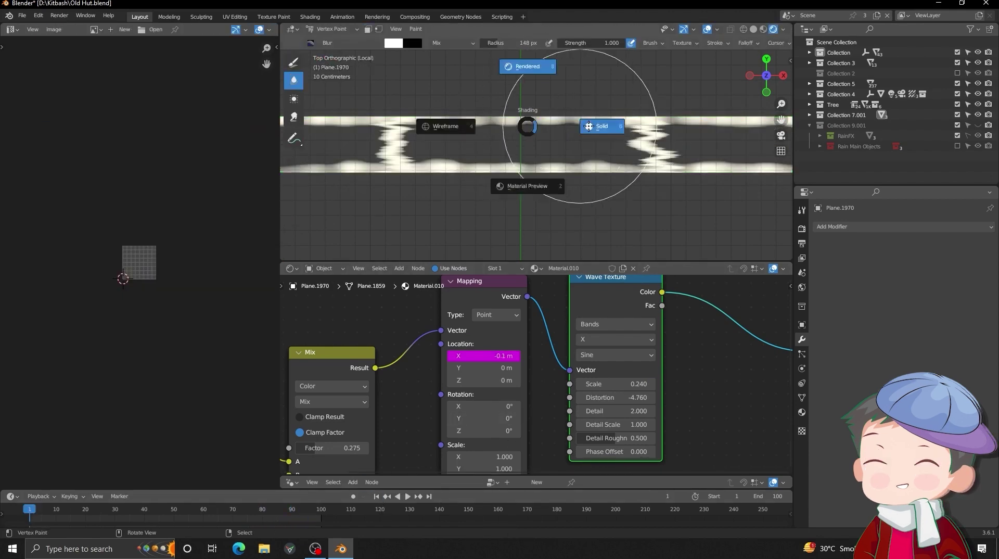
pyautogui.moveTo(524, 122)
pyautogui.mouseDown(button='middle')
pyautogui.moveTo(586, 132)
pyautogui.moveTo(617, 155)
pyautogui.mouseUp(button='middle')
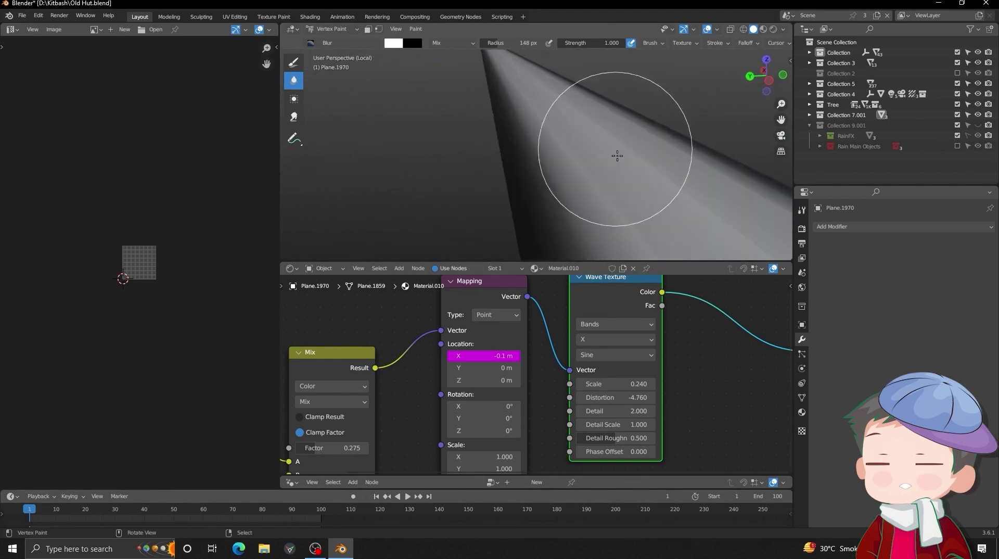
pyautogui.hotkey('ctrl', 'z')
# - Preview Material.010's Attribute node on the water plane and view the result along the strip
pyautogui.scroll(-7, 577, 358)
pyautogui.moveTo(576, 358)
pyautogui.mouseDown(button='middle')
pyautogui.moveTo(555, 381)
pyautogui.moveTo(422, 449)
pyautogui.moveTo(457, 407)
pyautogui.mouseUp(button='middle')
pyautogui.scroll(-4, 521, 395)
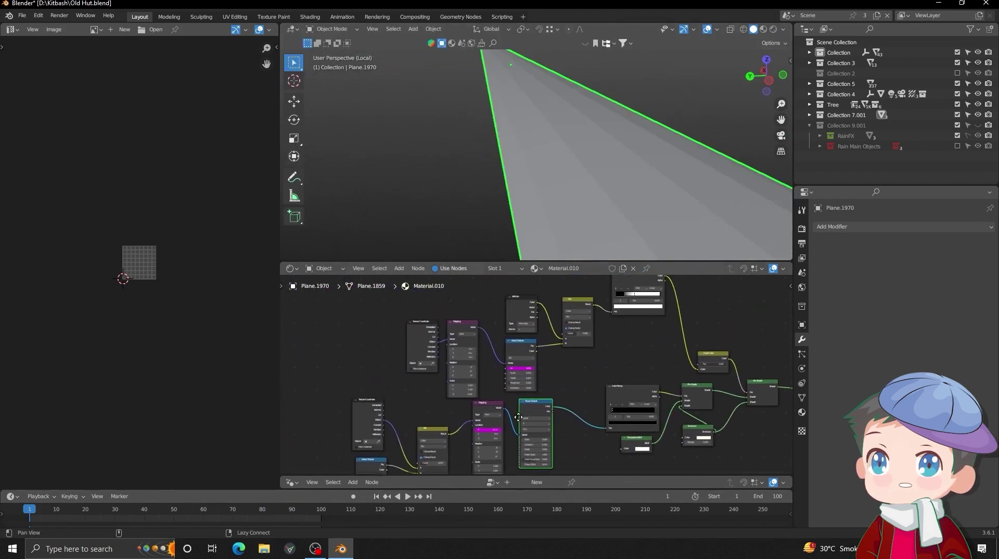
pyautogui.scroll(4, 551, 387)
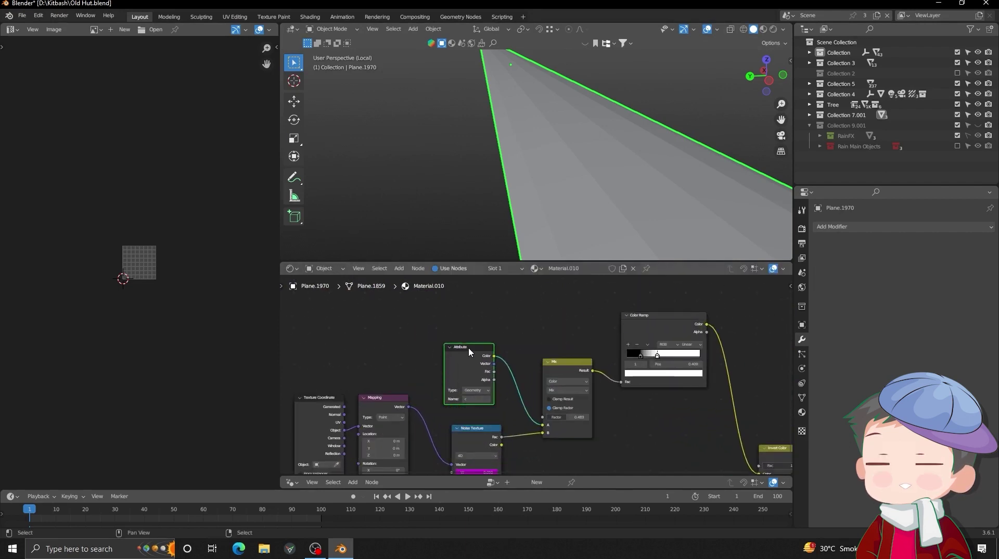
pyautogui.keyDown('ctrl'); pyautogui.keyDown('shift'); pyautogui.click(469, 347); pyautogui.keyUp('shift'); pyautogui.keyUp('ctrl')
pyautogui.moveTo(547, 213); pyautogui.dragTo(552, 157, button='middle')
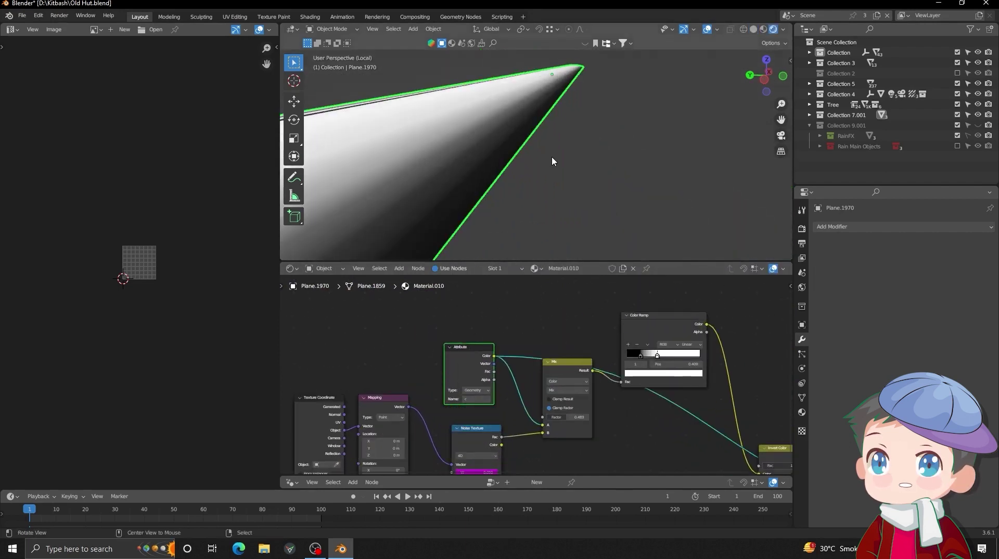
# - Preview the Mix node combining the Attribute and Noise Texture, and restore the preview to the final Mix Shader
pyautogui.keyDown('ctrl'); pyautogui.keyDown('shift'); pyautogui.click(555, 363); pyautogui.keyUp('shift'); pyautogui.keyUp('ctrl')
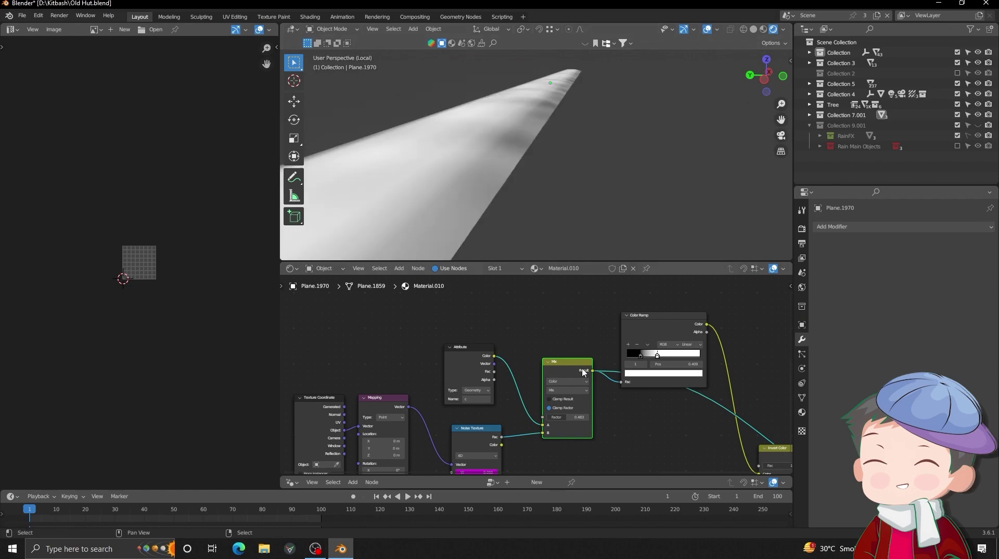
pyautogui.scroll(-4, 676, 386)
pyautogui.moveTo(676, 386); pyautogui.dragTo(591, 360, button='middle')
pyautogui.keyDown('ctrl'); pyautogui.keyDown('shift'); pyautogui.click(648, 395); pyautogui.keyUp('shift'); pyautogui.keyUp('ctrl')
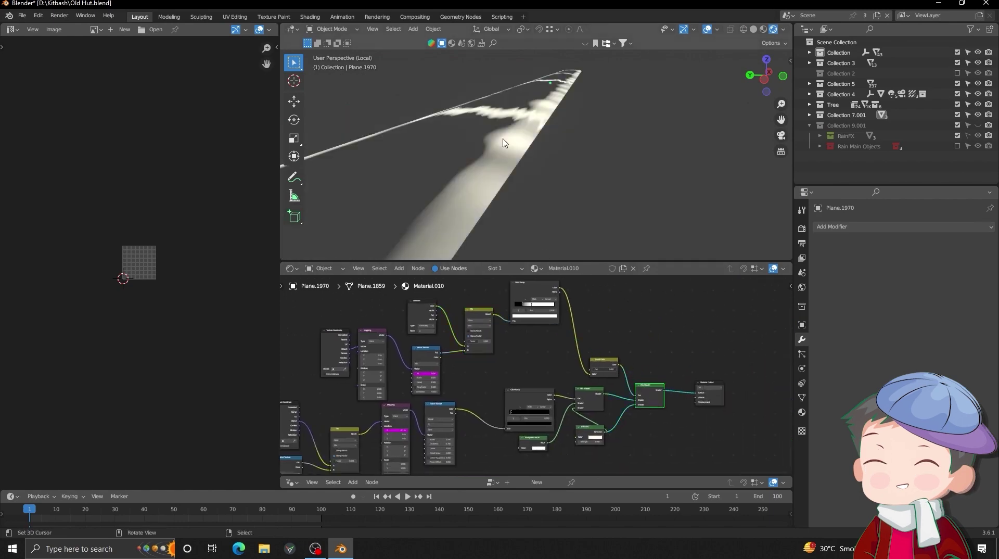
# - Leave local view and select the yellow crate near the stream to show its Bucket.003 material in the scene
pyautogui.press('KP_Divide')
pyautogui.moveTo(503, 141); pyautogui.dragTo(534, 137, button='middle')
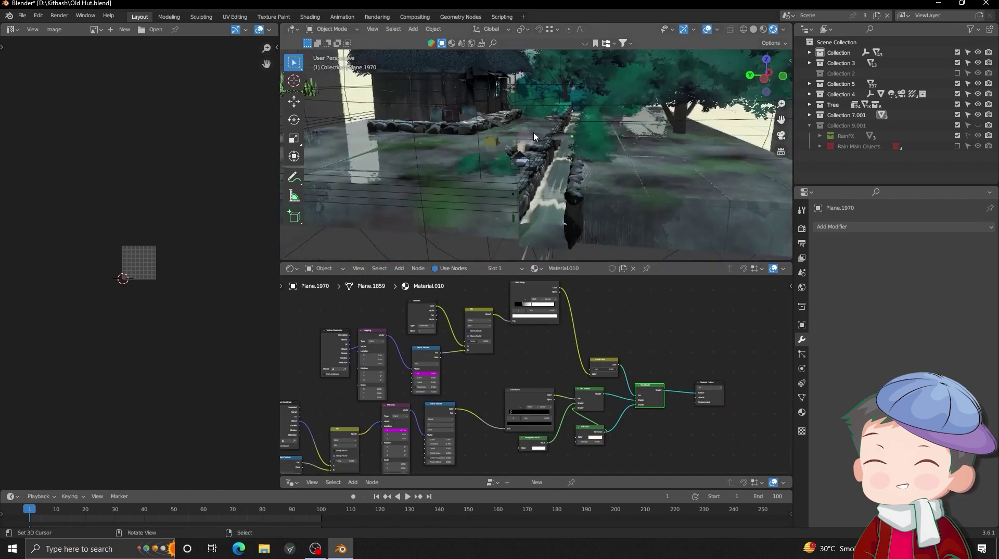
pyautogui.scroll(5, 534, 137)
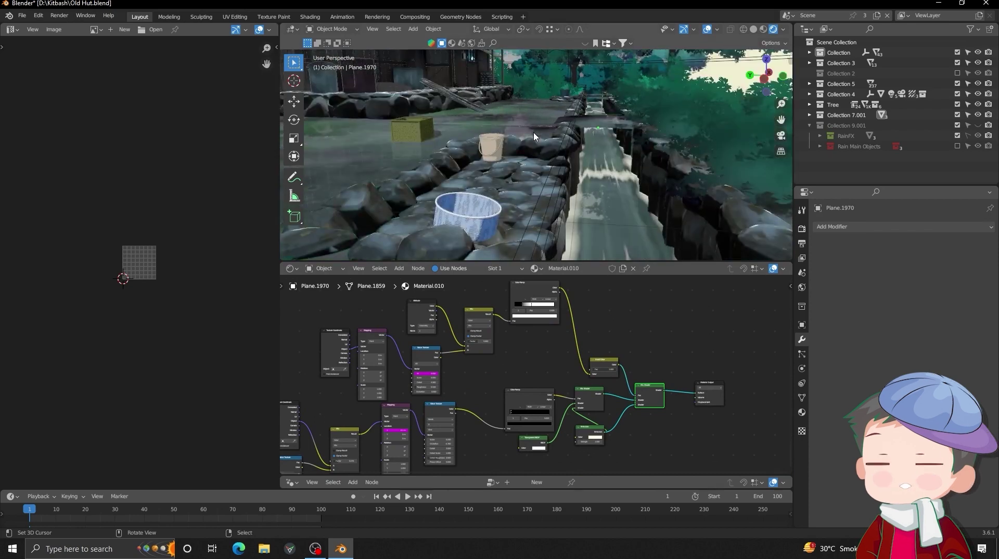
pyautogui.click(420, 127)
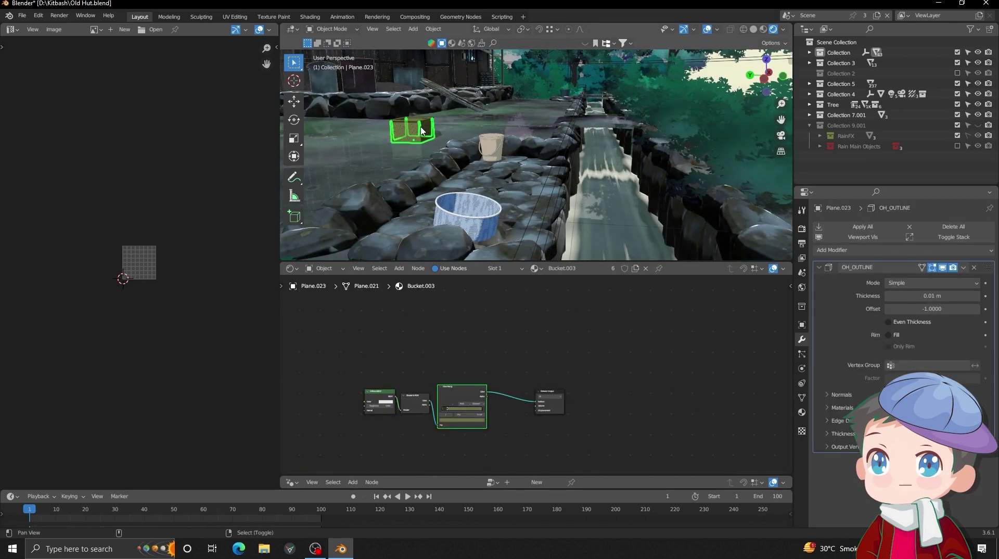
pyautogui.press('KP_Decimal')
pyautogui.moveTo(446, 156); pyautogui.dragTo(415, 193, button='middle')
pyautogui.keyDown('alt'); pyautogui.moveTo(415, 193); pyautogui.dragTo(491, 145); pyautogui.keyUp('alt')
pyautogui.scroll(-7, 484, 140)
pyautogui.moveTo(492, 144); pyautogui.dragTo(507, 150, button='middle')
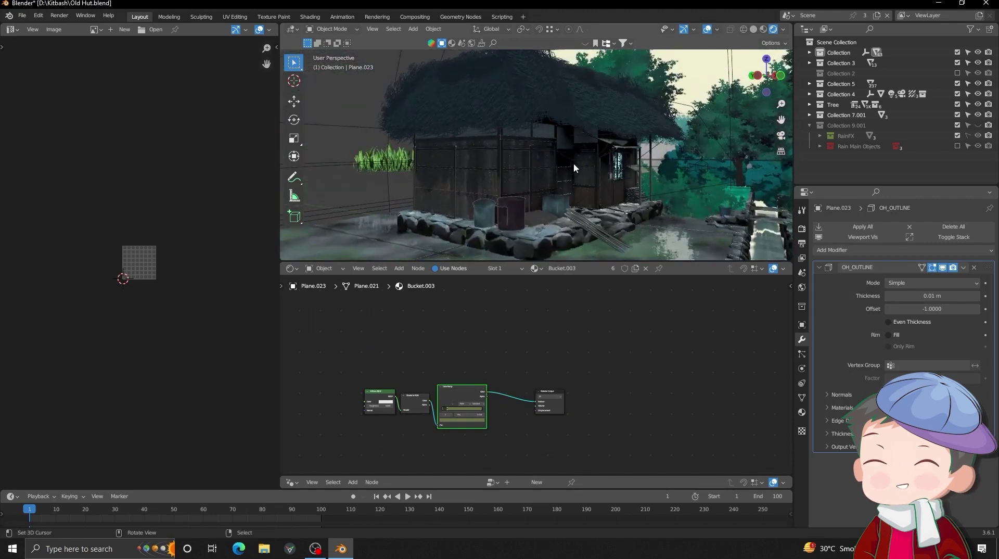
# - Select the foliage beside the hut, and select and frame the distant tree plane that uses Material.002
pyautogui.click(707, 203)
pyautogui.press('KP_Decimal')
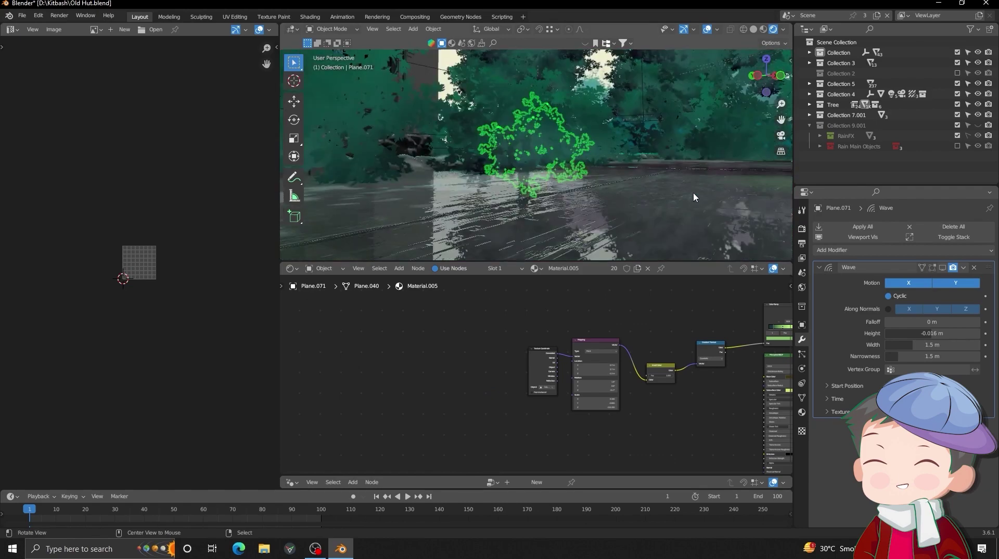
pyautogui.moveTo(693, 192); pyautogui.dragTo(617, 131, button='middle')
pyautogui.rightClick(594, 136)
pyautogui.scroll(3, 620, 141)
pyautogui.scroll(2, 614, 117)
pyautogui.rightClick(619, 118)
pyautogui.press('KP_Decimal')
pyautogui.scroll(3, 625, 160)
pyautogui.press('g')
pyautogui.rightClick(598, 138)
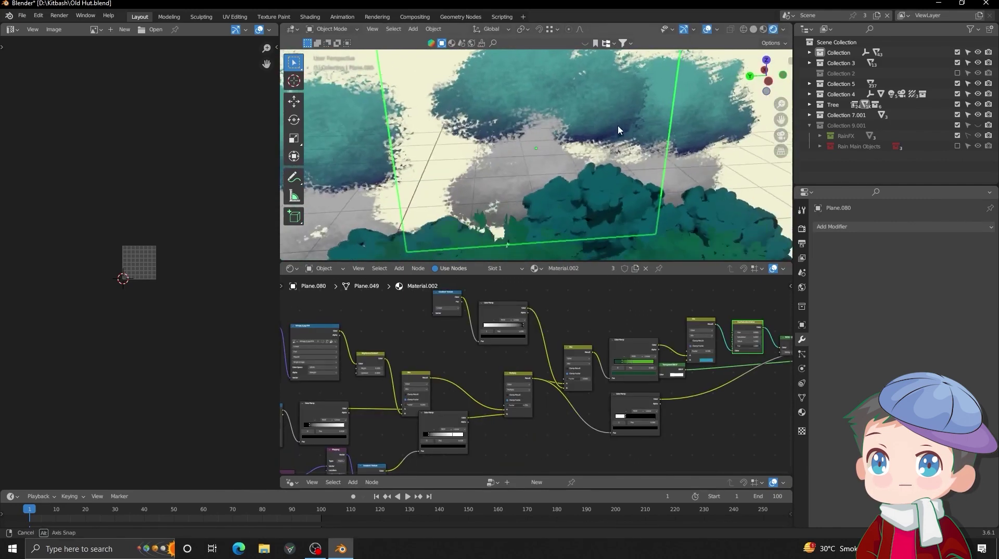
# - Try moving and duplicating the distant tree planes, and toggle the overlays to check the backdrop
pyautogui.press('g')
pyautogui.click(554, 129)
pyautogui.moveTo(554, 129); pyautogui.dragTo(529, 164, button='middle')
pyautogui.hotkey('shift', 'd')
pyautogui.rightClick(660, 155)
pyautogui.press('g')
pyautogui.click(618, 125)
pyautogui.hotkey('shift', 'alt', 'z')
pyautogui.scroll(-1, 429, 165)
pyautogui.hotkey('shift', 'alt', 'z')
pyautogui.scroll(-6, 546, 171)
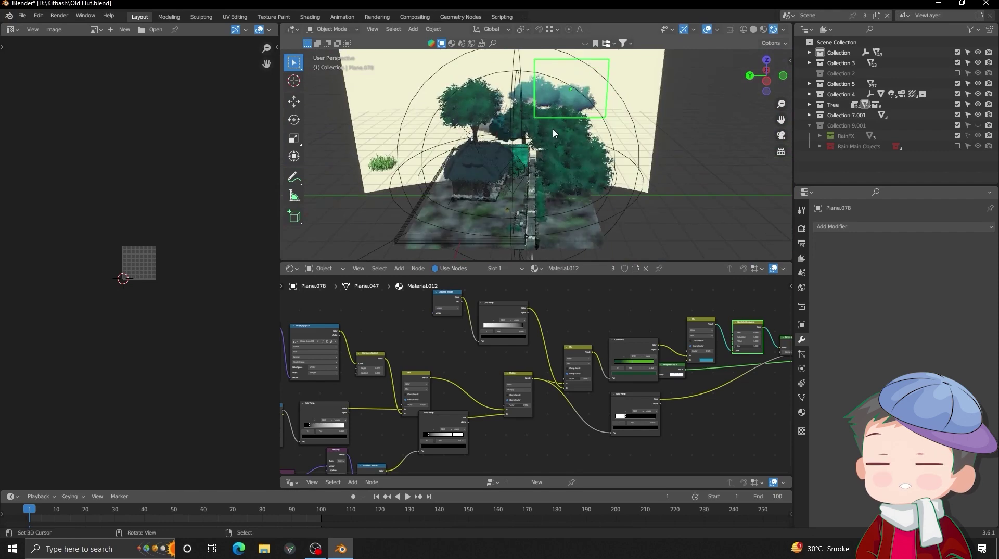
# - Switch to the camera view, play the animation and enlarge the 3D viewport over the node editor
pyautogui.press('KP_0')
pyautogui.scroll(-2, 572, 122)
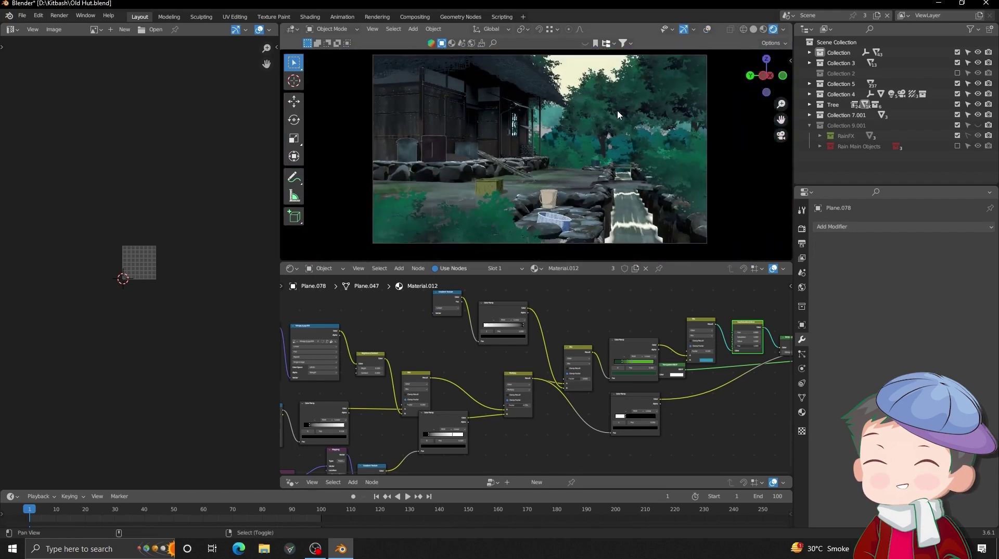
pyautogui.press('space')
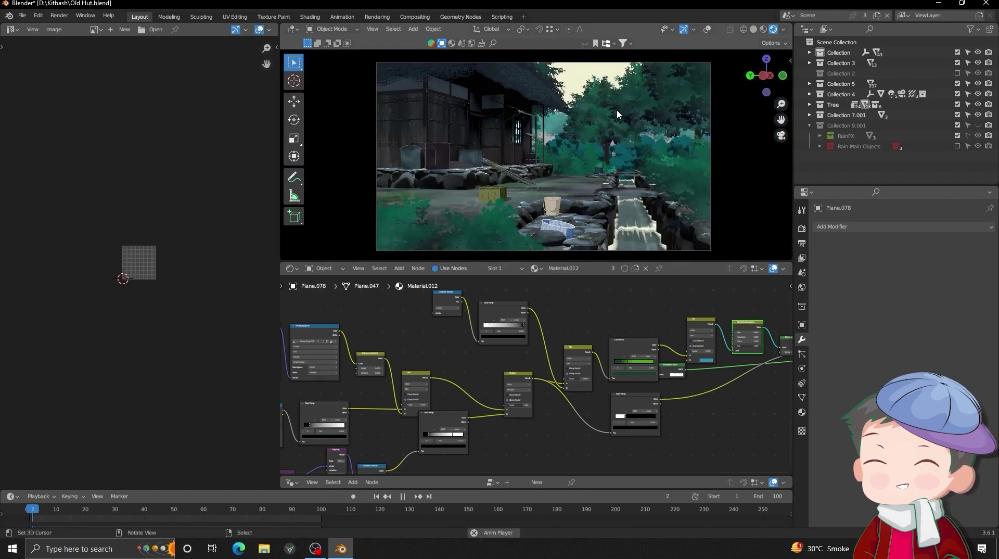
pyautogui.press('space')
pyautogui.moveTo(556, 261); pyautogui.dragTo(558, 393)
pyautogui.scroll(1, 559, 304)
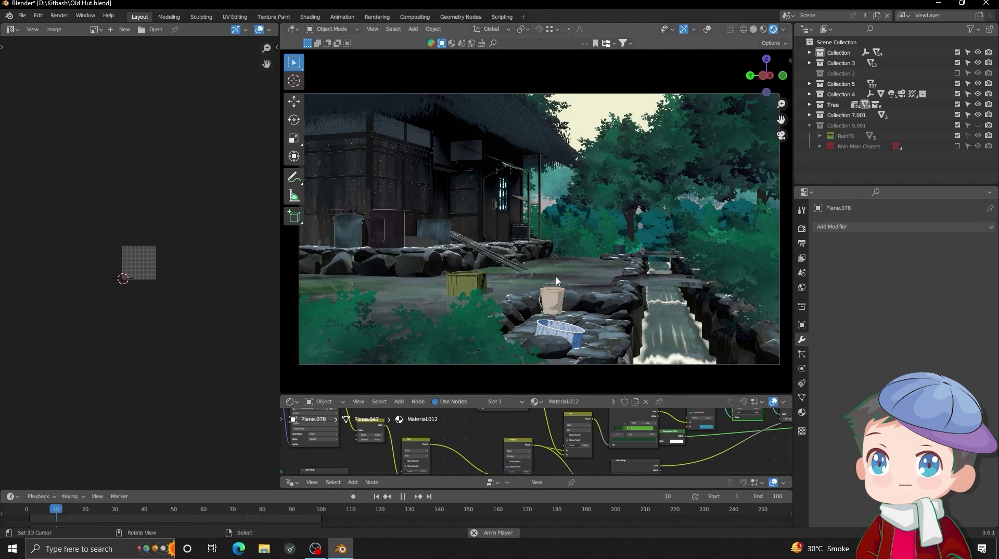
# - Show the View Layer passes and preview the Ambient Occlusion and Shadow render passes in the viewport
pyautogui.click(802, 258)
pyautogui.click(784, 29)
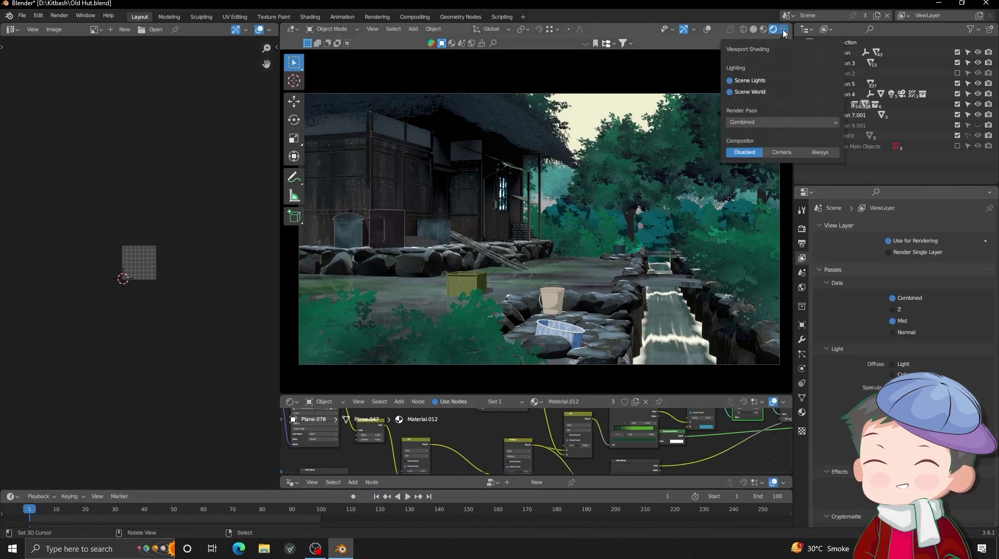
pyautogui.click(795, 123)
pyautogui.click(649, 188)
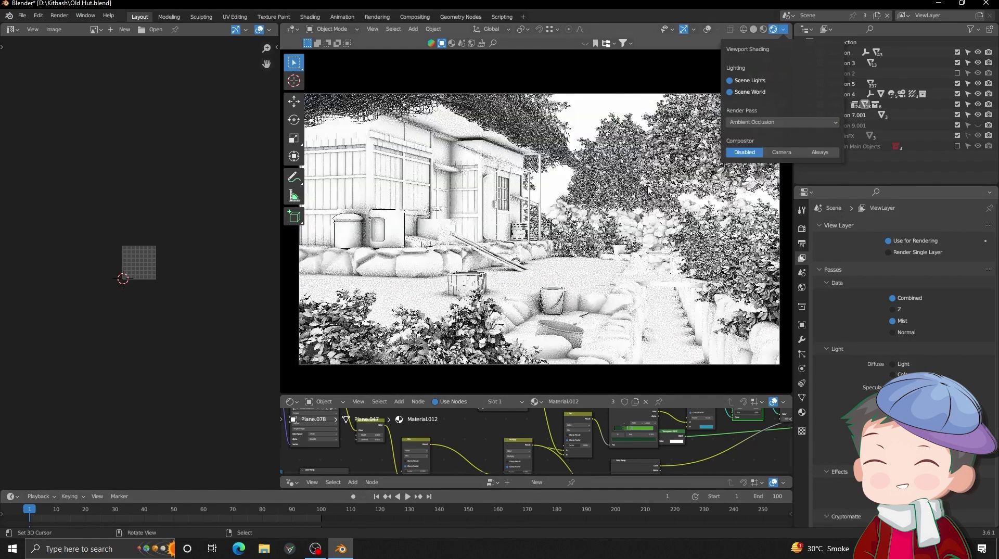
pyautogui.click(753, 125)
pyautogui.click(652, 196)
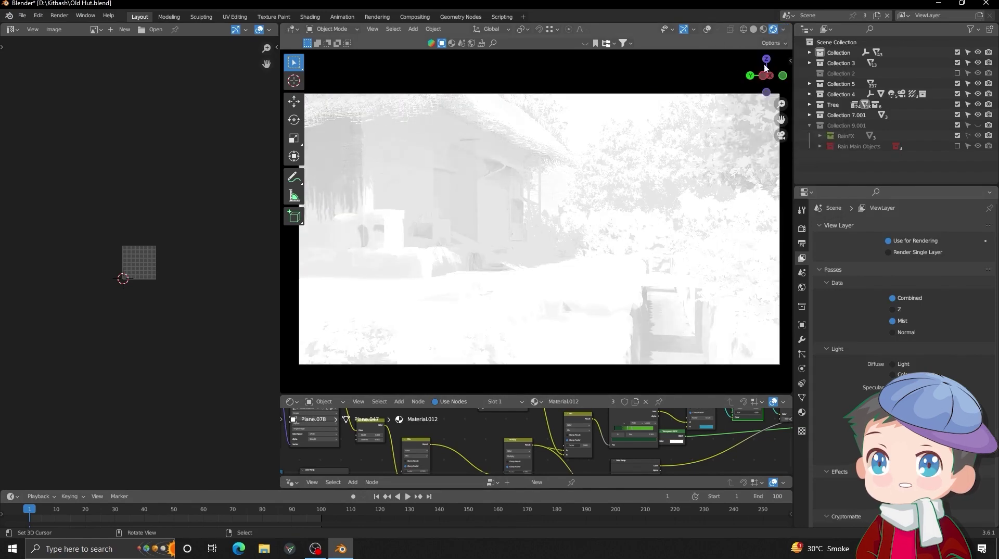
# - Preview the Bloom and Mist render passes in the viewport
pyautogui.click(784, 29)
pyautogui.click(767, 122)
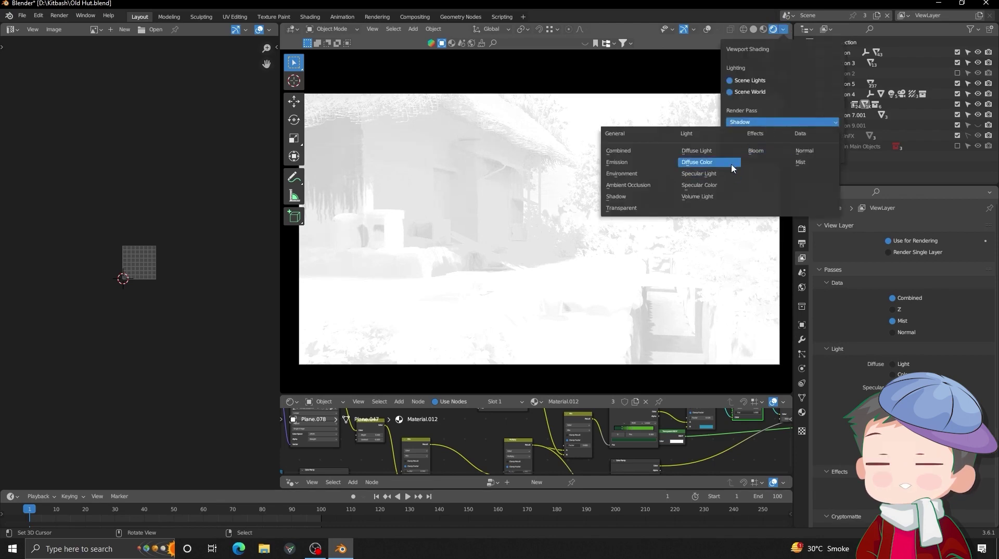
pyautogui.click(761, 149)
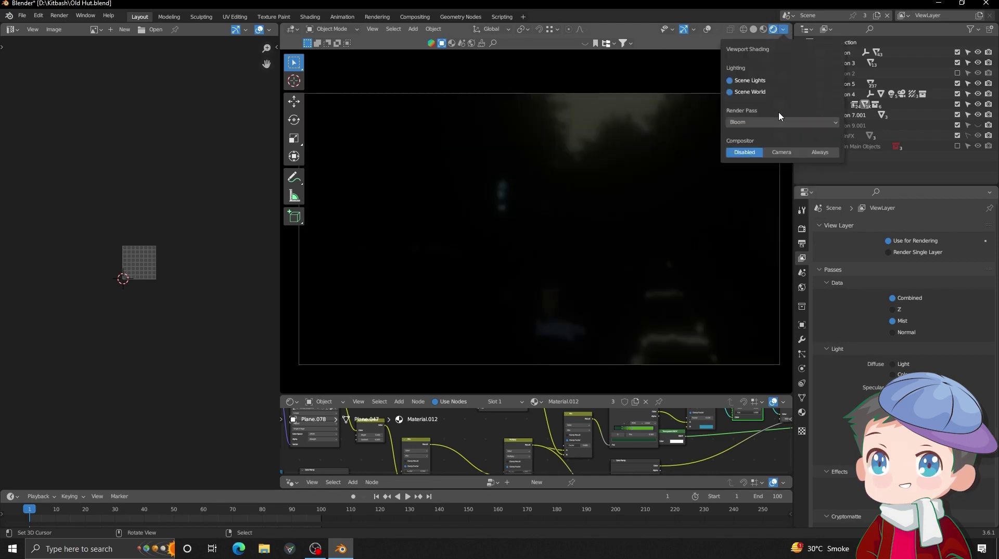
pyautogui.click(812, 122)
pyautogui.click(814, 162)
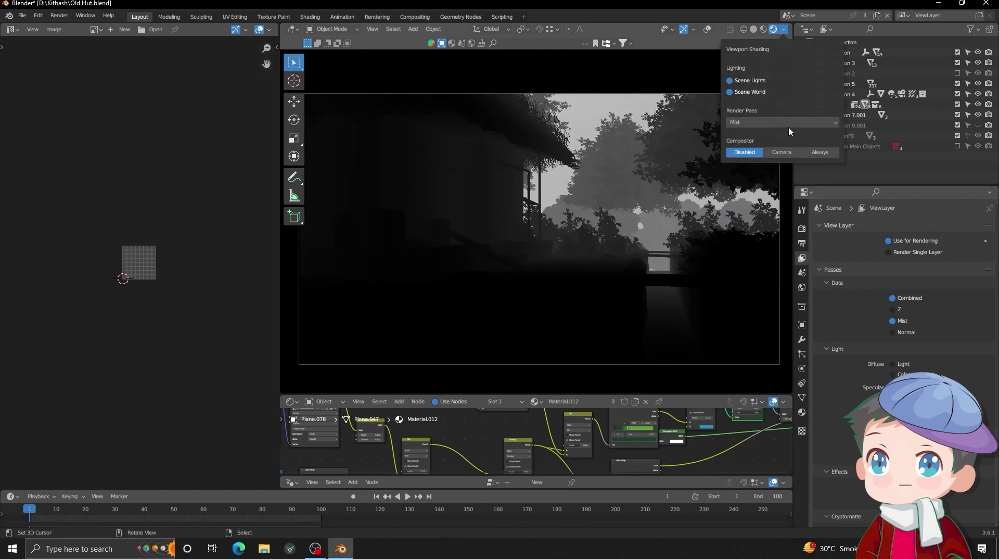
# - Return the viewport's render pass to Combined and switch to the Compositing workspace
pyautogui.click(786, 125)
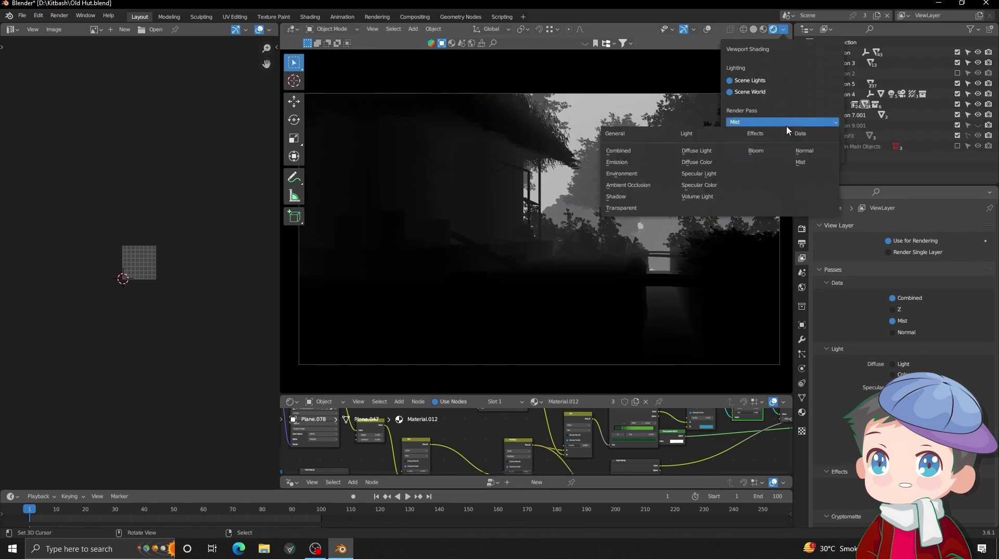
pyautogui.click(619, 151)
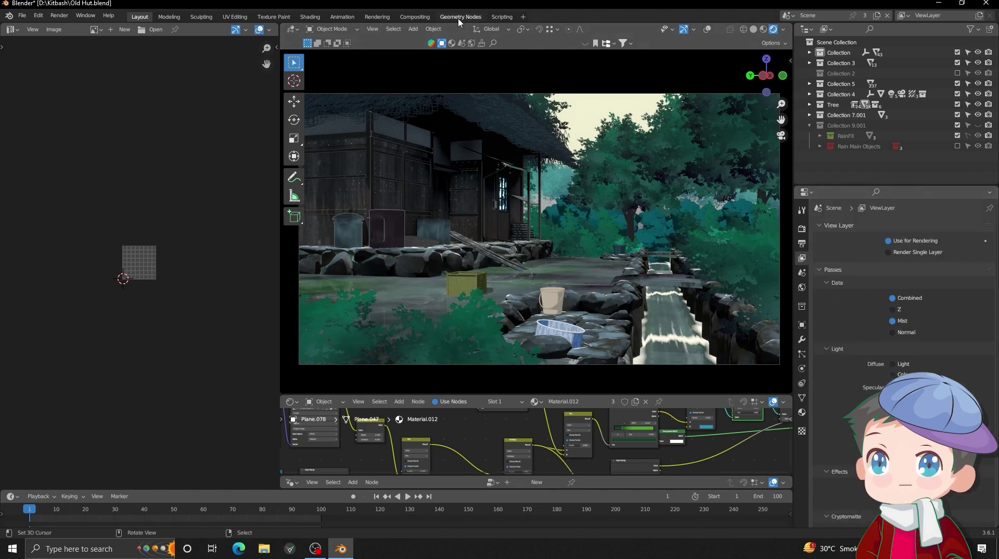
pyautogui.click(415, 17)
# - Examine how the Render Layers outputs feed the first Multiply and Color Ramp nodes, and select the upper Cryptomatte node
pyautogui.scroll(3, 177, 194)
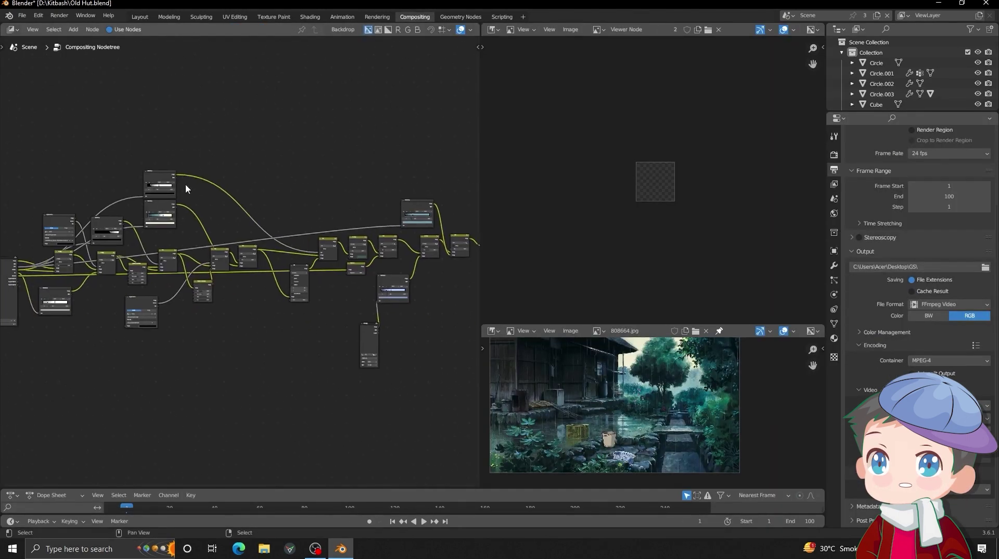
pyautogui.scroll(-2, 188, 189)
pyautogui.scroll(5, 254, 219)
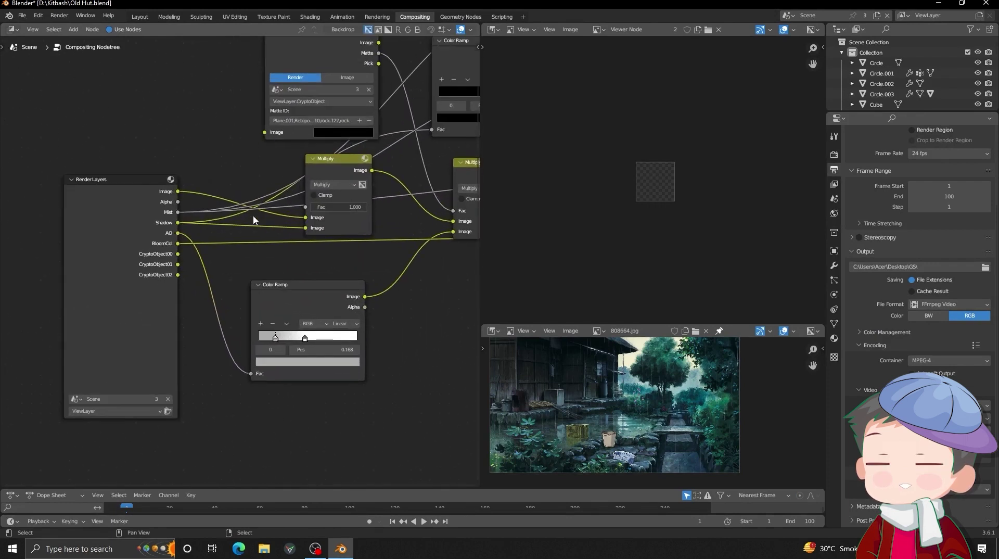
pyautogui.moveTo(582, 396); pyautogui.dragTo(618, 409, button='middle')
pyautogui.moveTo(256, 230); pyautogui.dragTo(222, 261, button='middle')
pyautogui.moveTo(92, 289); pyautogui.dragTo(91, 264)
pyautogui.moveTo(272, 197); pyautogui.dragTo(194, 259, button='middle')
pyautogui.moveTo(202, 131)
pyautogui.mouseDown()
pyautogui.moveTo(223, 83)
pyautogui.moveTo(205, 127)
pyautogui.mouseUp()
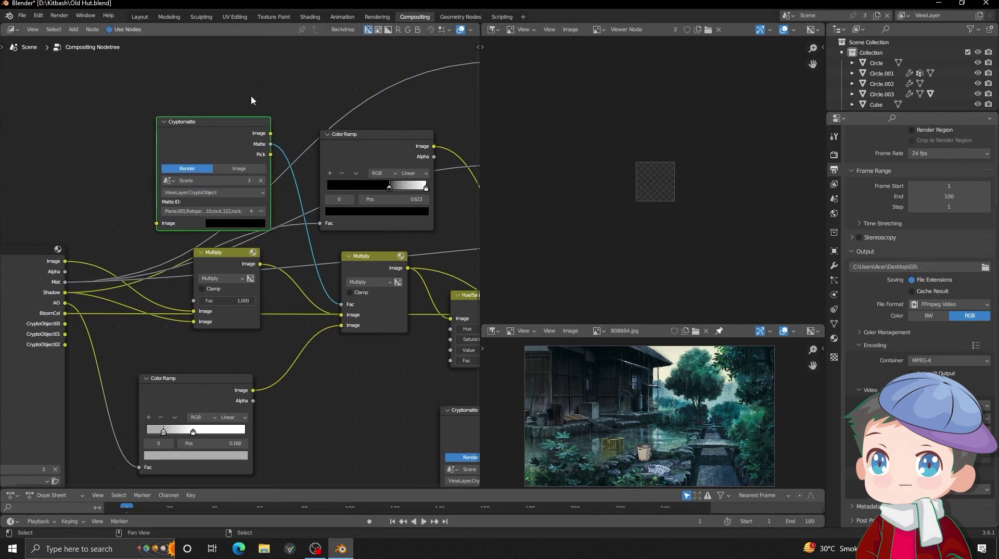
# - Trace the compositing chain through its Mix, Overlay, Blur and Color Ramp nodes and come back to the Render Layers node
pyautogui.scroll(-4, 251, 101)
pyautogui.moveTo(355, 138); pyautogui.dragTo(221, 158, button='middle')
pyautogui.scroll(-2, 221, 158)
pyautogui.moveTo(315, 147); pyautogui.dragTo(160, 157, button='middle')
pyautogui.moveTo(310, 170); pyautogui.dragTo(164, 169, button='middle')
pyautogui.moveTo(339, 154); pyautogui.dragTo(200, 146, button='middle')
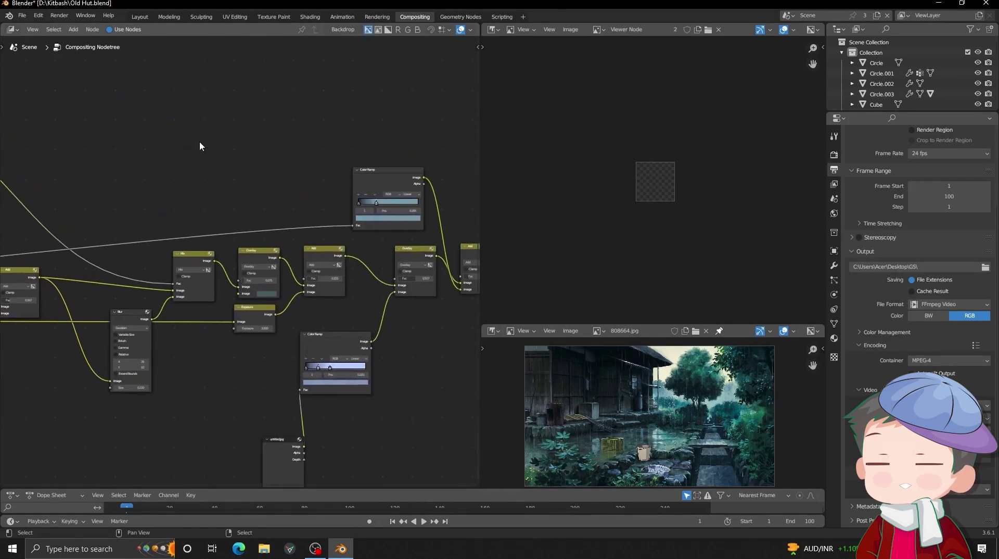
pyautogui.moveTo(364, 130)
pyautogui.mouseDown(button='middle')
pyautogui.moveTo(185, 126)
pyautogui.moveTo(190, 142)
pyautogui.moveTo(50, 99)
pyautogui.moveTo(286, 80)
pyautogui.moveTo(126, 74)
pyautogui.mouseUp(button='middle')
pyautogui.scroll(1, 266, 71)
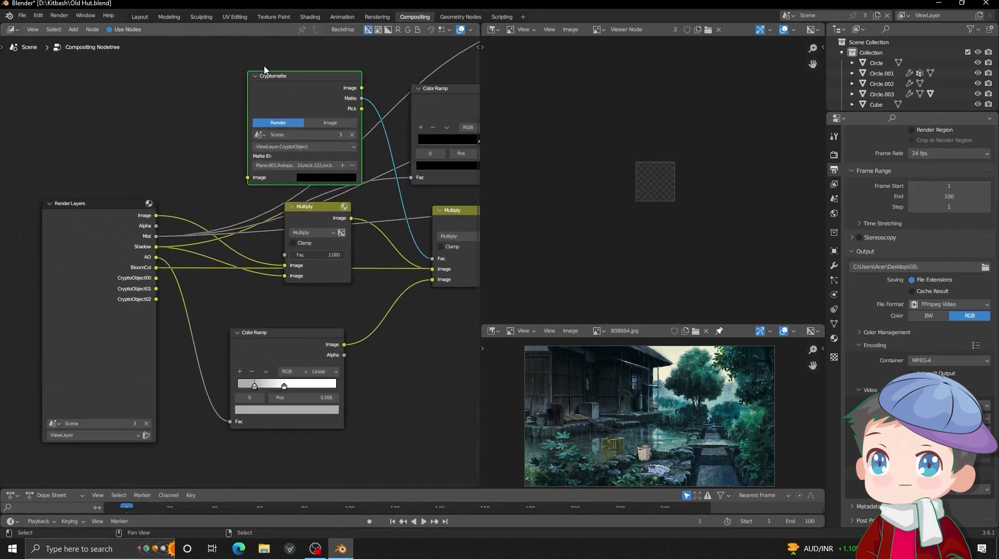
# - Review the compositing tree through to the Composite and Viewer outputs, and return to the Layout workspace
pyautogui.moveTo(383, 208); pyautogui.dragTo(263, 183, button='middle')
pyautogui.scroll(-3, 263, 183)
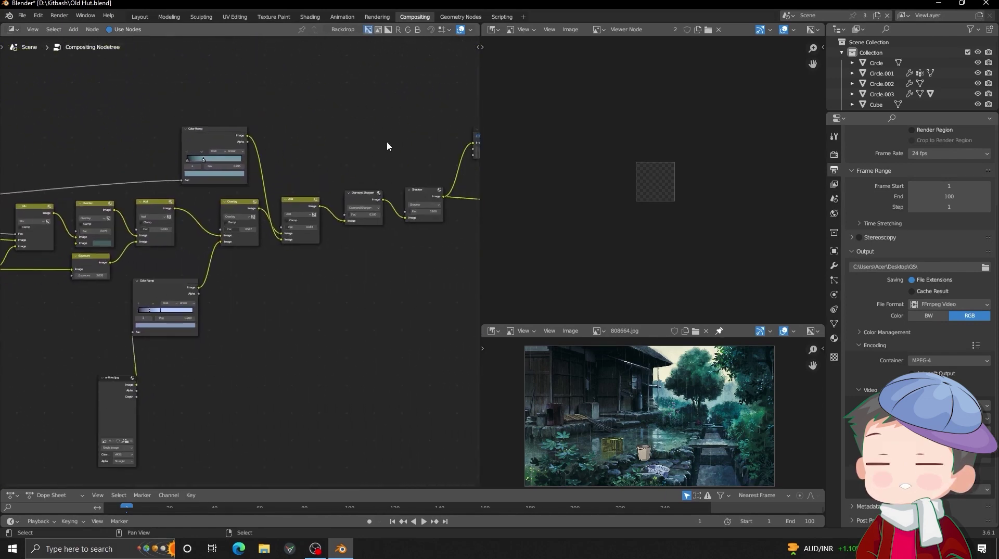
pyautogui.moveTo(388, 148); pyautogui.dragTo(331, 135, button='middle')
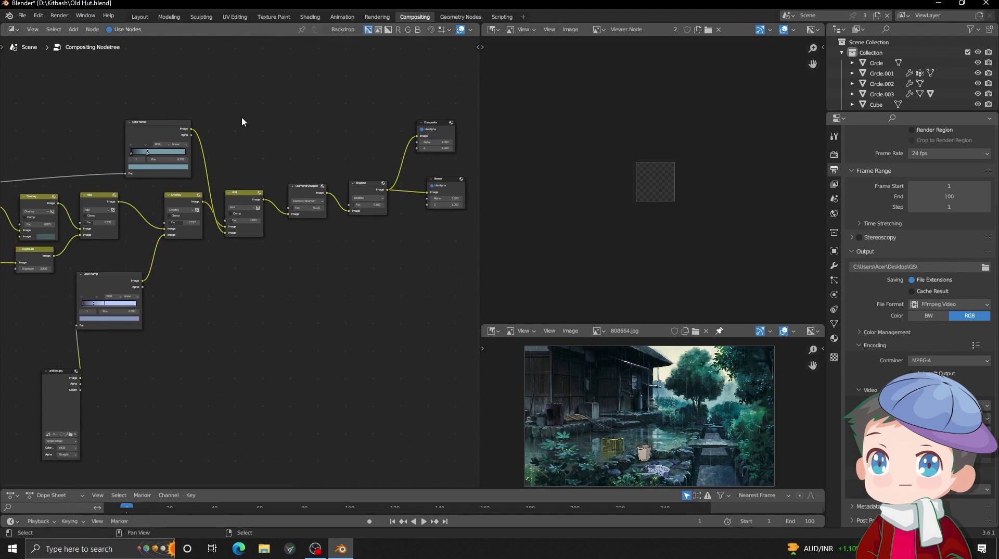
pyautogui.moveTo(242, 121); pyautogui.dragTo(222, 62, button='middle')
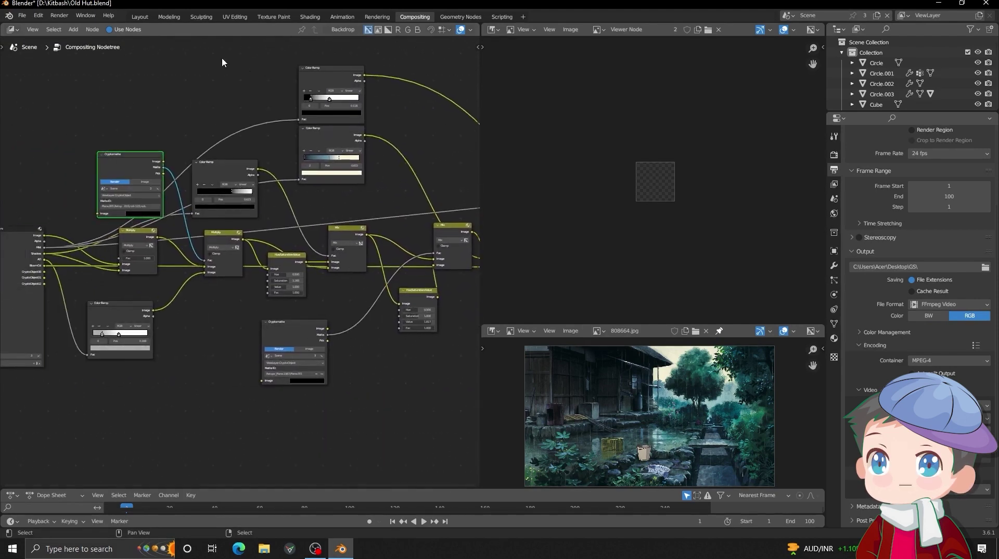
pyautogui.click(139, 17)
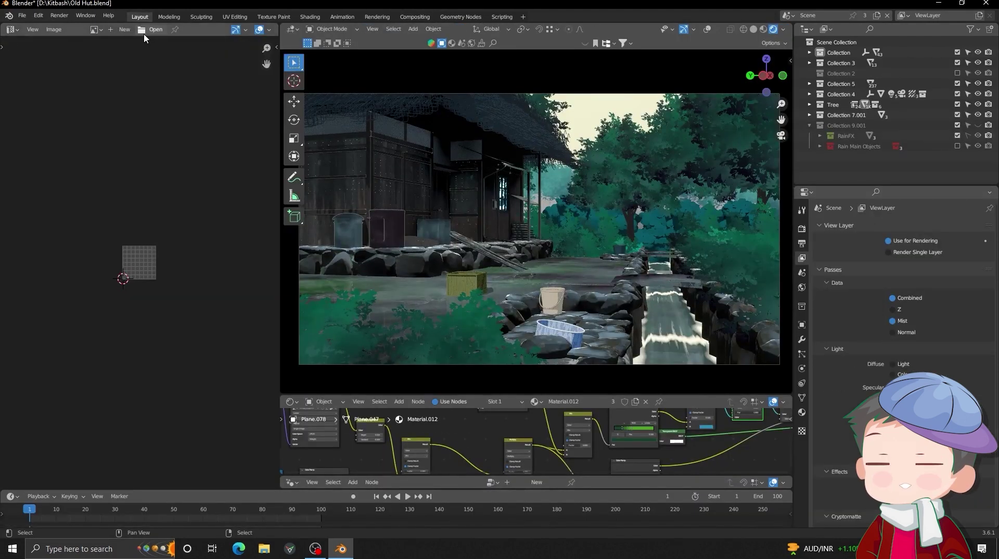